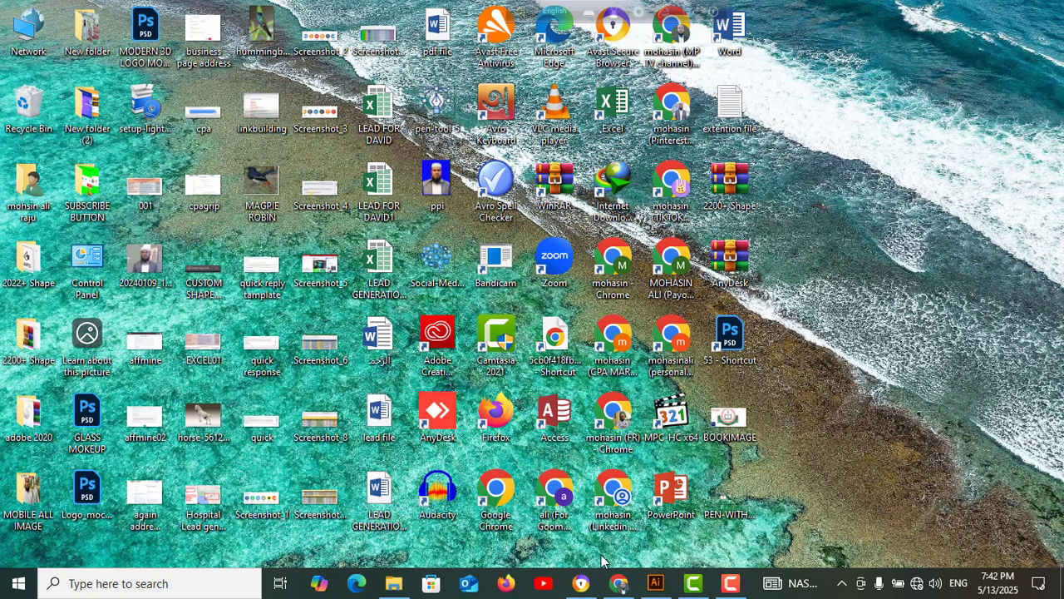
Step: Switch to the Untitled-1 document in Adobe Illustrator
{"action": "mouse_move", "coordinate": [655, 583]}
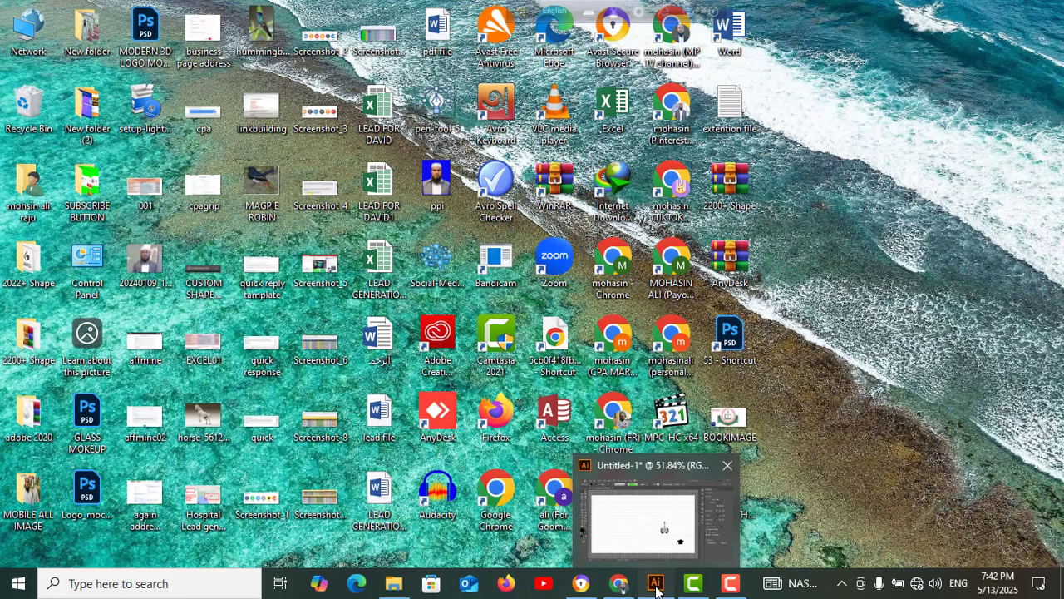
{"action": "left_click", "coordinate": [655, 584]}
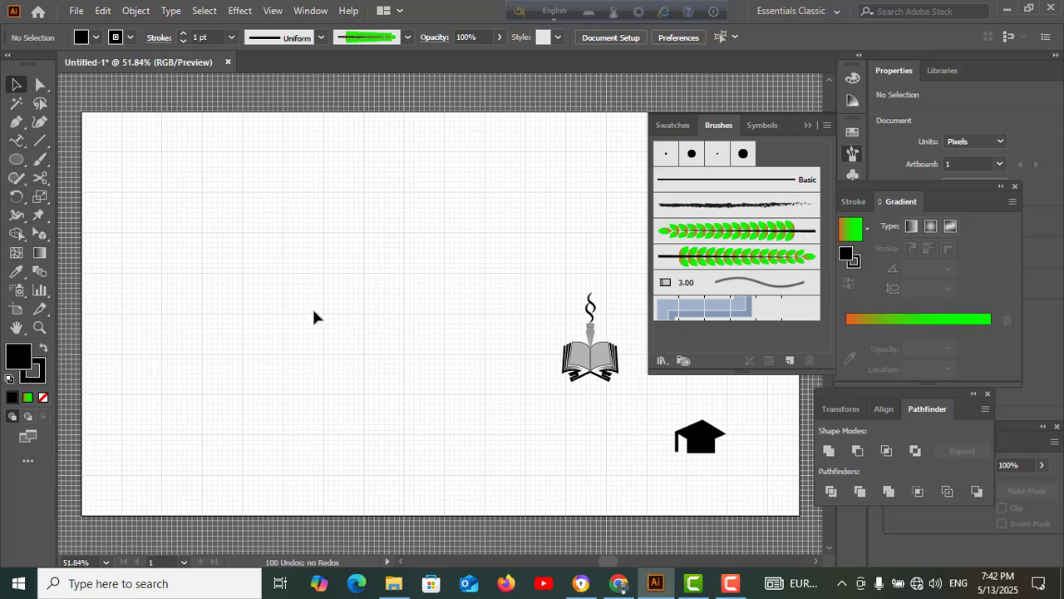
Step: Toggle the document grid off and on twice, leaving the grid shown
{"action": "right_click", "coordinate": [395, 308]}
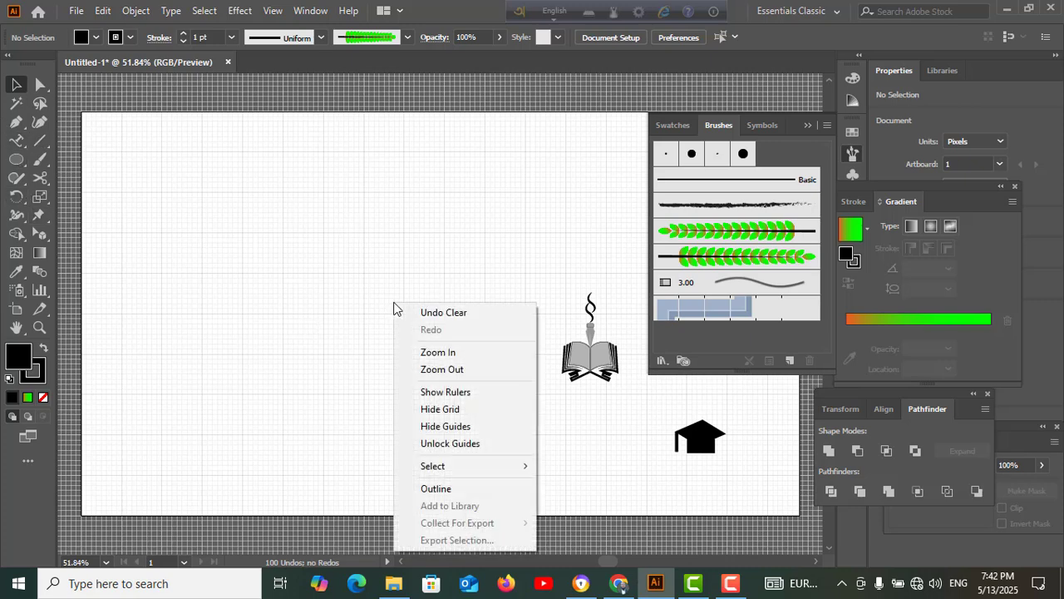
{"action": "left_click", "coordinate": [431, 412]}
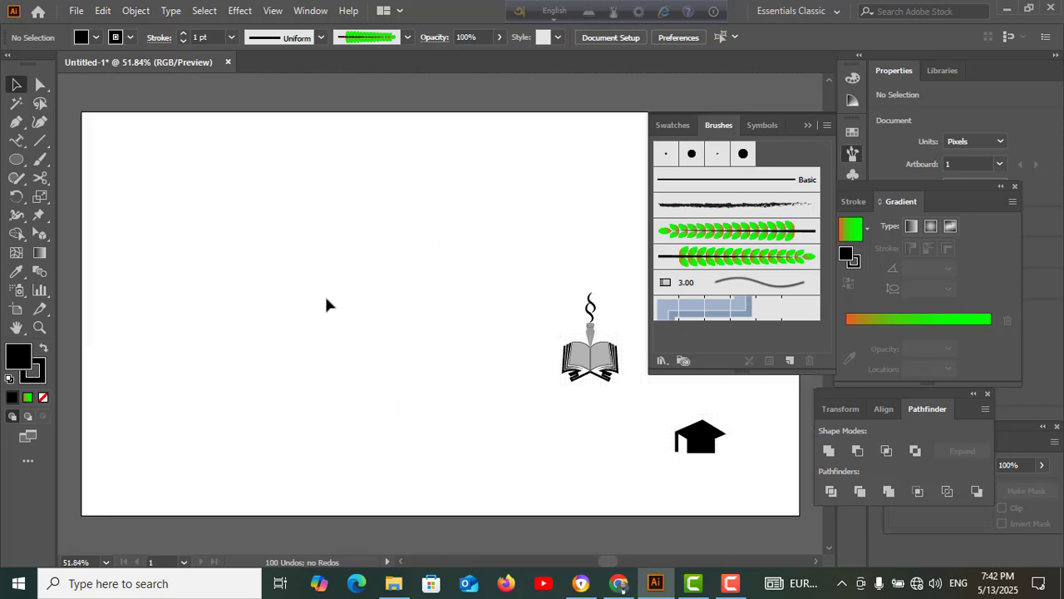
{"action": "right_click", "coordinate": [343, 254]}
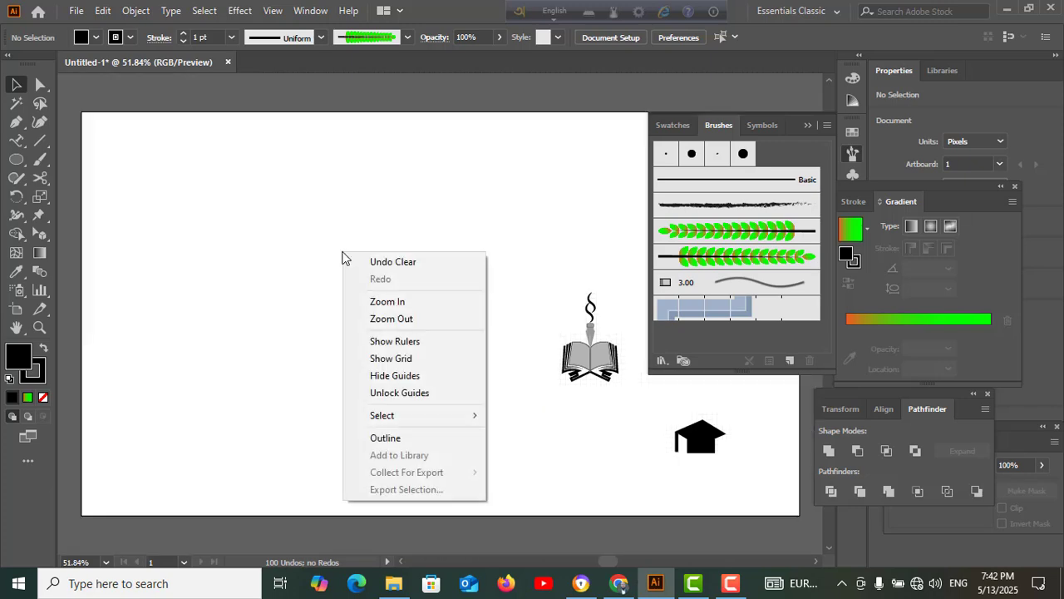
{"action": "left_click", "coordinate": [382, 359]}
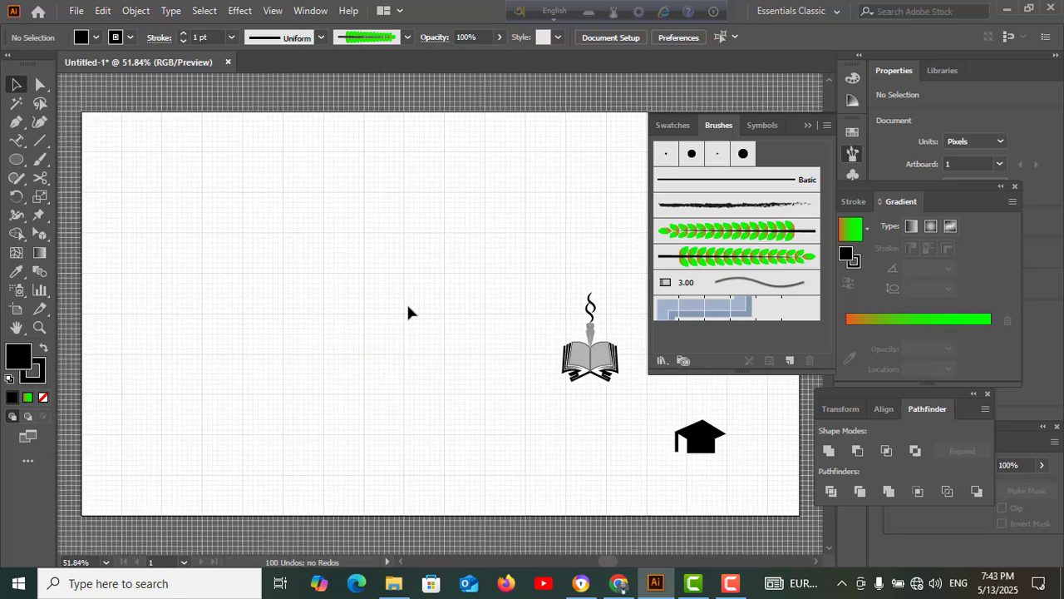
{"action": "right_click", "coordinate": [377, 291]}
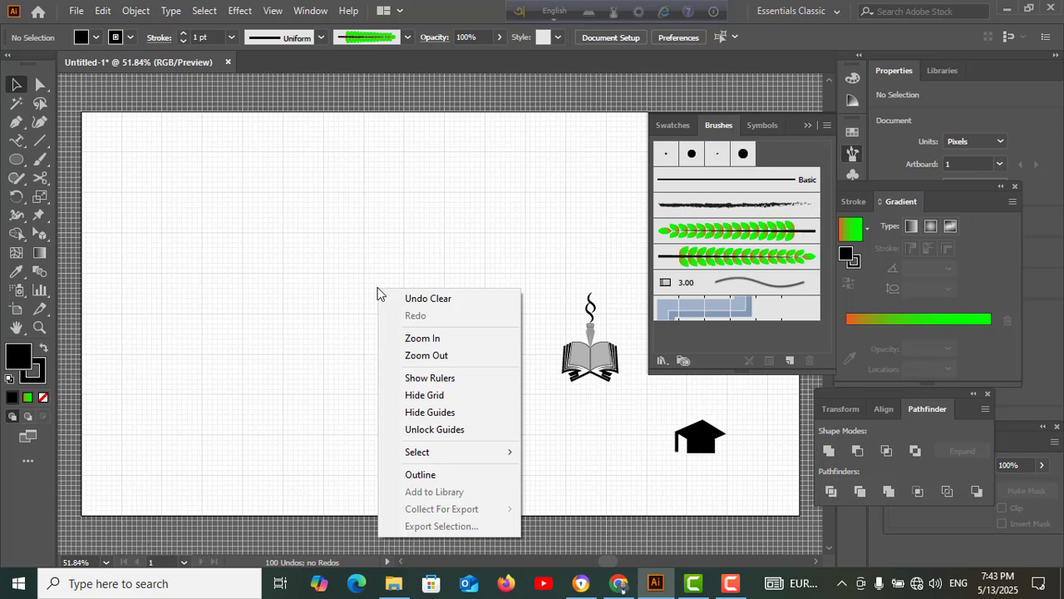
{"action": "left_click", "coordinate": [411, 396]}
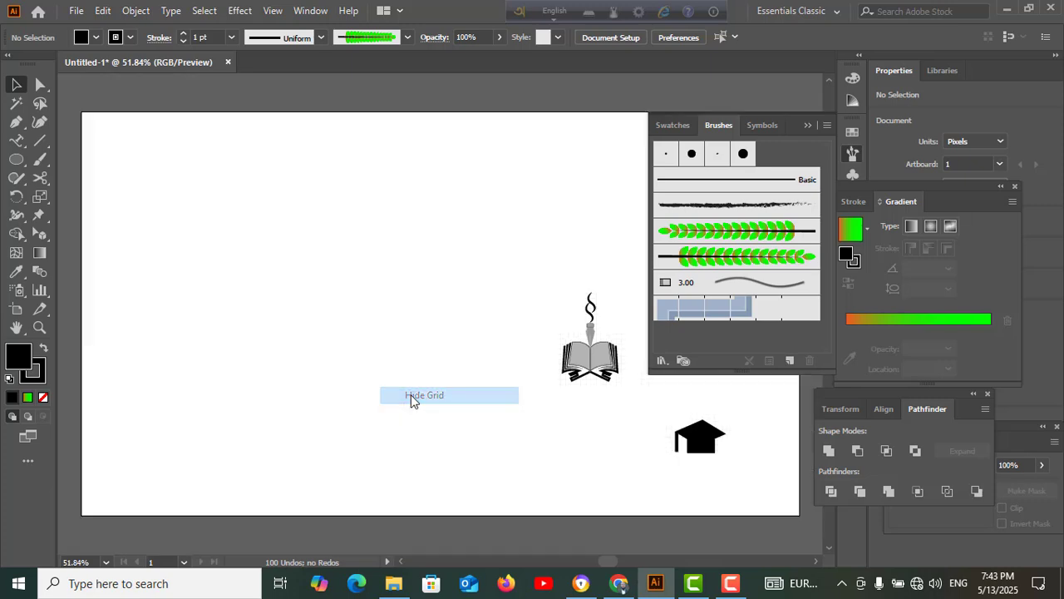
{"action": "right_click", "coordinate": [359, 269]}
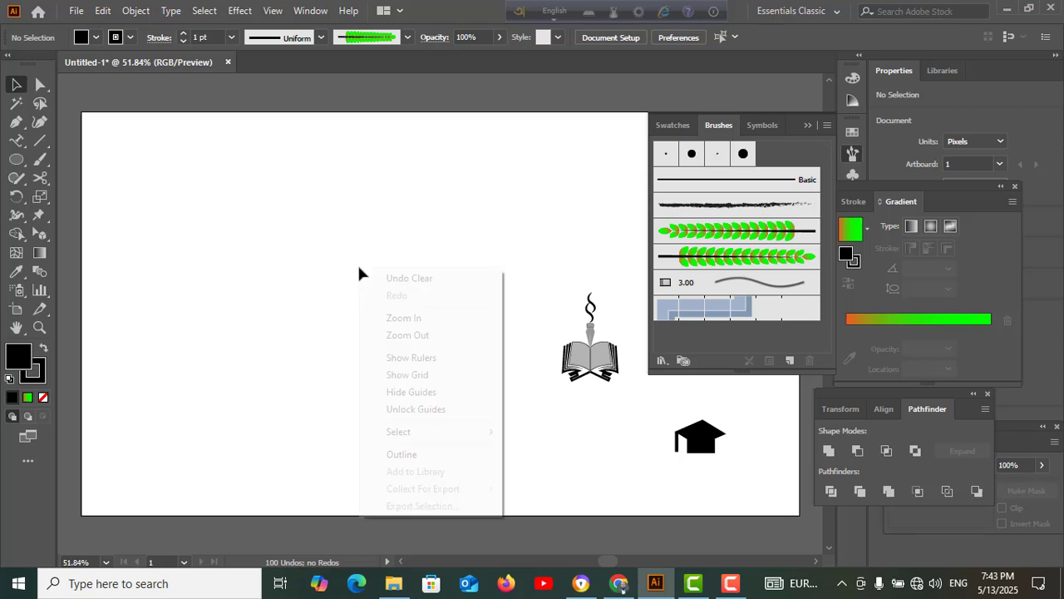
{"action": "left_click", "coordinate": [391, 375]}
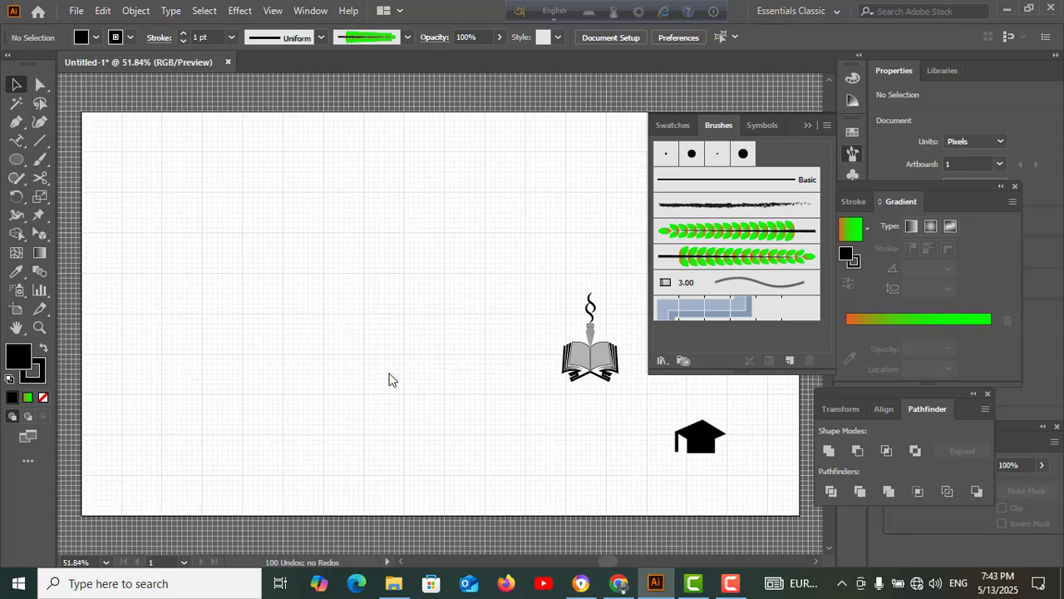
Step: Draw a circle about 580 px in diameter on the artboard's empty left half, with no fill and a 3 pt black stroke
{"action": "left_click", "coordinate": [16, 159]}
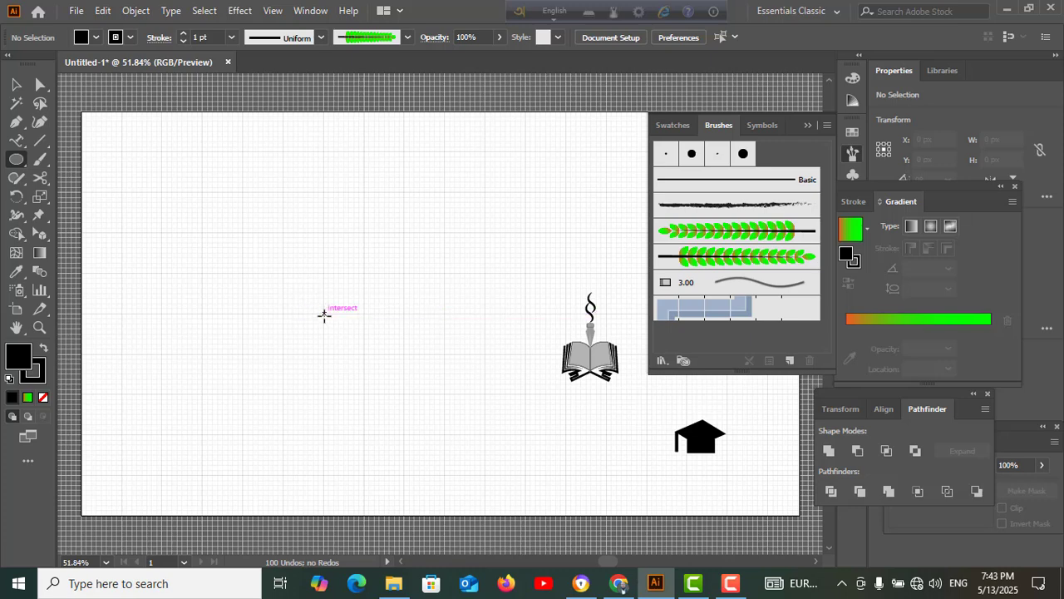
{"action": "left_click_drag", "start_coordinate": [324, 314], "coordinate": [463, 478]}
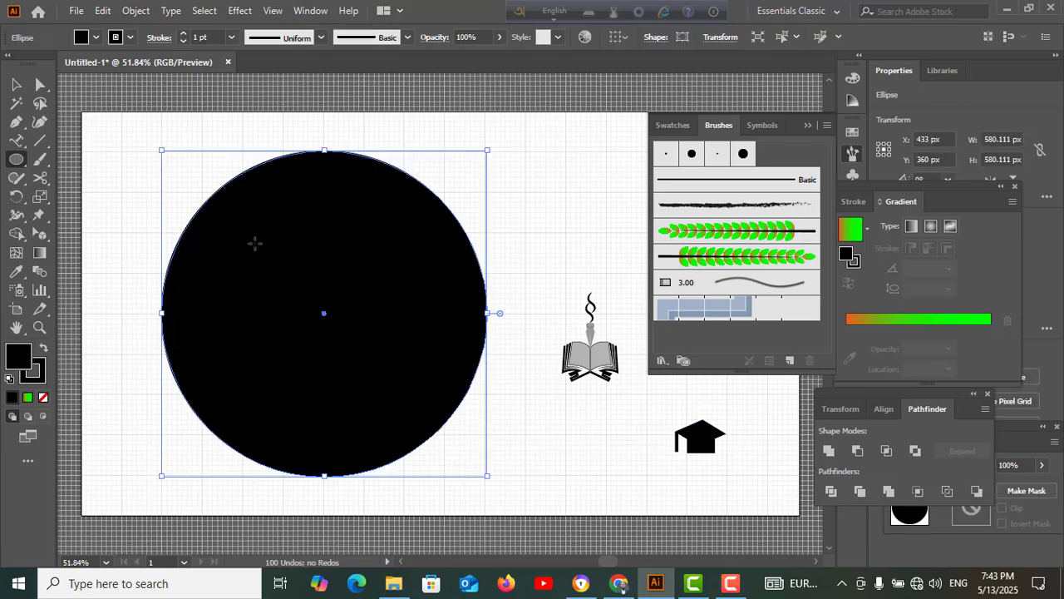
{"action": "left_click", "coordinate": [97, 37]}
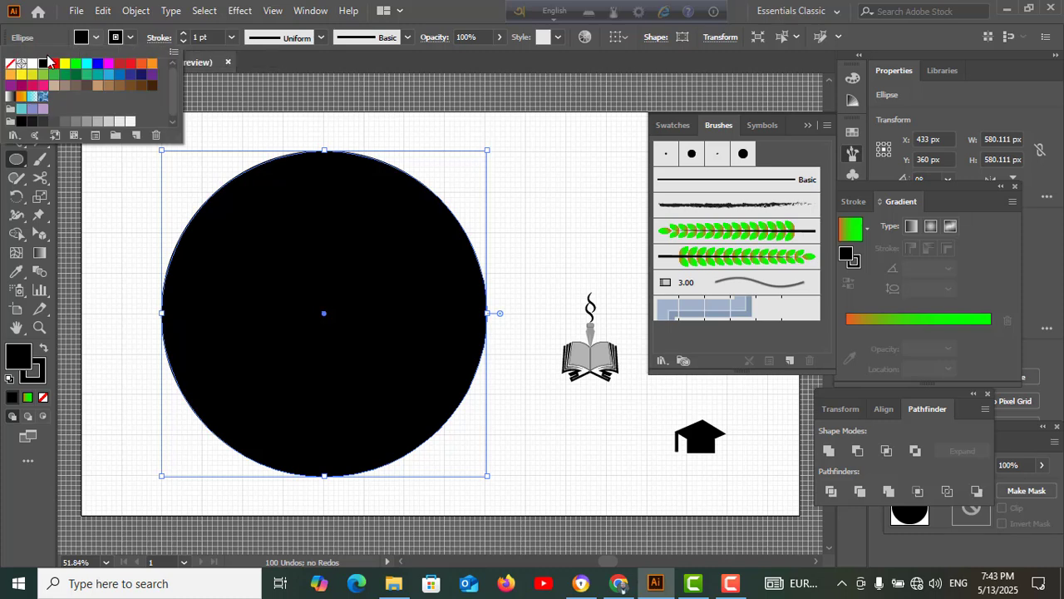
{"action": "left_click", "coordinate": [9, 65]}
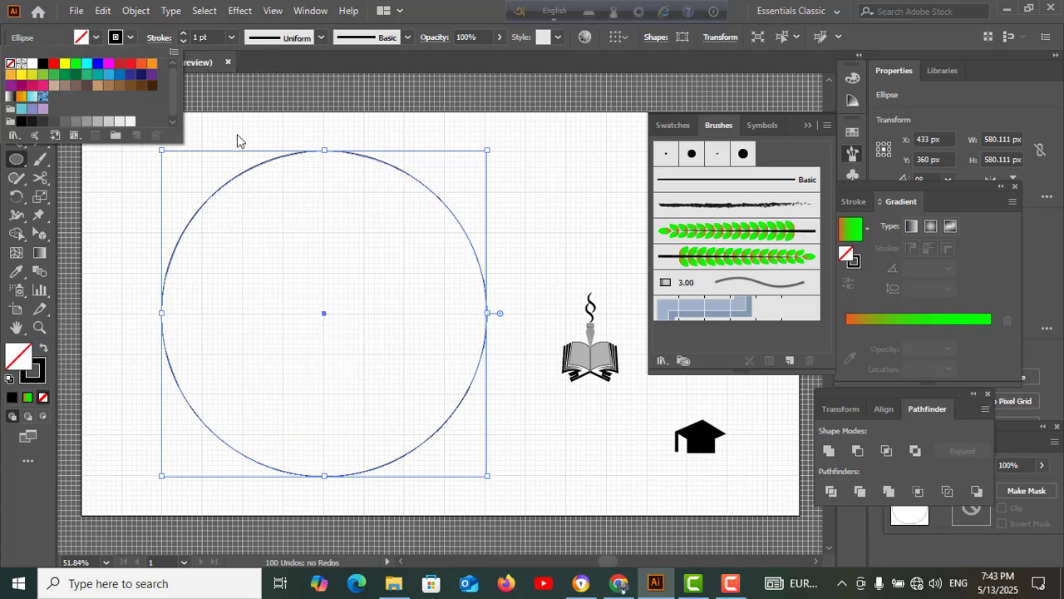
{"action": "left_click", "coordinate": [96, 36]}
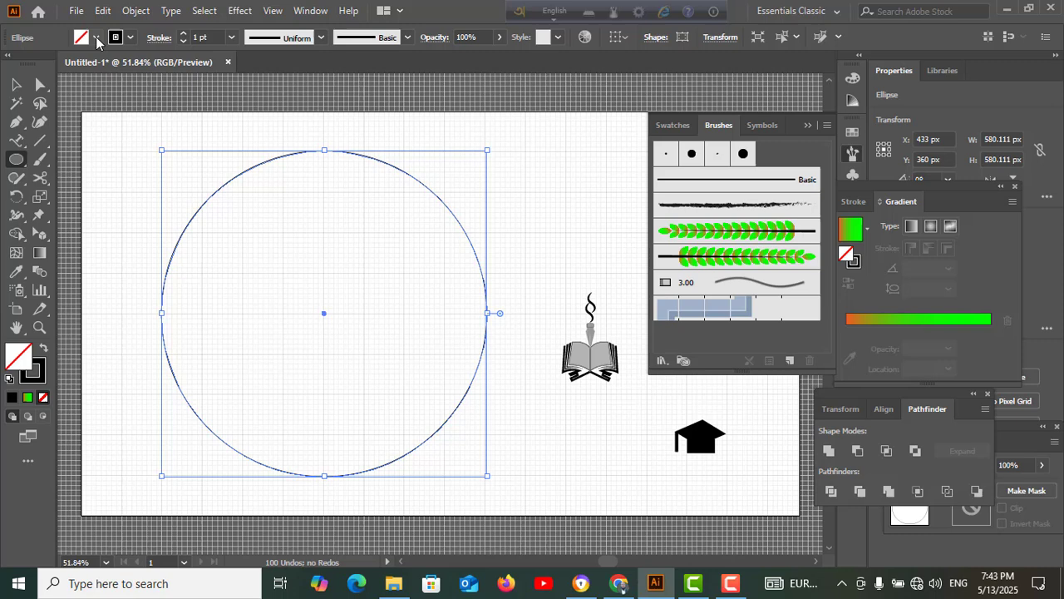
{"action": "left_click", "coordinate": [184, 35]}
{"action": "left_click", "coordinate": [184, 35]}
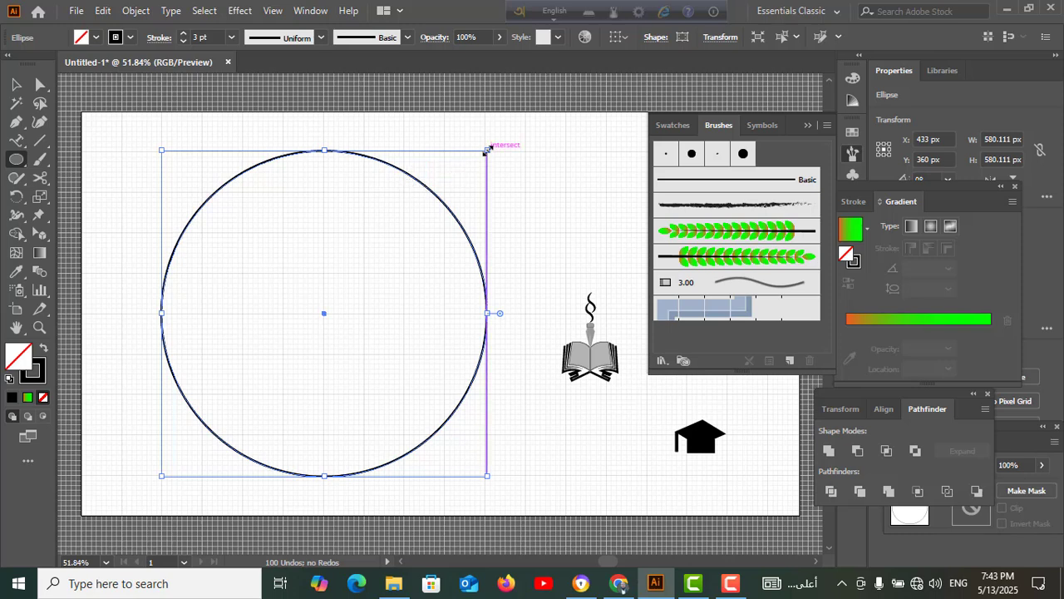
Step: Create three concentric smaller copies inside the circle, about 487 px, 362 px and 262 px in diameter
{"action": "left_click_drag", "start_coordinate": [487, 150], "coordinate": [468, 190]}
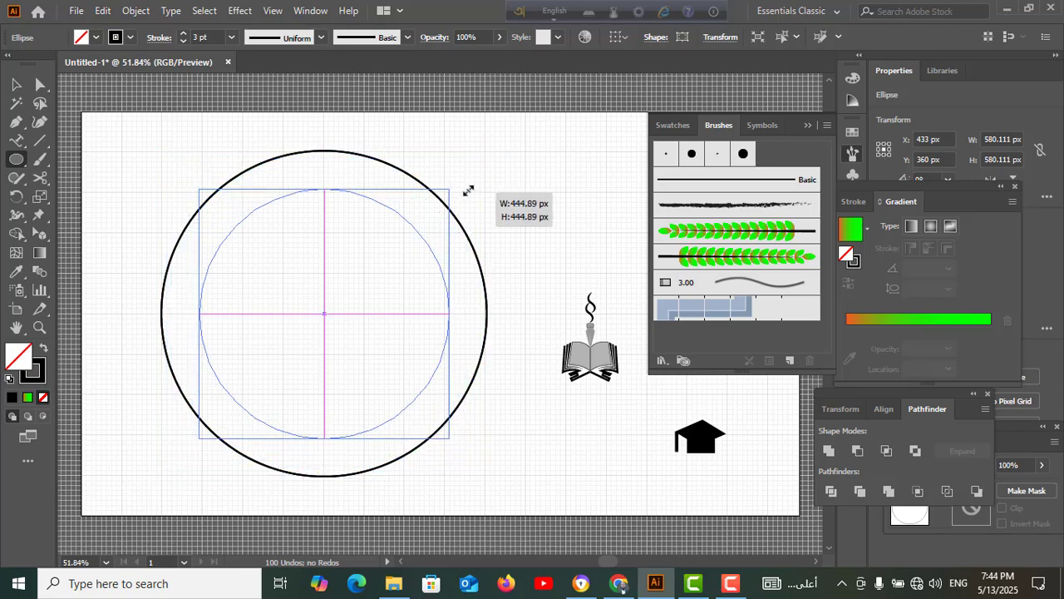
{"action": "left_click_drag", "start_coordinate": [468, 191], "coordinate": [488, 178]}
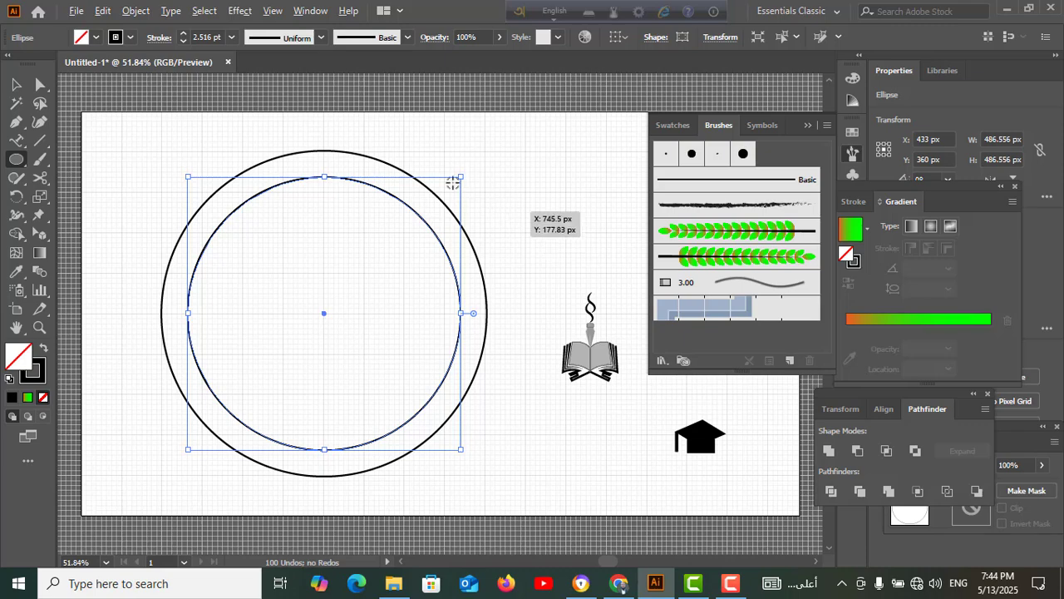
{"action": "left_click_drag", "start_coordinate": [458, 177], "coordinate": [440, 210]}
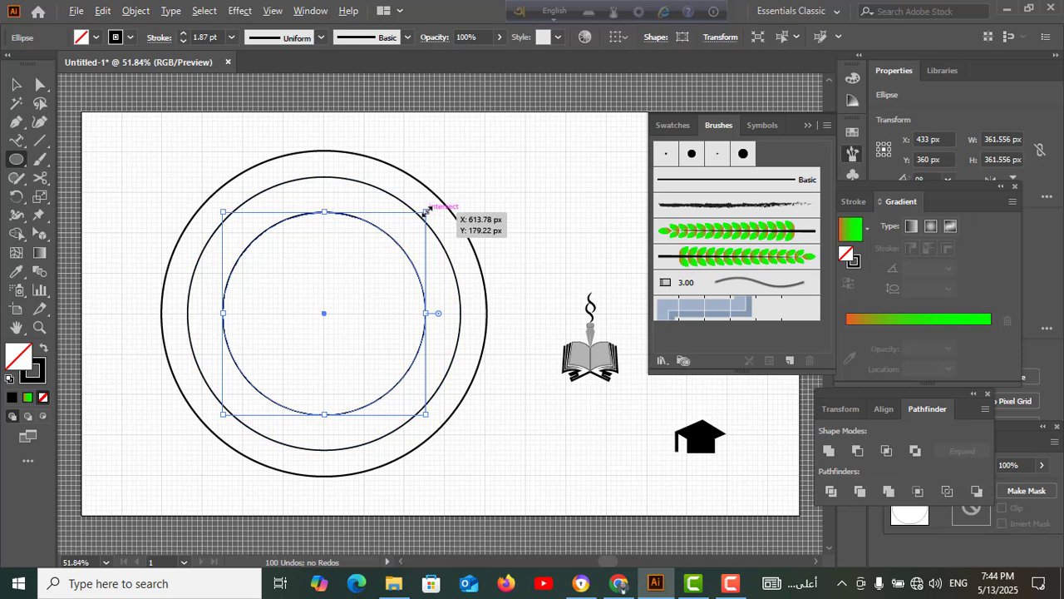
{"action": "left_click_drag", "start_coordinate": [427, 213], "coordinate": [408, 241]}
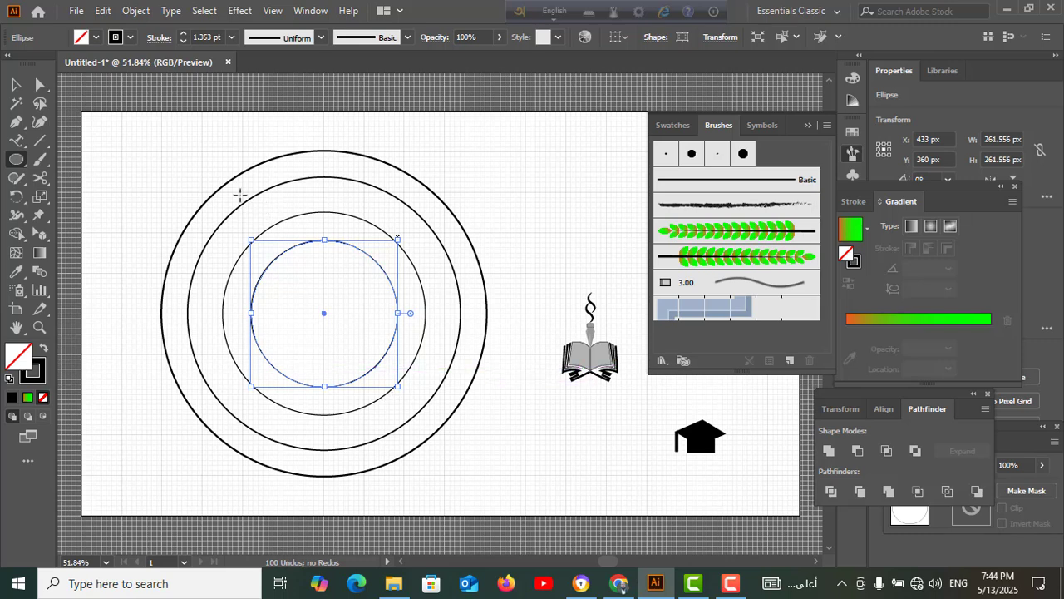
Step: Select all four circles and enlarge them together about their centre until the outer one is about 670 px wide
{"action": "left_click", "coordinate": [12, 91]}
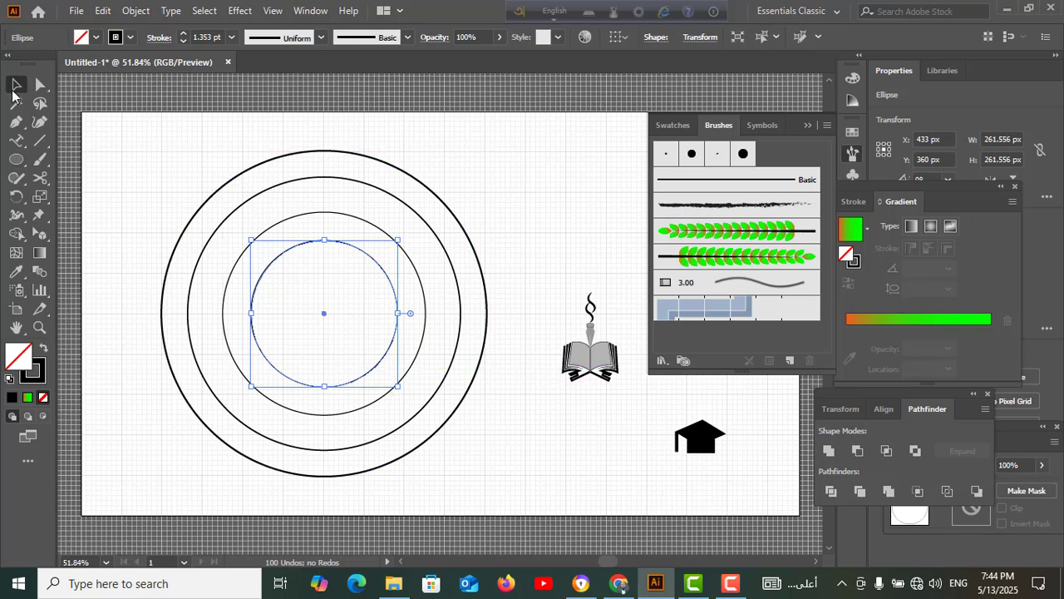
{"action": "left_click", "coordinate": [137, 185]}
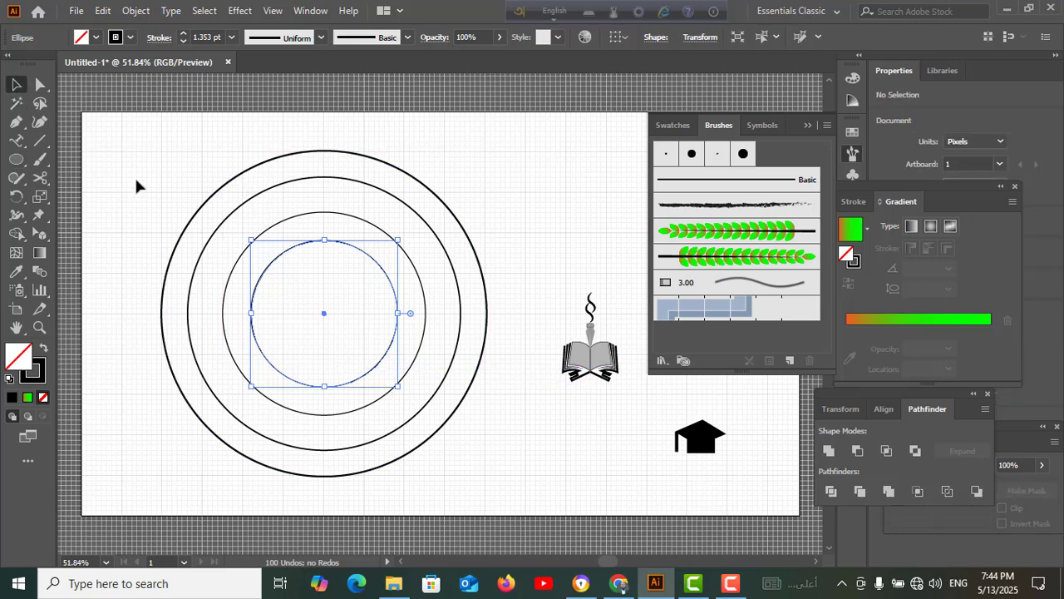
{"action": "left_click_drag", "start_coordinate": [164, 164], "coordinate": [514, 476]}
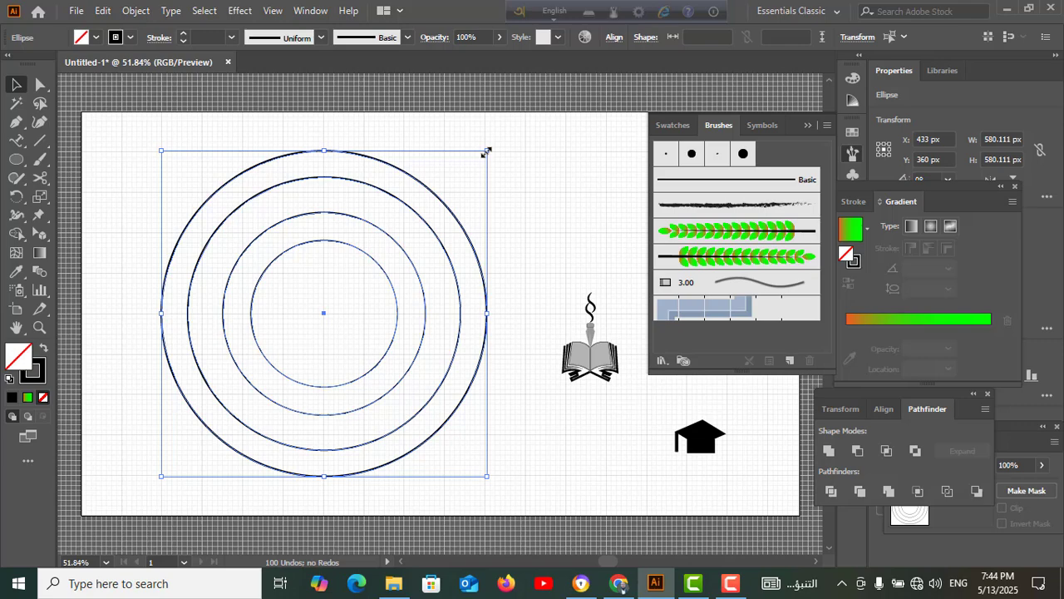
{"action": "left_click_drag", "start_coordinate": [487, 151], "coordinate": [525, 126]}
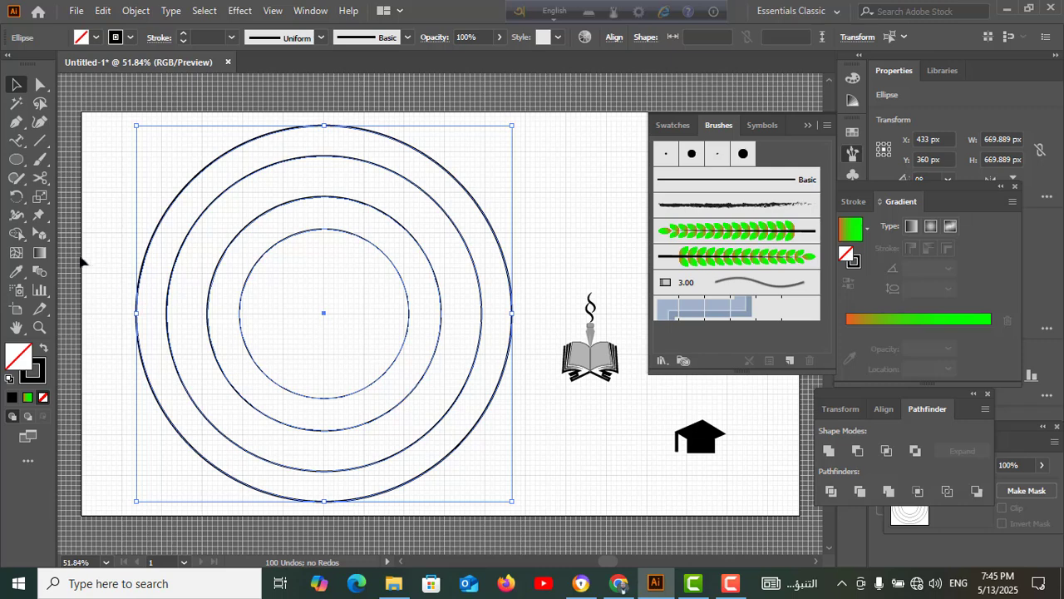
Step: Cut the second-largest circle with the Scissors tool at two points about 58 px apart, either side of its top anchor
{"action": "left_click", "coordinate": [39, 179]}
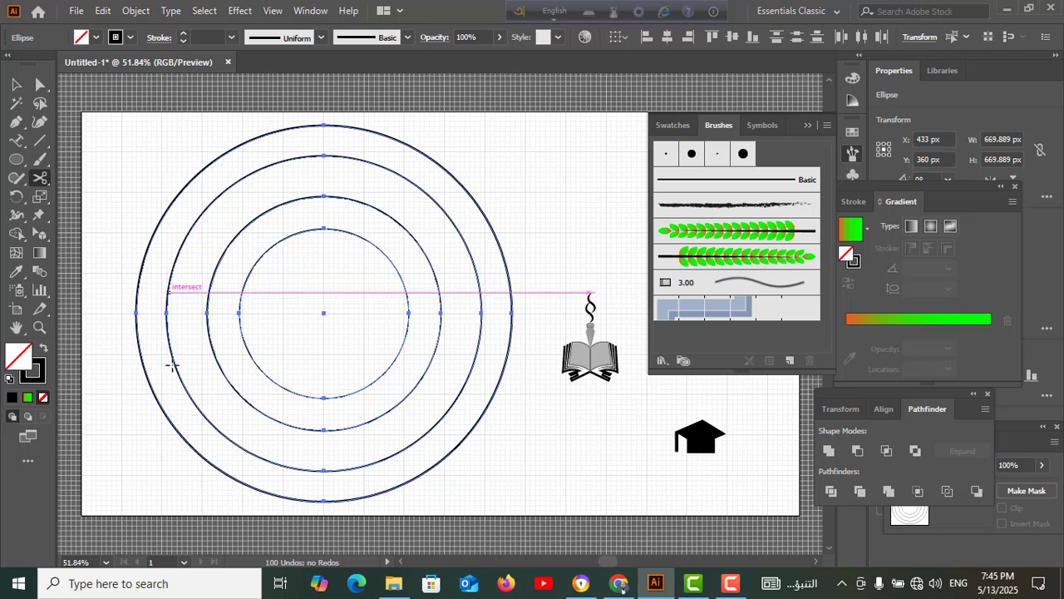
{"action": "left_click", "coordinate": [305, 155]}
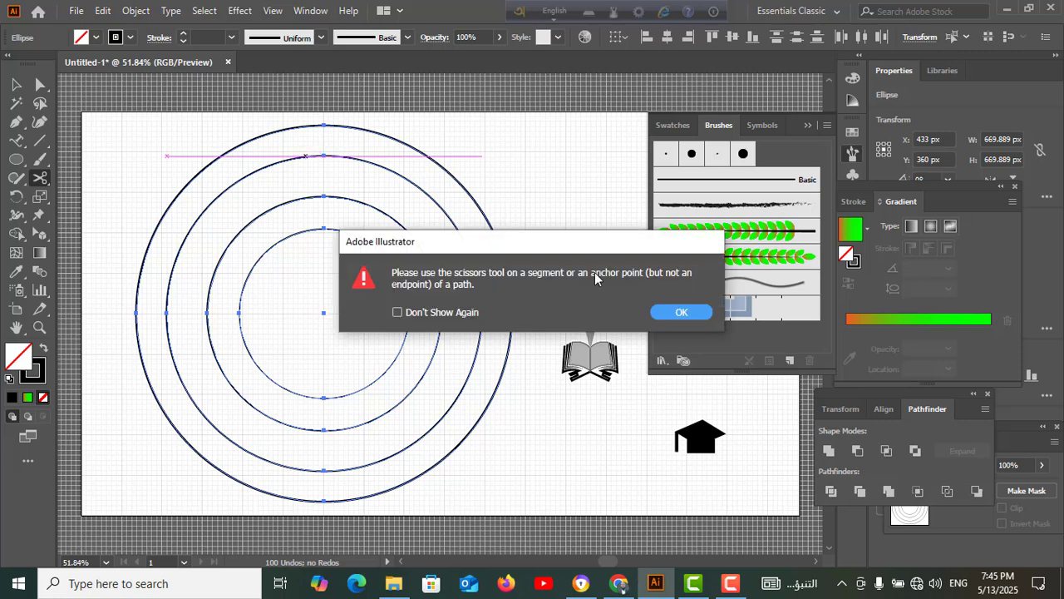
{"action": "left_click", "coordinate": [681, 311]}
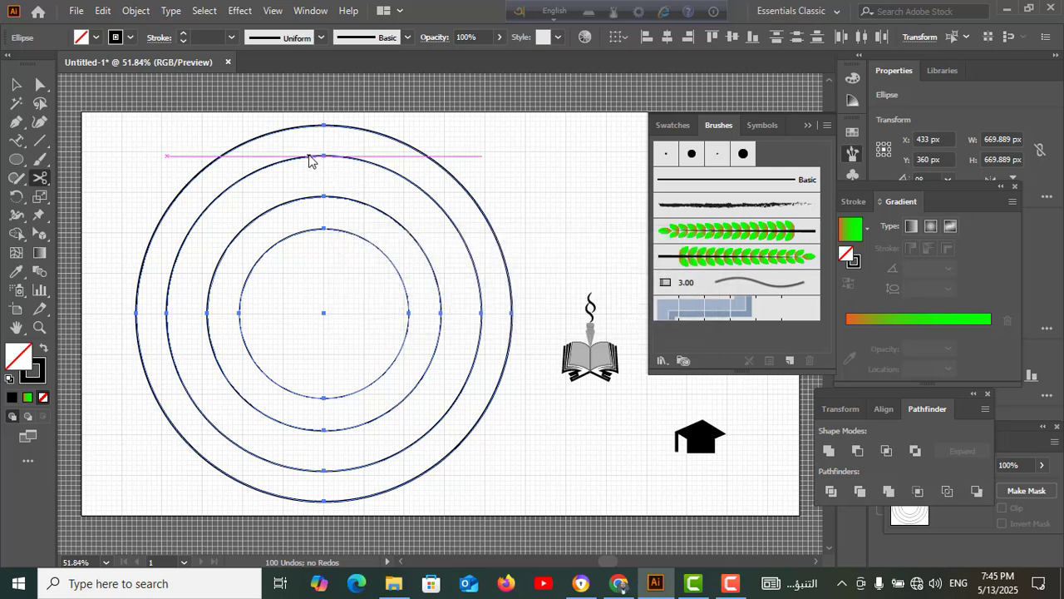
{"action": "left_click", "coordinate": [308, 157]}
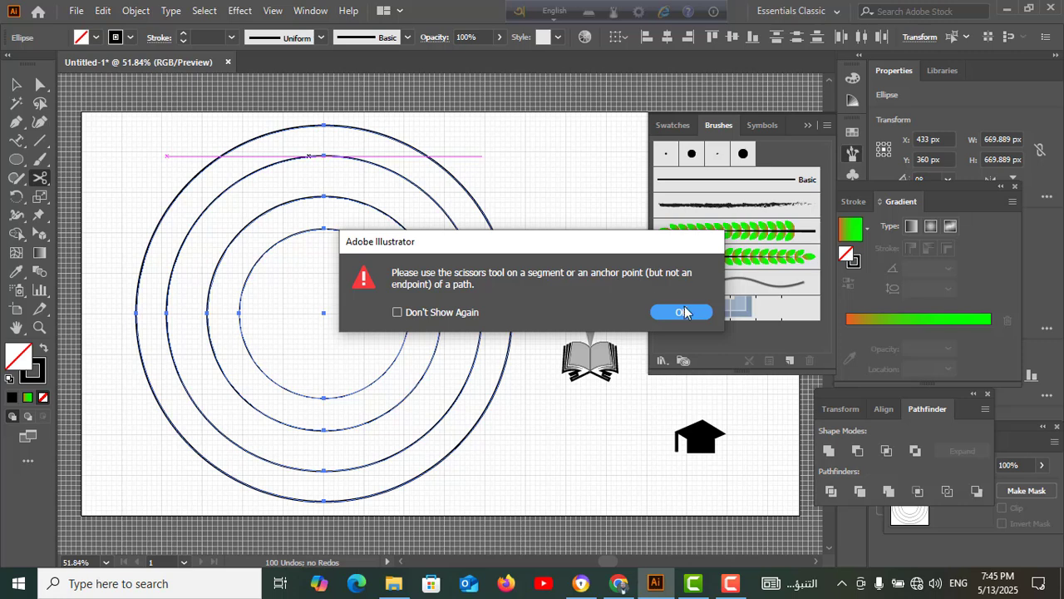
{"action": "left_click", "coordinate": [681, 313]}
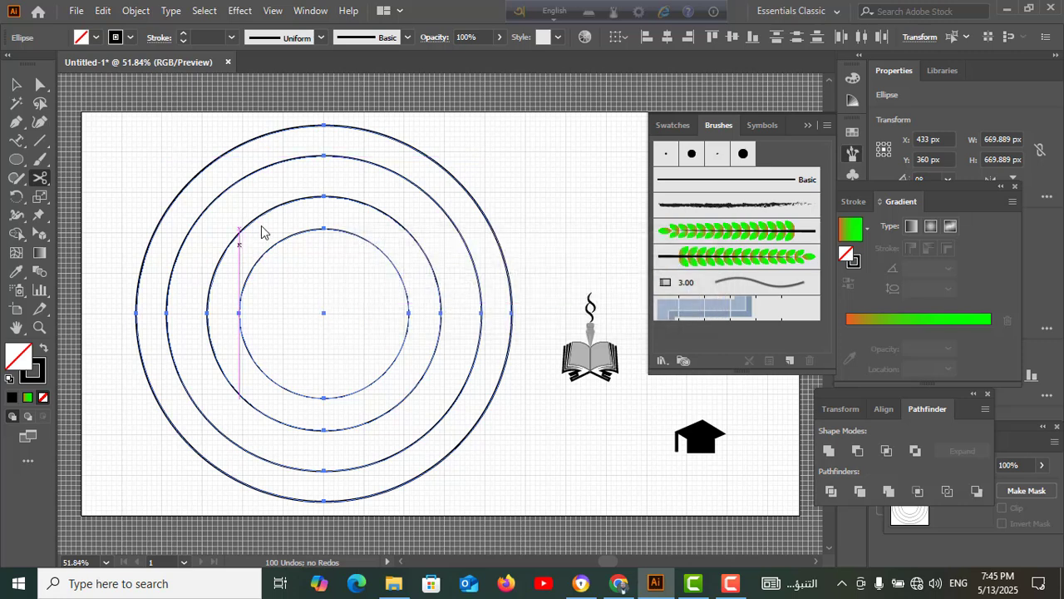
{"action": "left_click", "coordinate": [307, 158]}
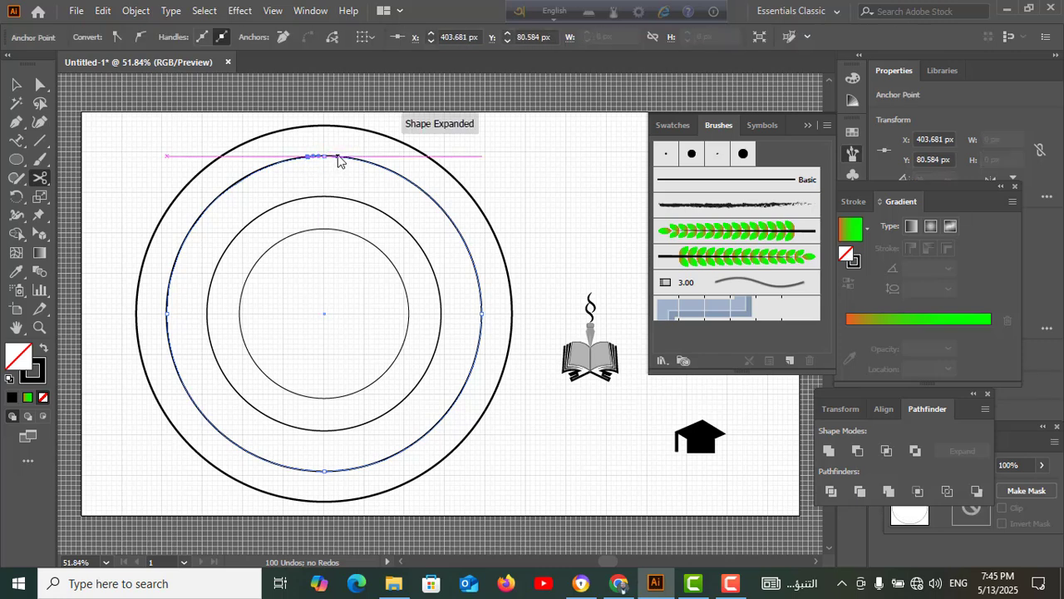
{"action": "left_click", "coordinate": [339, 158]}
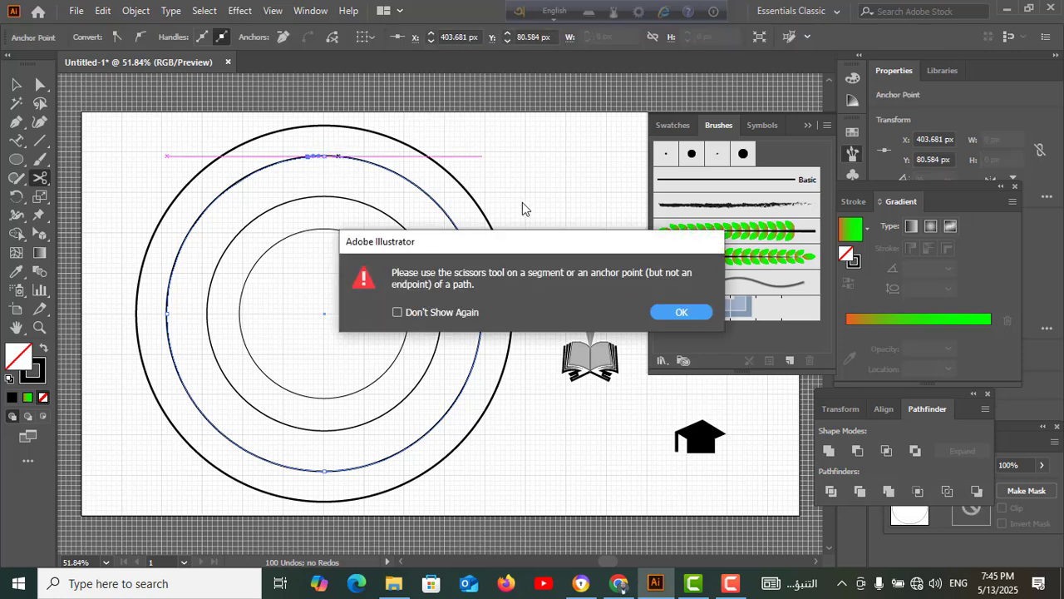
{"action": "left_click", "coordinate": [683, 312]}
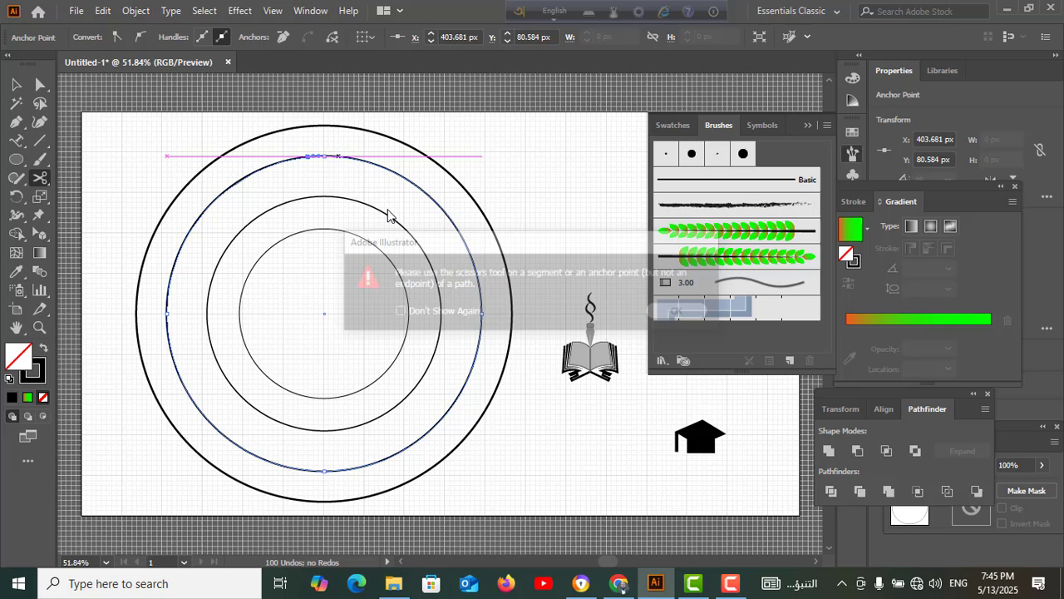
{"action": "left_click", "coordinate": [340, 157]}
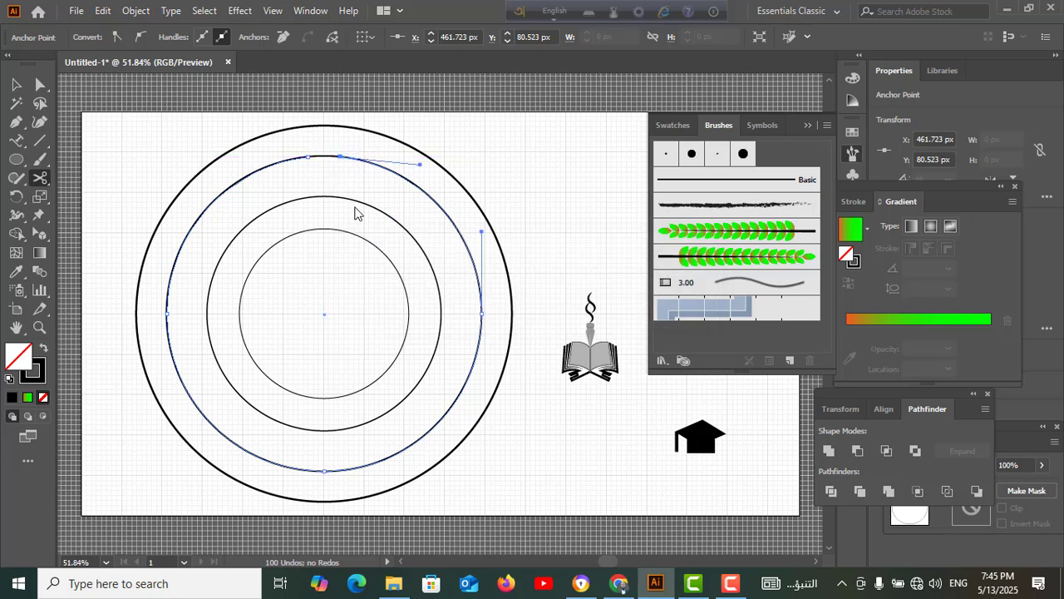
Step: Delete the short segment cut out at the apex of the second-largest circle
{"action": "left_click", "coordinate": [15, 87]}
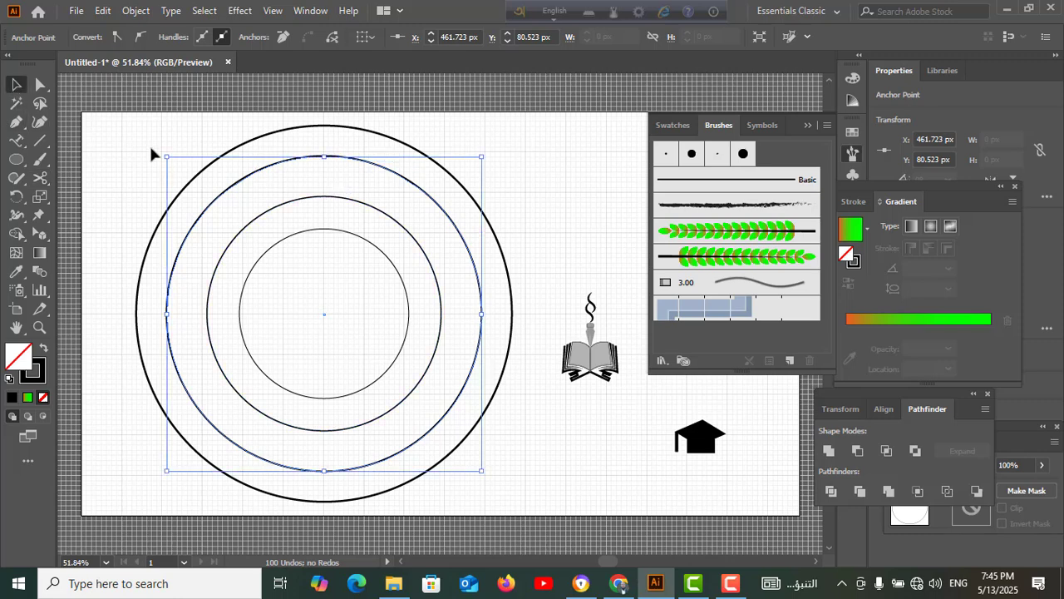
{"action": "left_click", "coordinate": [319, 154]}
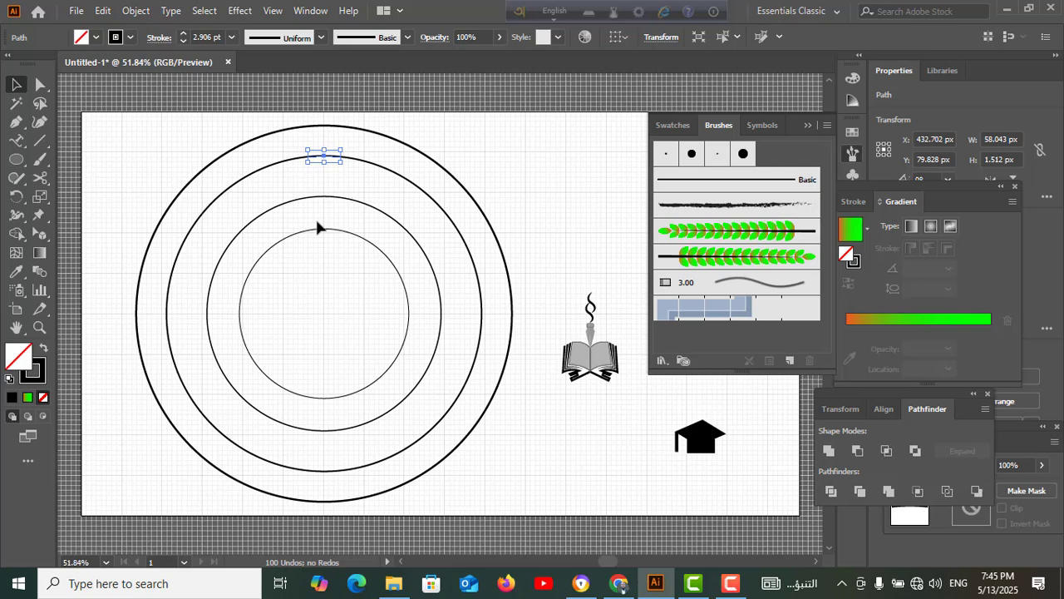
{"action": "key", "text": "Delete"}
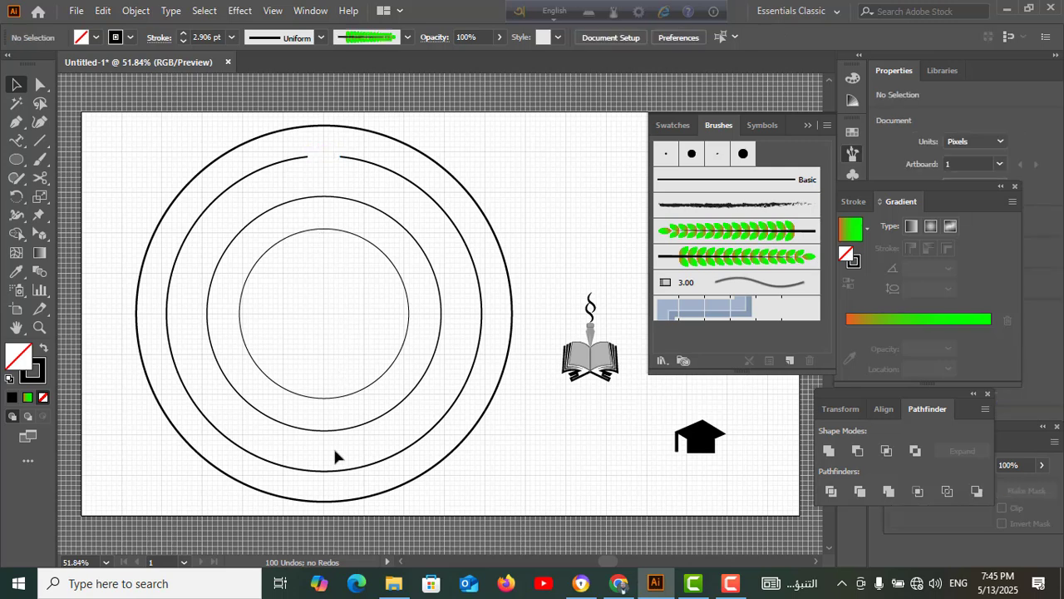
Step: Cut the second-largest circle about 52 px apart around its lowest anchor with the Scissors tool and delete the pieces between the cuts
{"action": "left_click", "coordinate": [40, 177]}
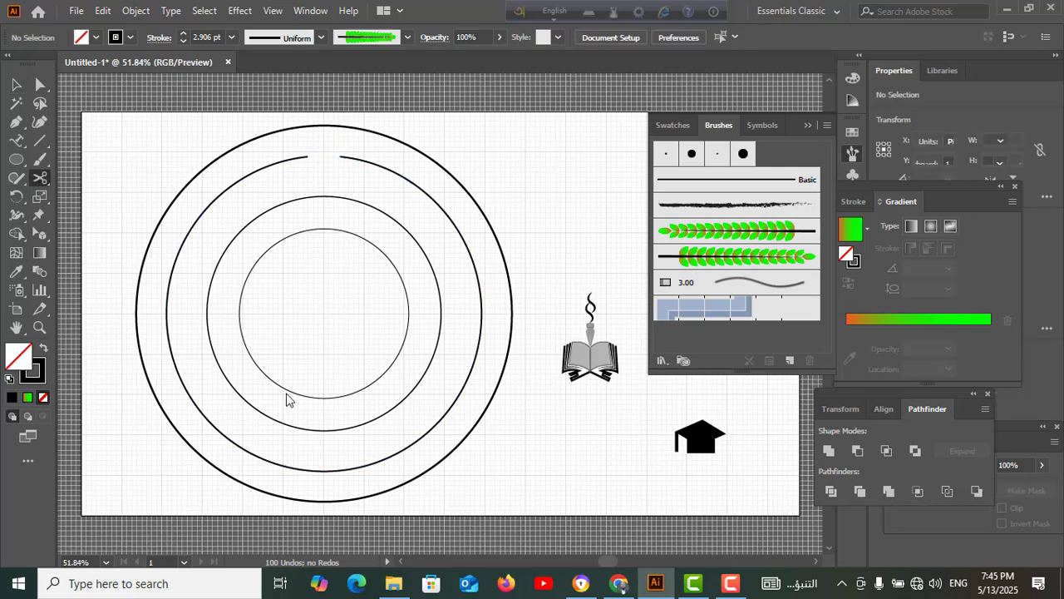
{"action": "left_click", "coordinate": [312, 470]}
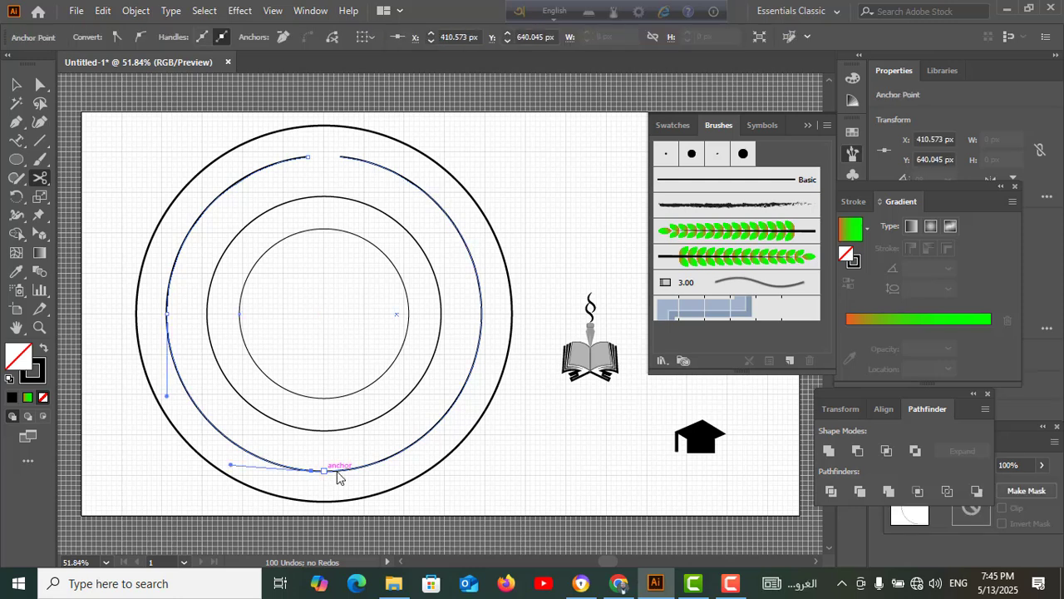
{"action": "left_click", "coordinate": [340, 469]}
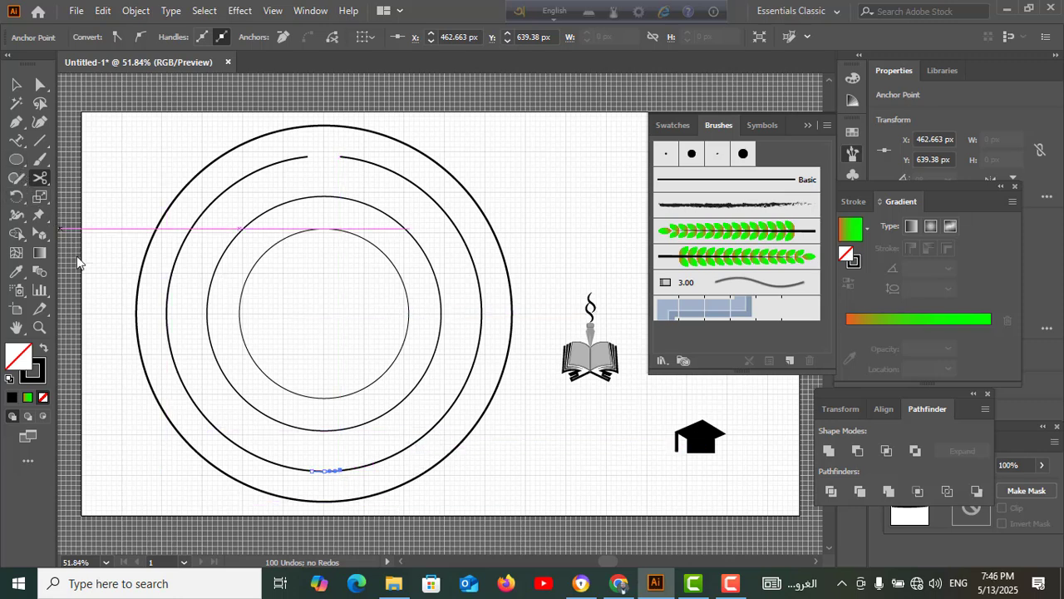
{"action": "left_click", "coordinate": [16, 84]}
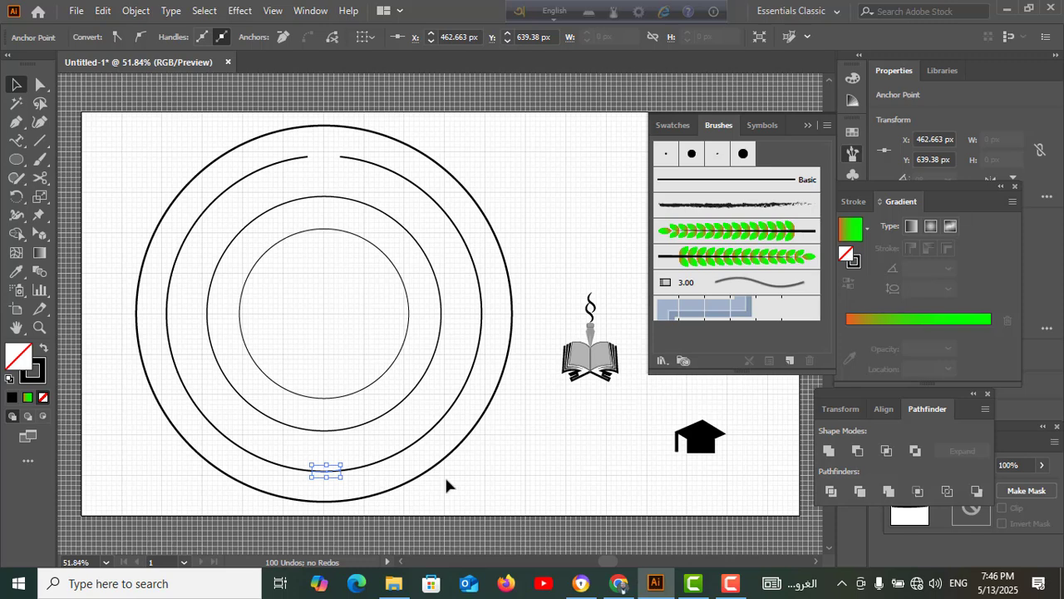
{"action": "key", "text": "Delete"}
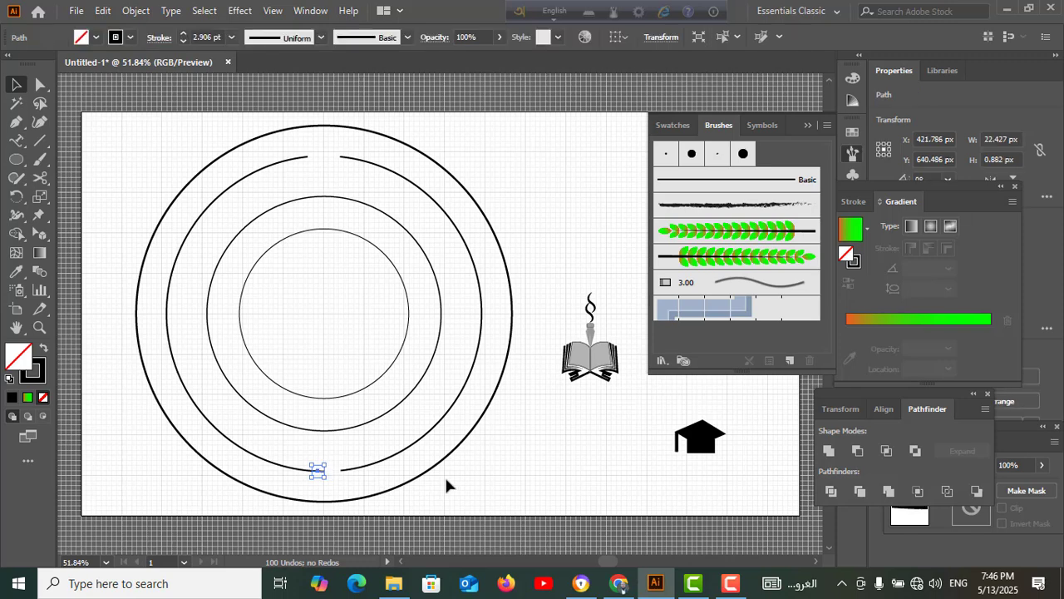
{"action": "key", "text": "Delete"}
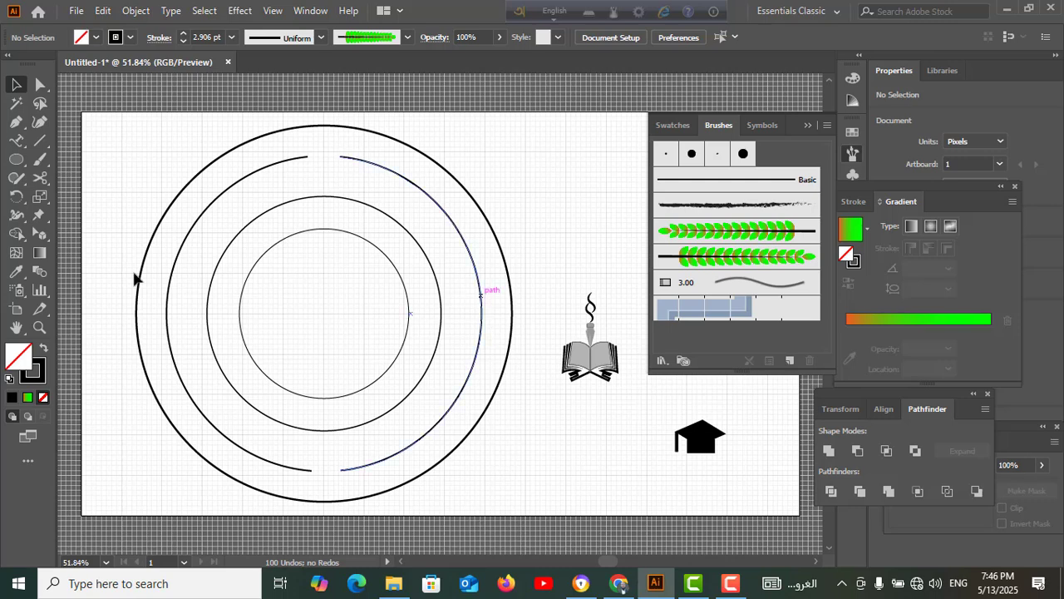
Step: Apply the leaf brush Art Brush 1 to the second circle's right arc and the mirrored leaf brush to its left arc
{"action": "left_click", "coordinate": [16, 84]}
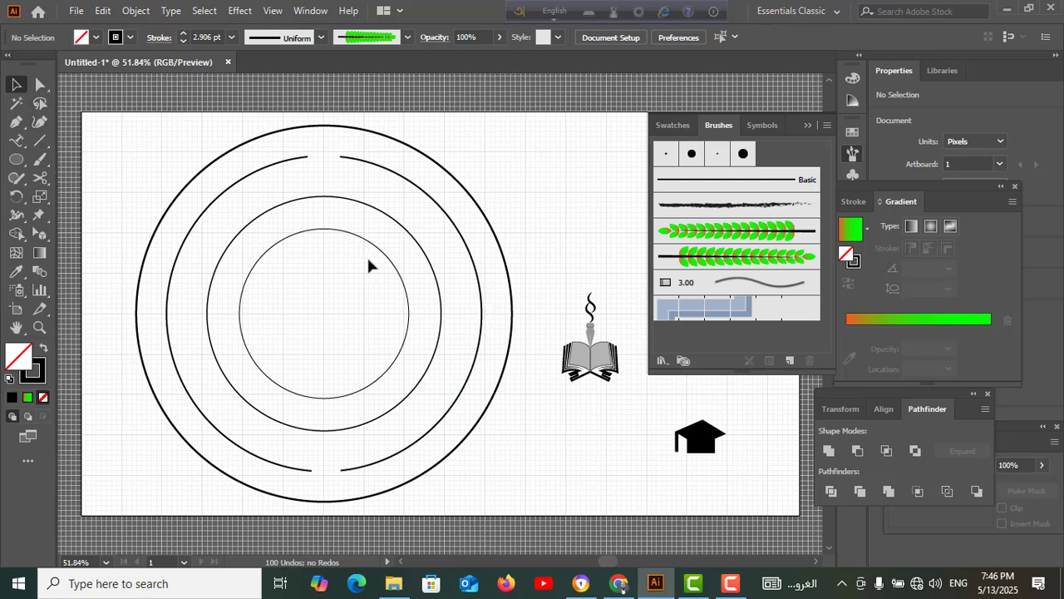
{"action": "left_click", "coordinate": [481, 322]}
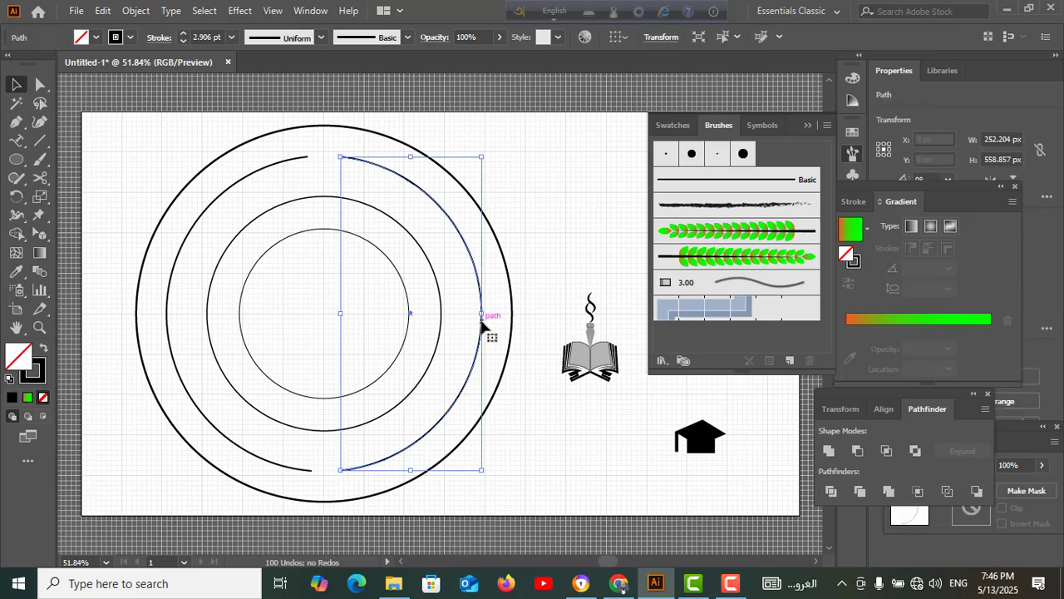
{"action": "left_click", "coordinate": [744, 235]}
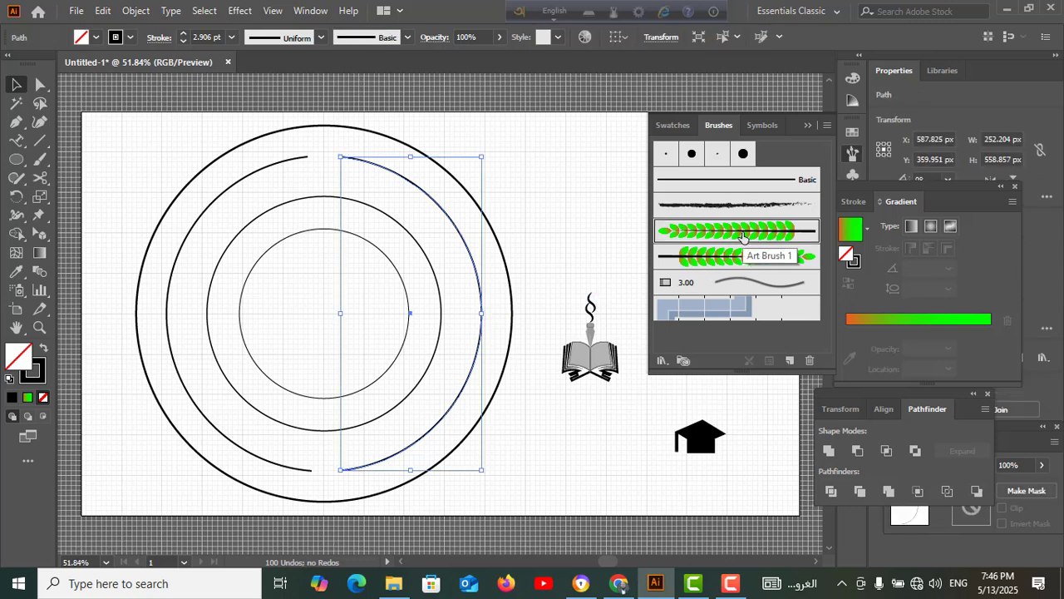
{"action": "left_click", "coordinate": [744, 234]}
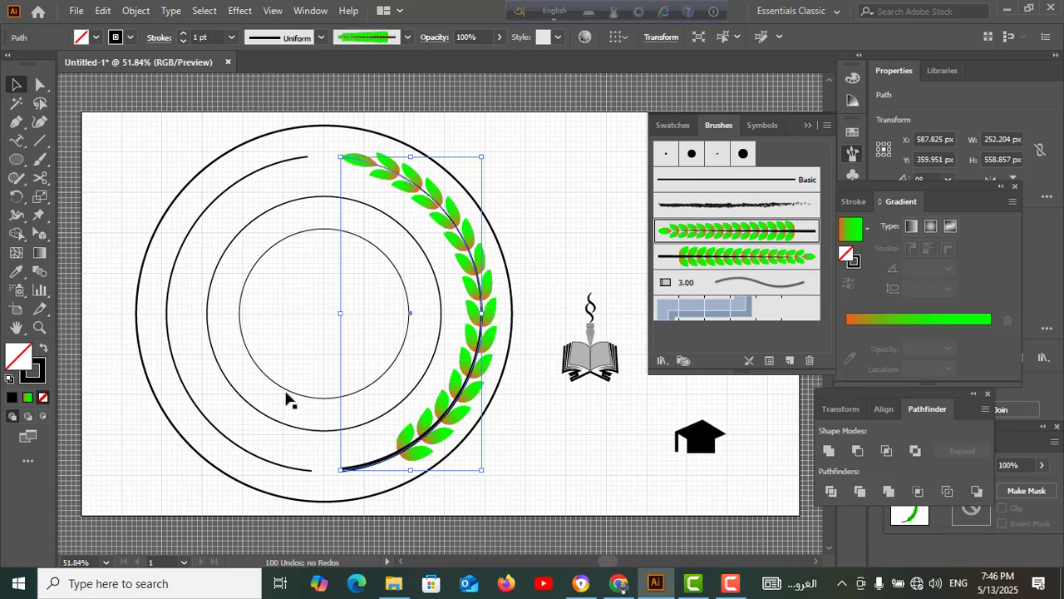
{"action": "left_click", "coordinate": [183, 373]}
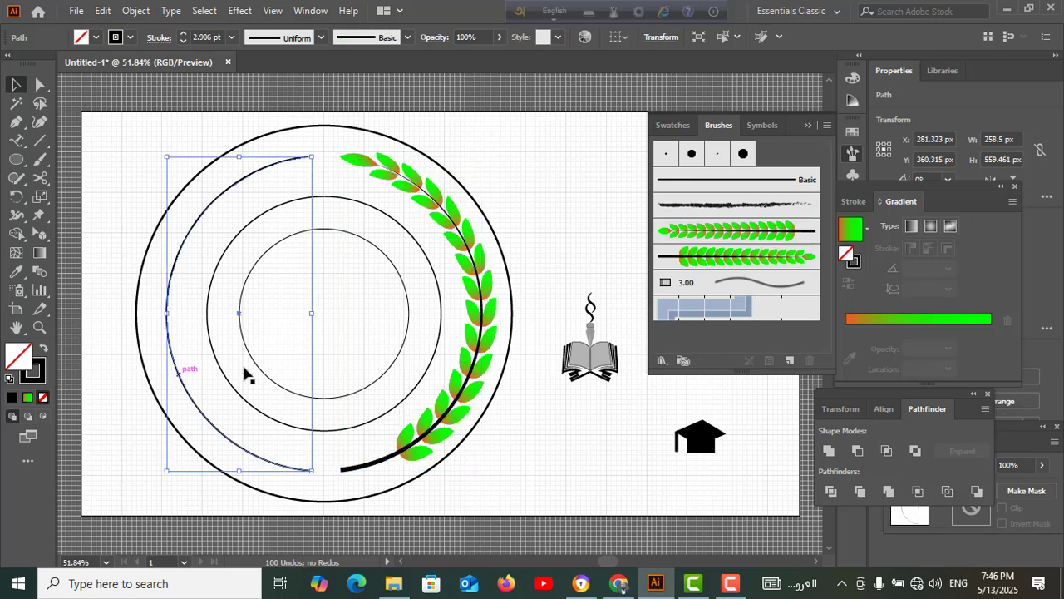
{"action": "left_click", "coordinate": [732, 262]}
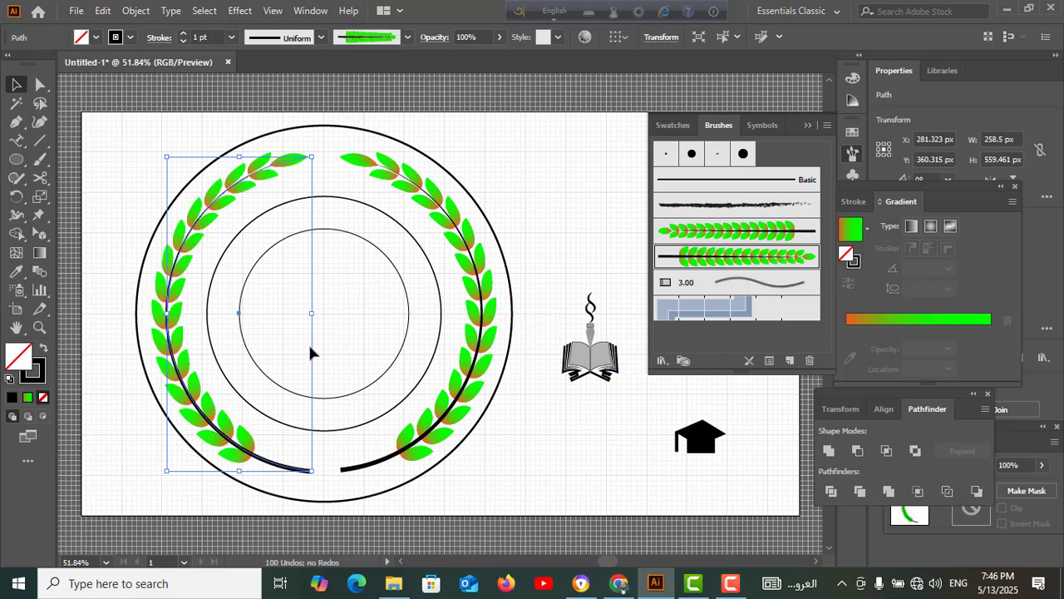
{"action": "left_click", "coordinate": [247, 249]}
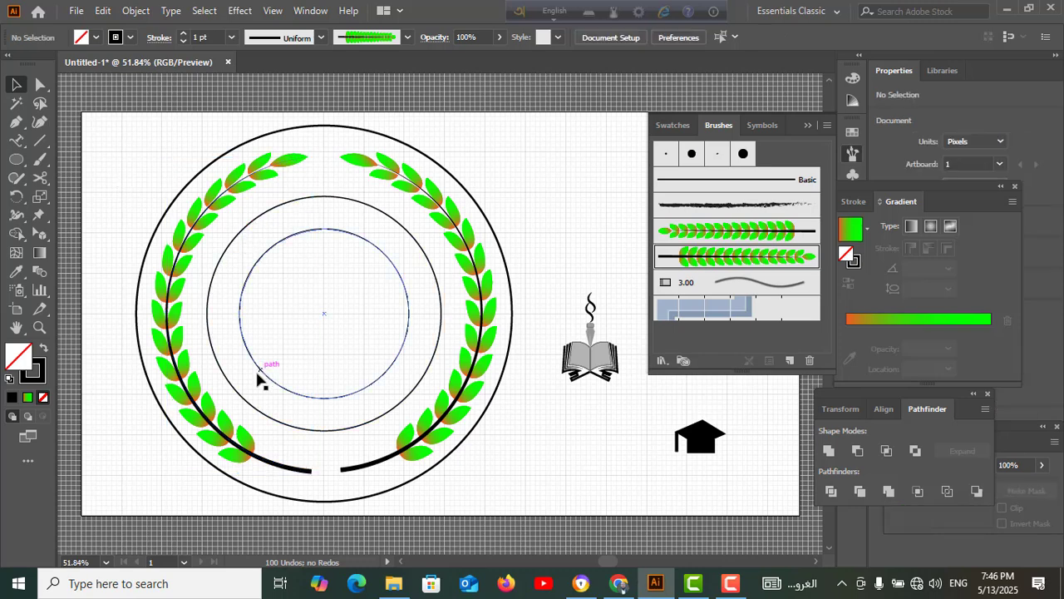
Step: Cut the third circle at its left anchor and about 74 px below it with the Scissors tool, and delete the segment between the cuts
{"action": "left_click", "coordinate": [40, 179]}
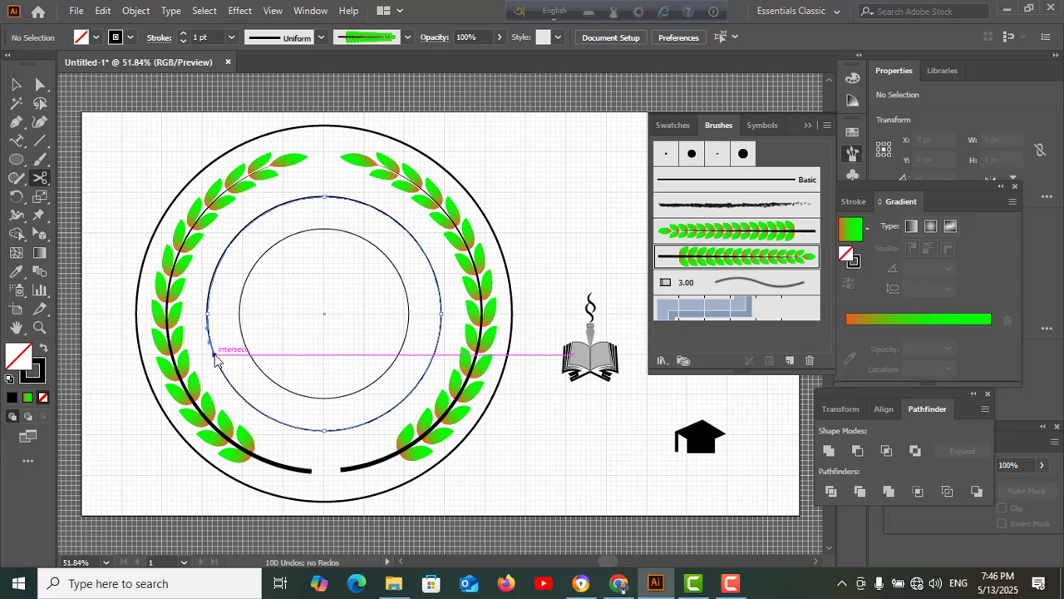
{"action": "left_click", "coordinate": [214, 355]}
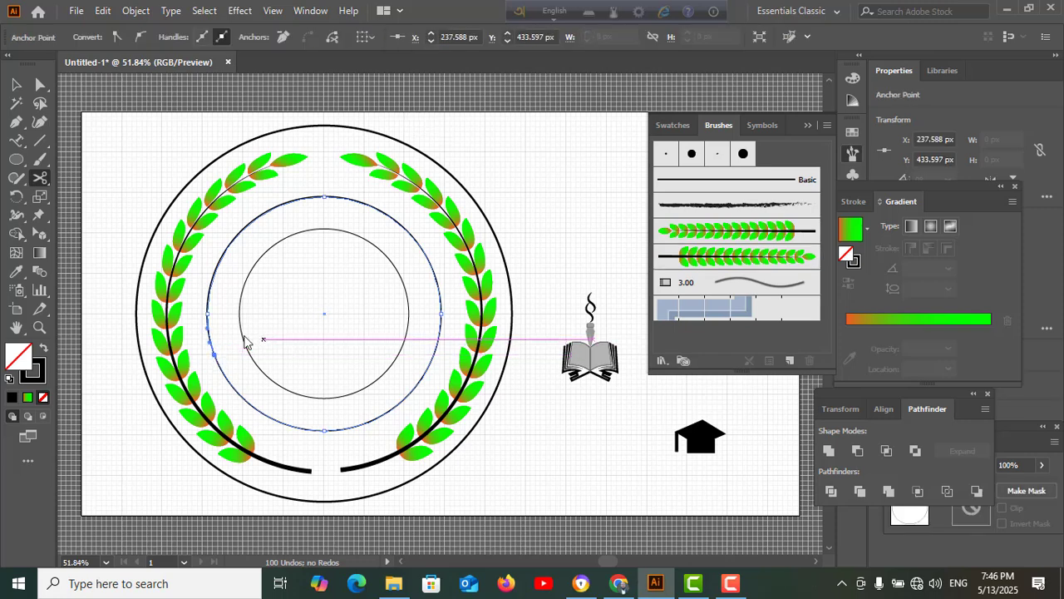
{"action": "left_click", "coordinate": [207, 314]}
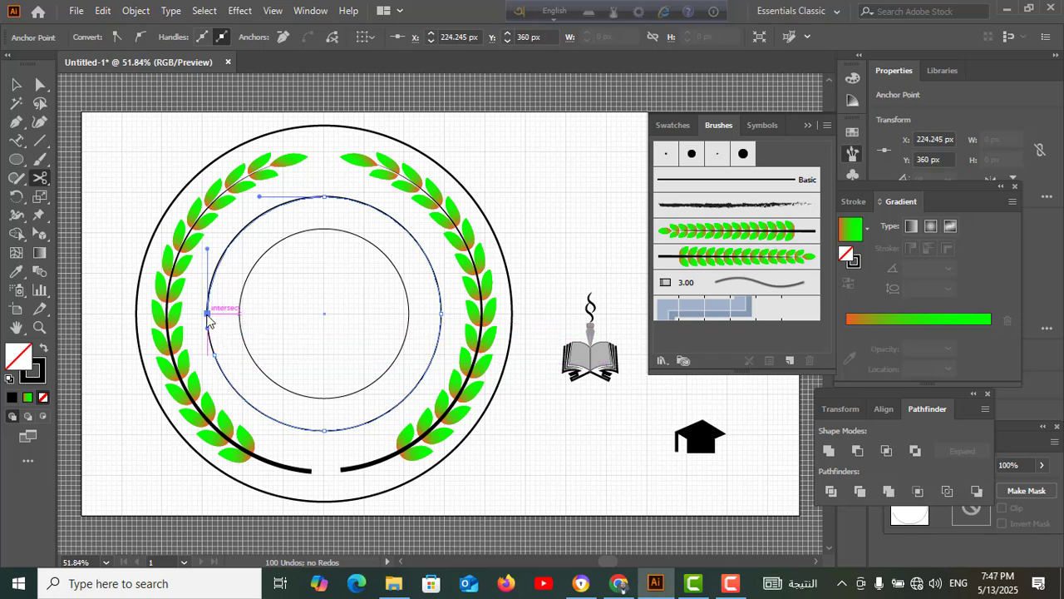
{"action": "left_click", "coordinate": [16, 84]}
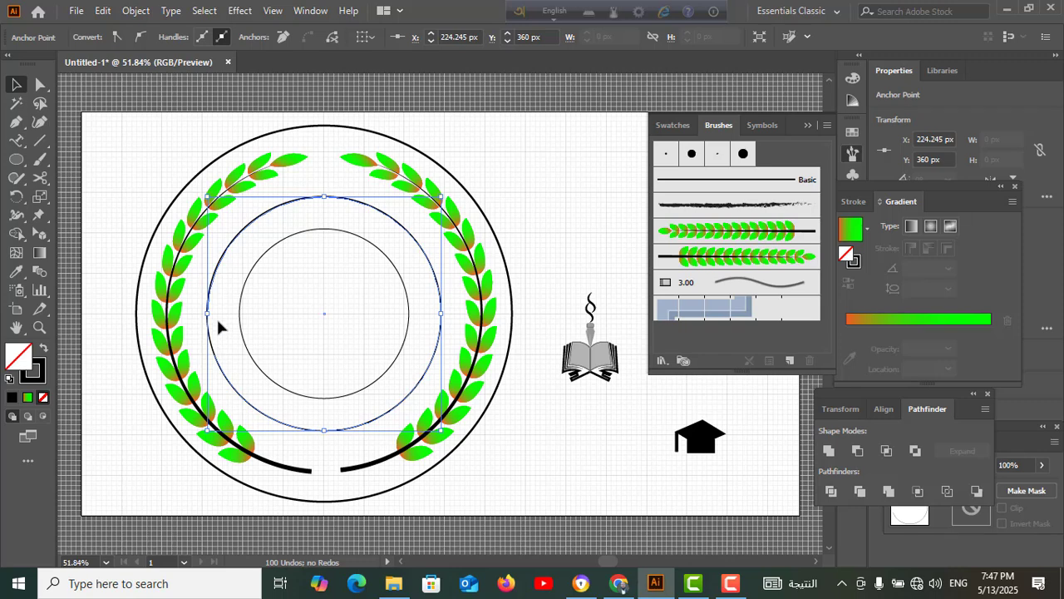
{"action": "left_click_drag", "start_coordinate": [219, 321], "coordinate": [197, 321]}
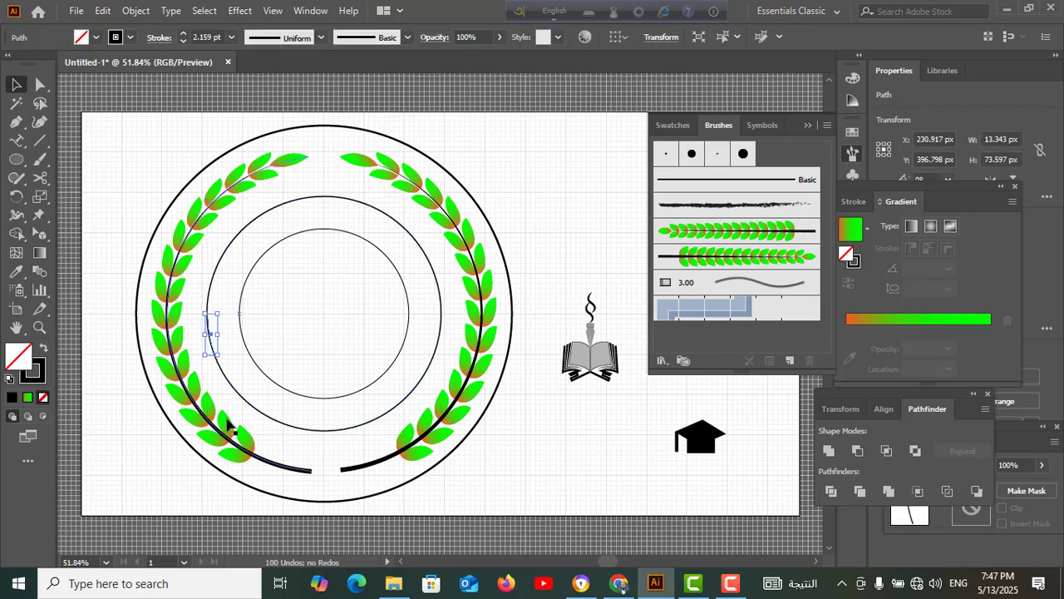
{"action": "key", "text": "Delete"}
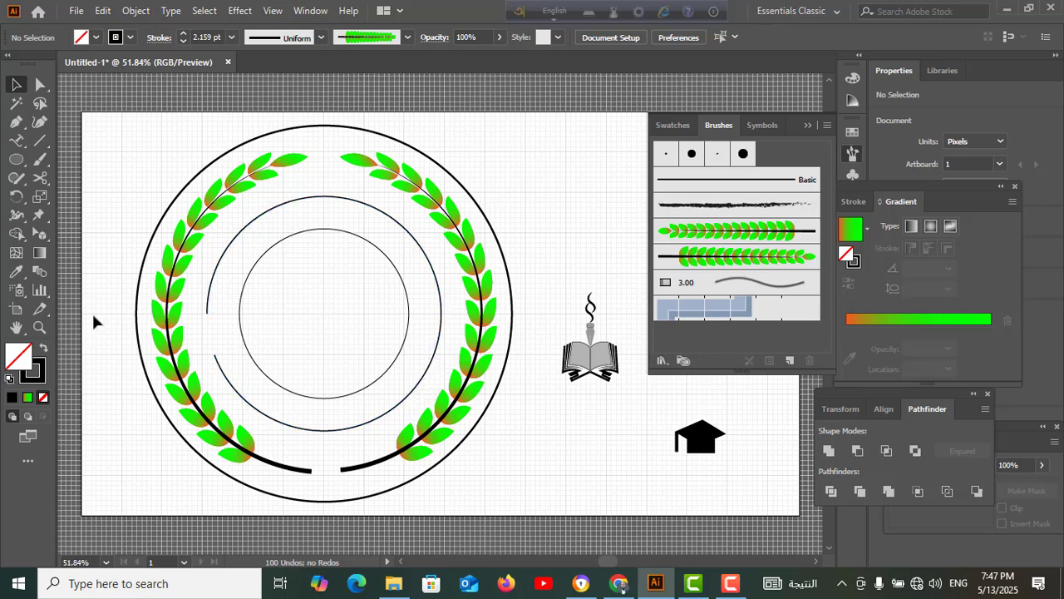
Step: Cut the matching segment from the third circle's right side, from its right anchor to about 74 px below, and delete it
{"action": "left_click", "coordinate": [40, 177]}
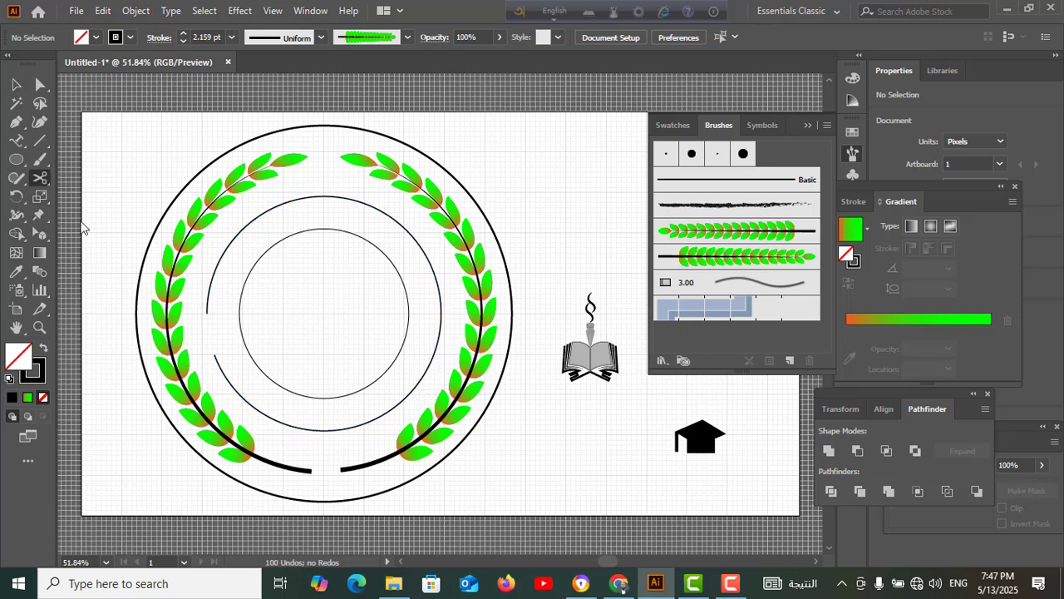
{"action": "left_click", "coordinate": [433, 359]}
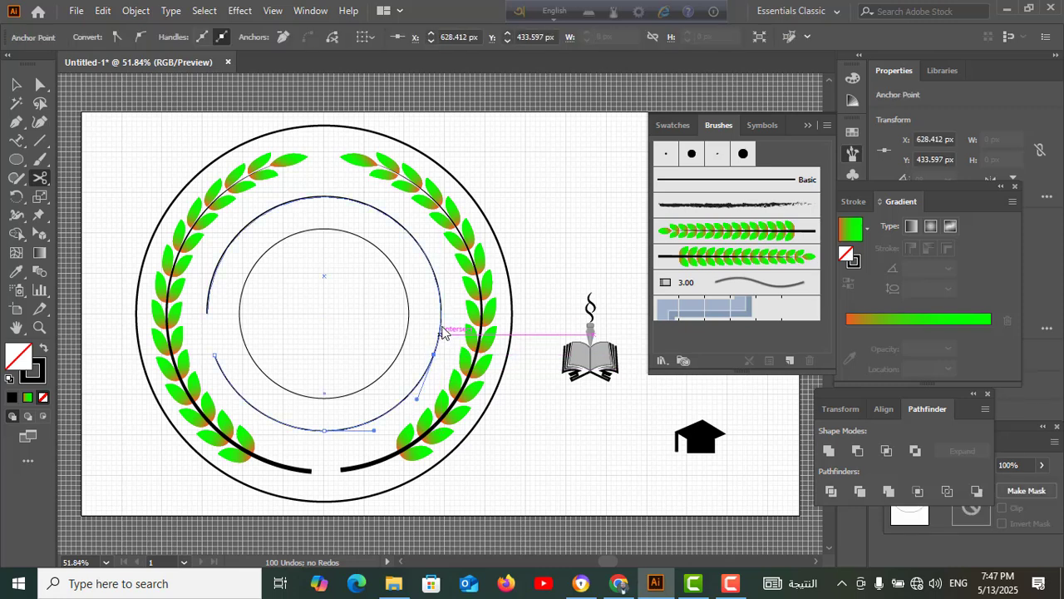
{"action": "left_click", "coordinate": [440, 315]}
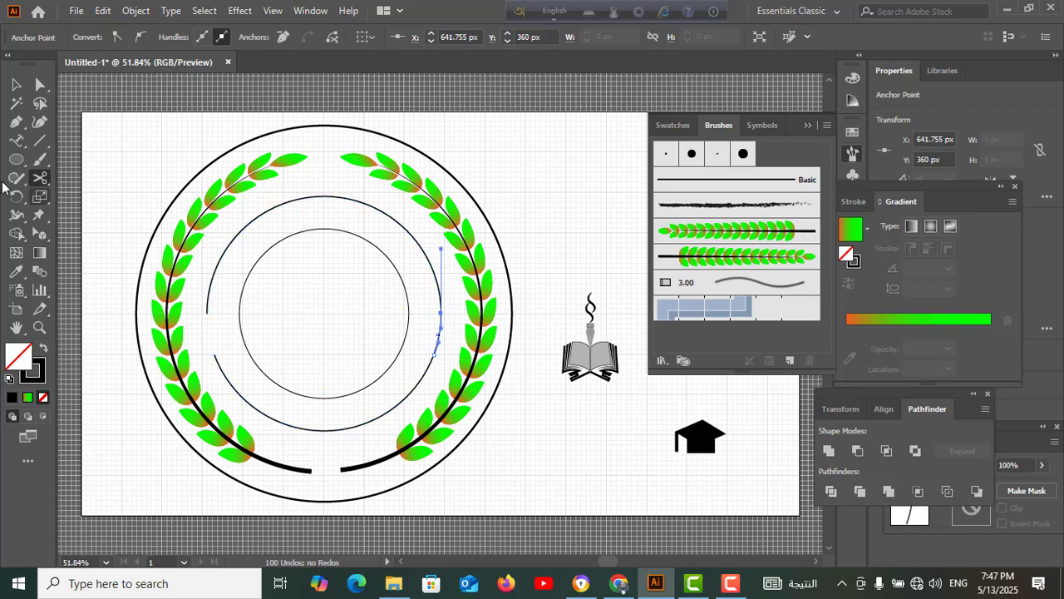
{"action": "left_click", "coordinate": [16, 84]}
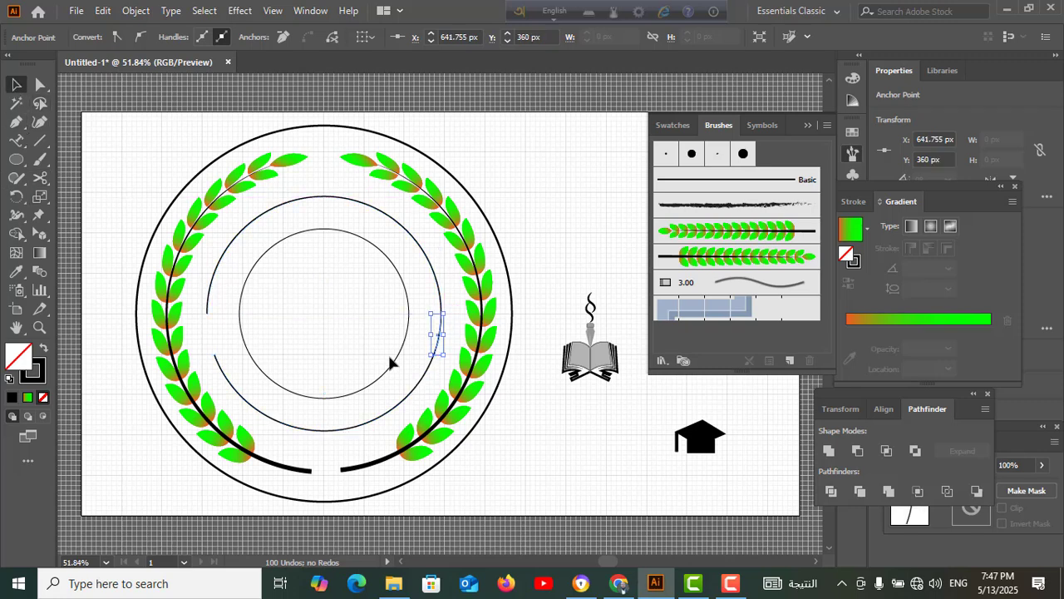
{"action": "key", "text": "Delete"}
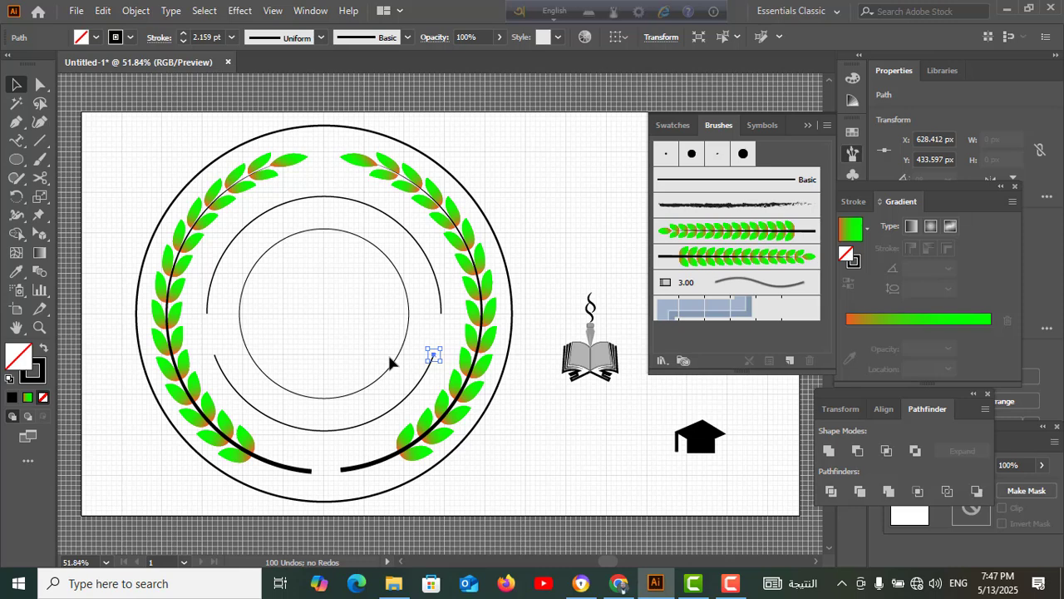
{"action": "left_click", "coordinate": [391, 363]}
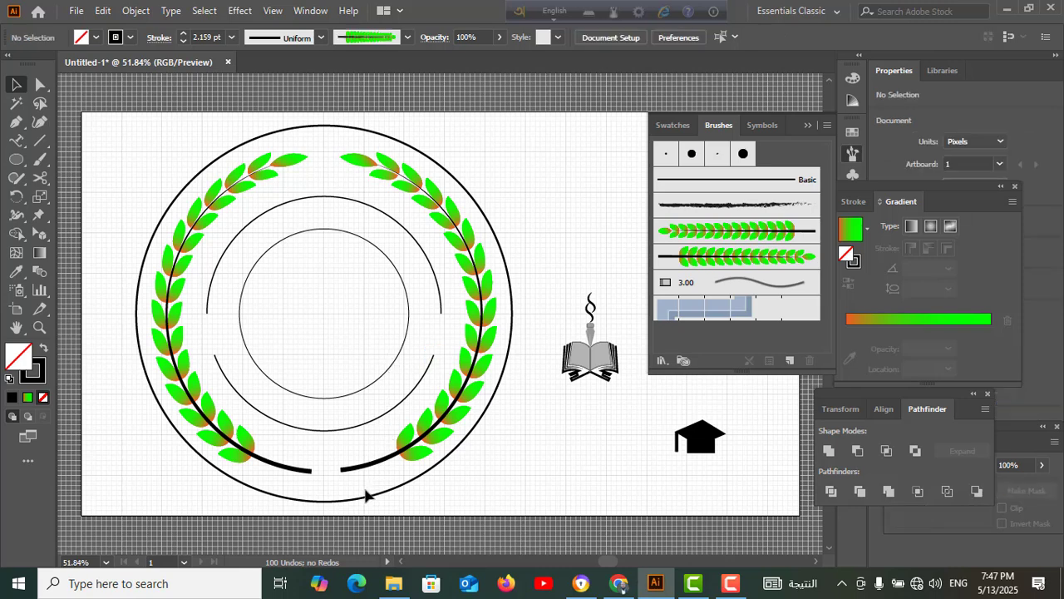
Step: Place path text along the third circle's upper arc, starting near its left end, with the Type on a Path tool
{"action": "left_click", "coordinate": [16, 140]}
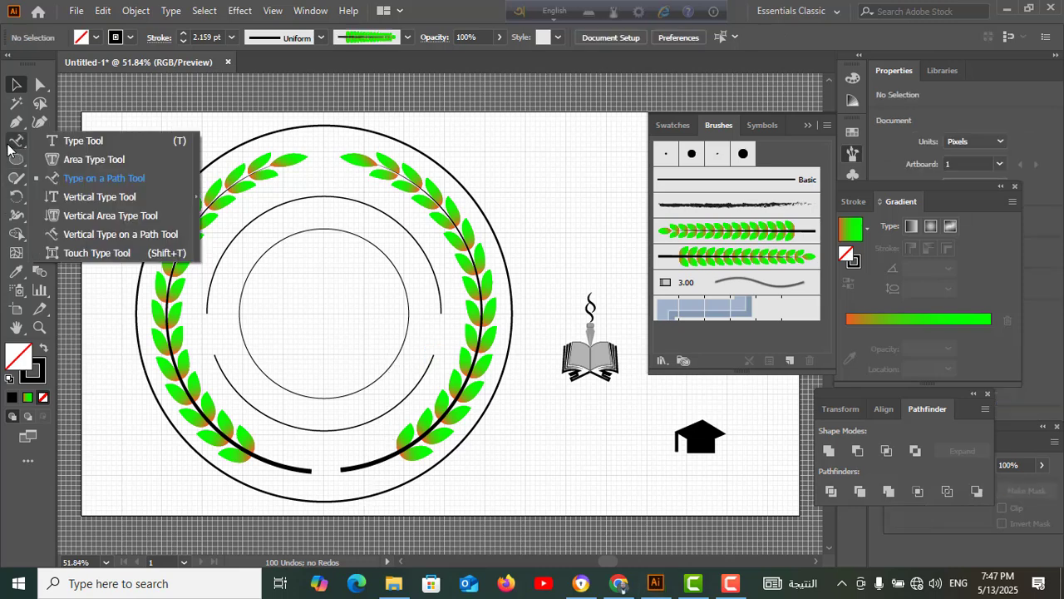
{"action": "left_click", "coordinate": [68, 183]}
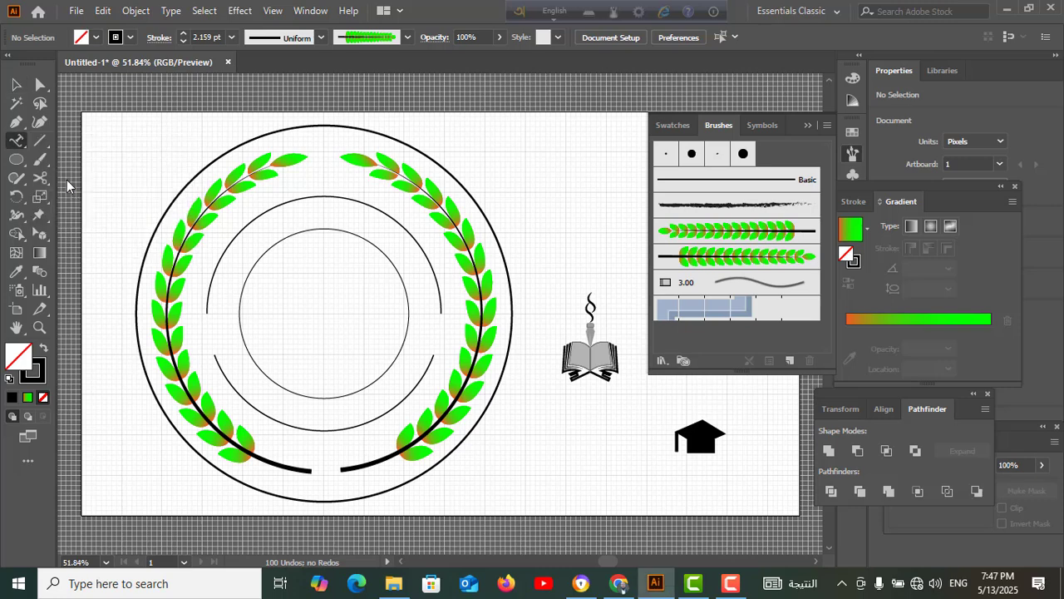
{"action": "left_click", "coordinate": [17, 141]}
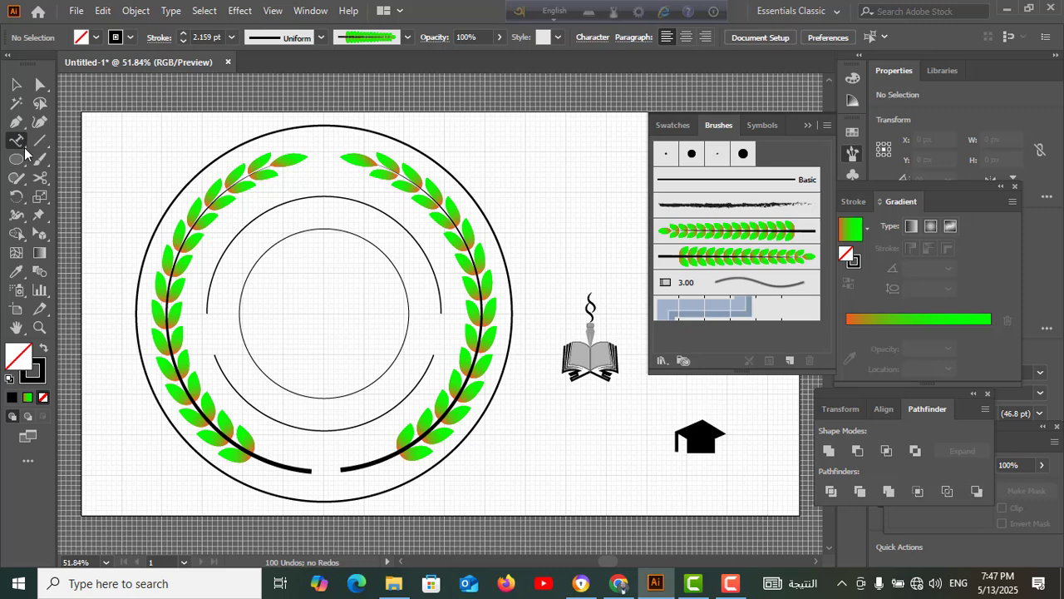
{"action": "left_click", "coordinate": [16, 143]}
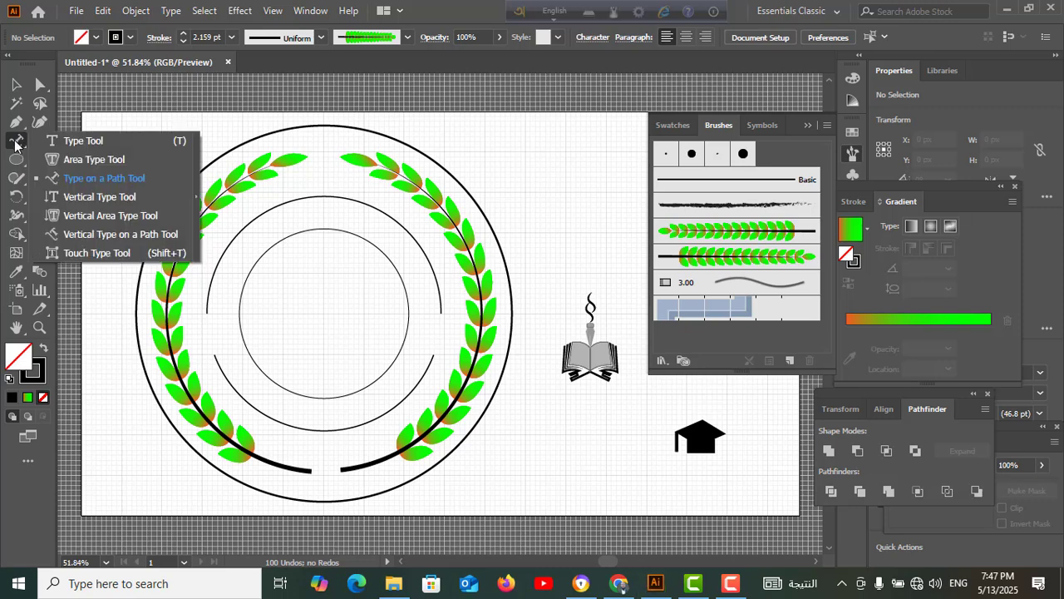
{"action": "left_click", "coordinate": [81, 179]}
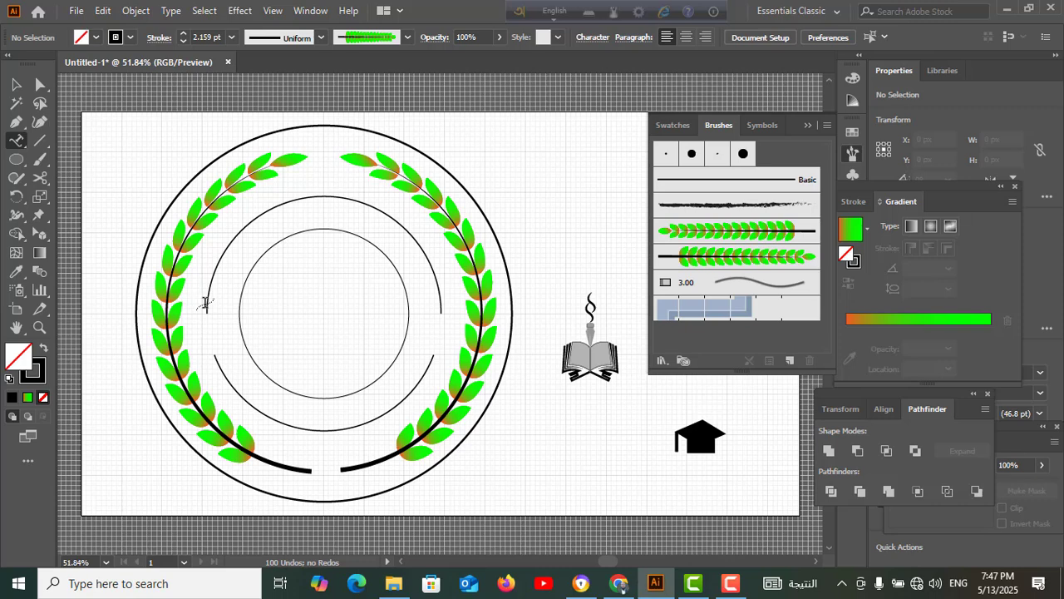
{"action": "left_click", "coordinate": [207, 303]}
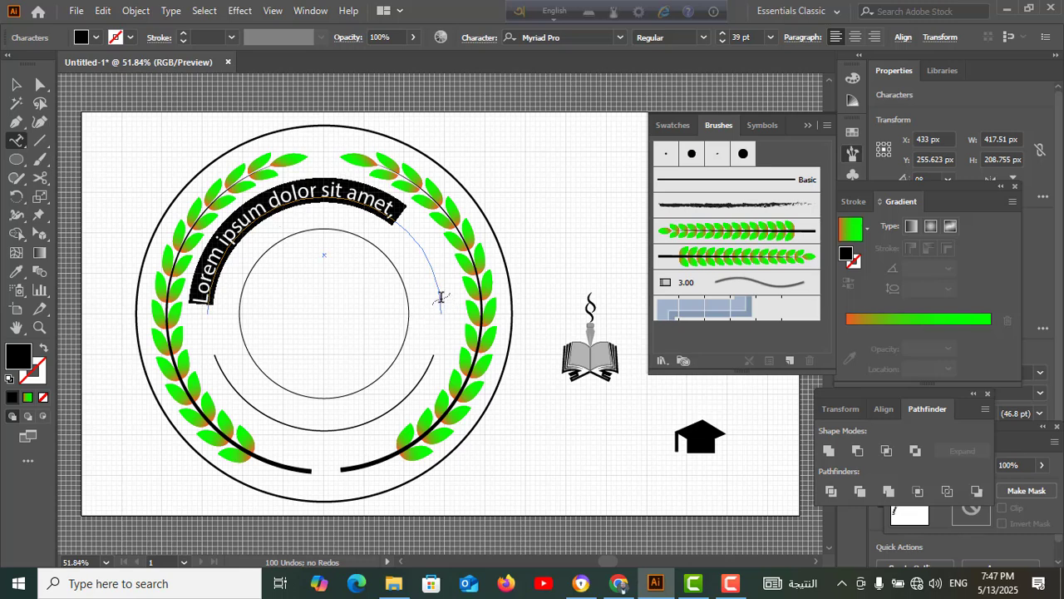
Step: Set the font size of the placeholder text on the upper arc to 43 pt
{"action": "left_click", "coordinate": [722, 38]}
{"action": "left_click", "coordinate": [723, 37]}
{"action": "left_click", "coordinate": [723, 37]}
{"action": "left_click", "coordinate": [723, 38]}
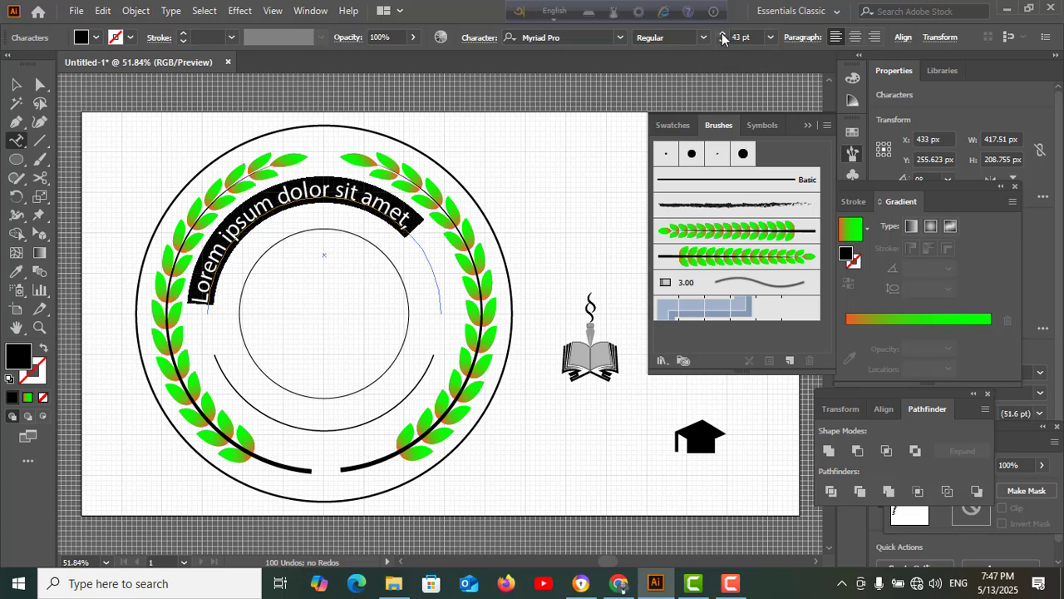
Step: Increase the font size of the placeholder text on the upper arc to 54 pt
{"action": "left_click", "coordinate": [723, 38]}
{"action": "left_click", "coordinate": [723, 38]}
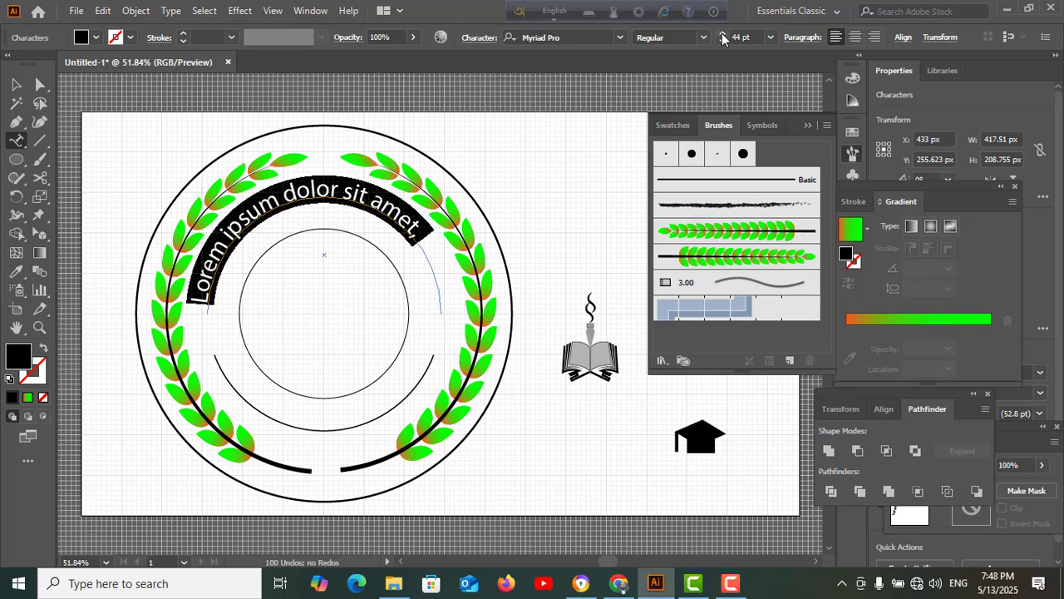
{"action": "left_click", "coordinate": [722, 37]}
{"action": "left_click", "coordinate": [723, 38]}
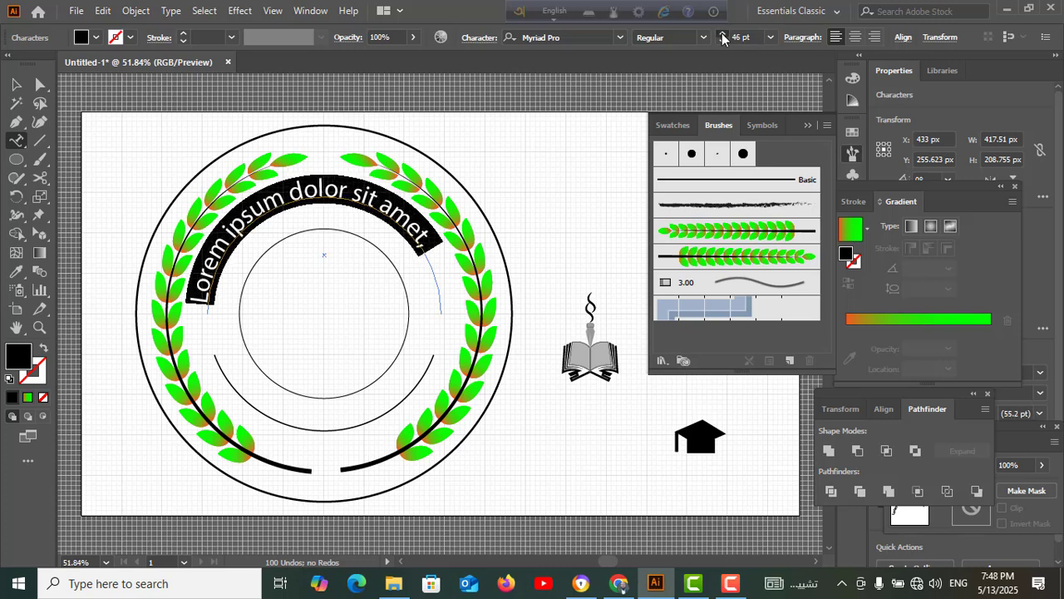
{"action": "left_click", "coordinate": [722, 37]}
{"action": "left_click", "coordinate": [722, 38]}
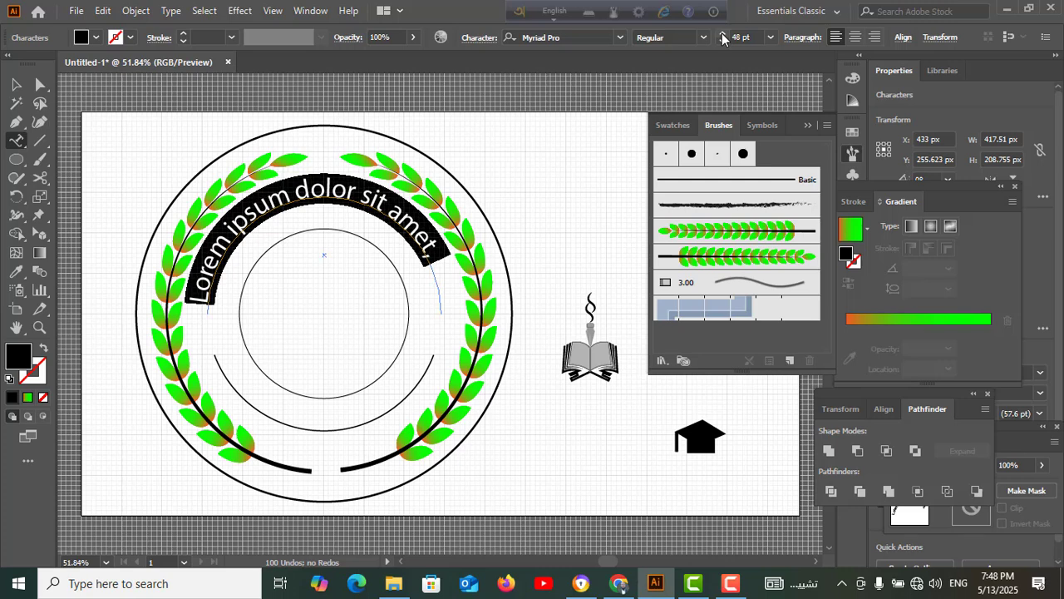
{"action": "left_click", "coordinate": [722, 37]}
{"action": "left_click", "coordinate": [723, 37]}
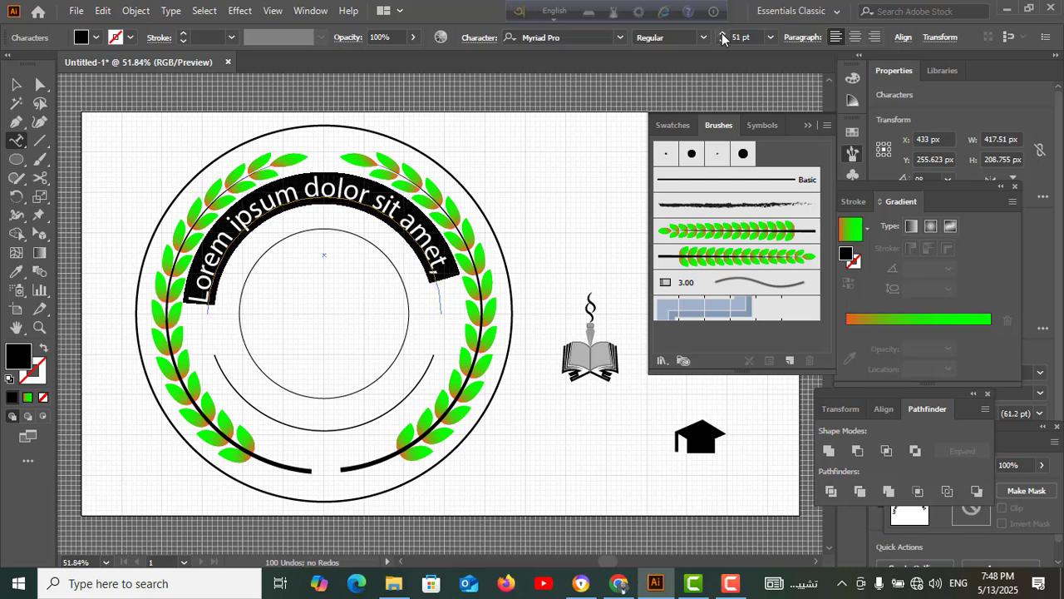
{"action": "left_click", "coordinate": [722, 37]}
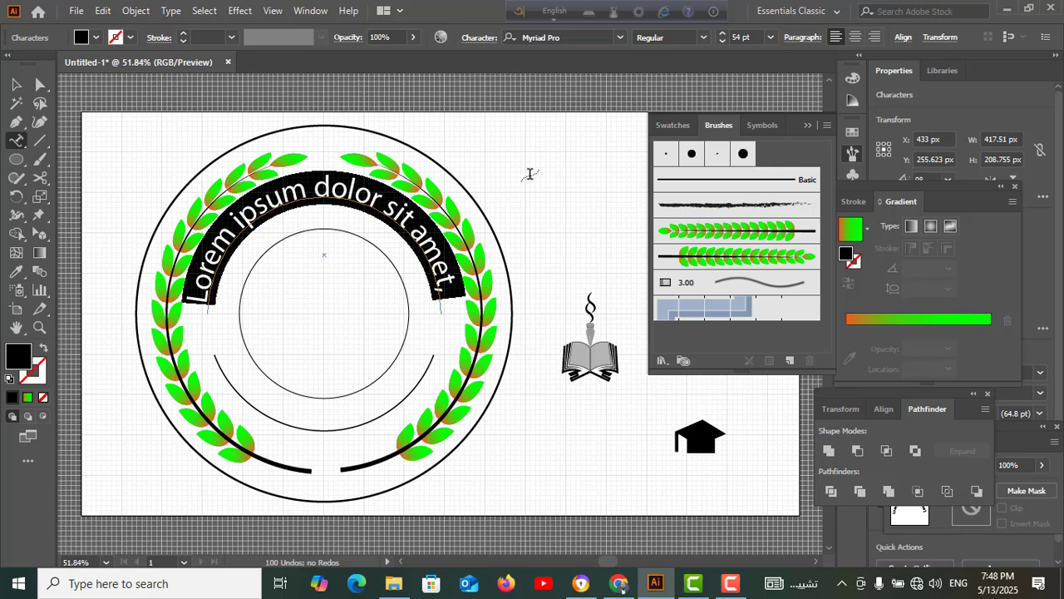
Step: Replace the placeholder text on the upper arc with "HERE SCHOOL OR COLLEGE NAME"
{"action": "key", "text": "BackSpace"}
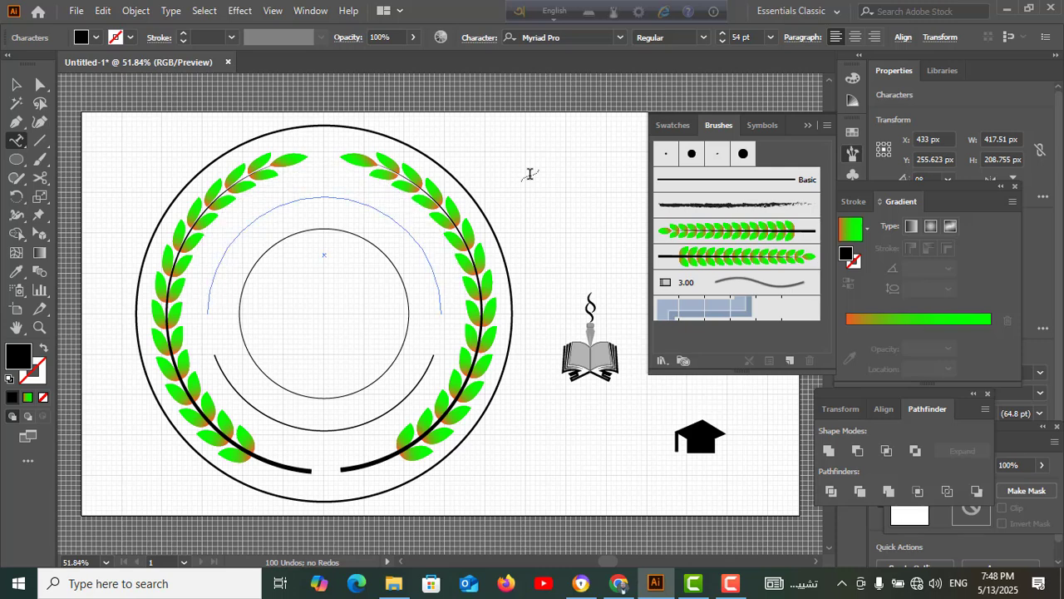
{"action": "type", "text": "HERE"}
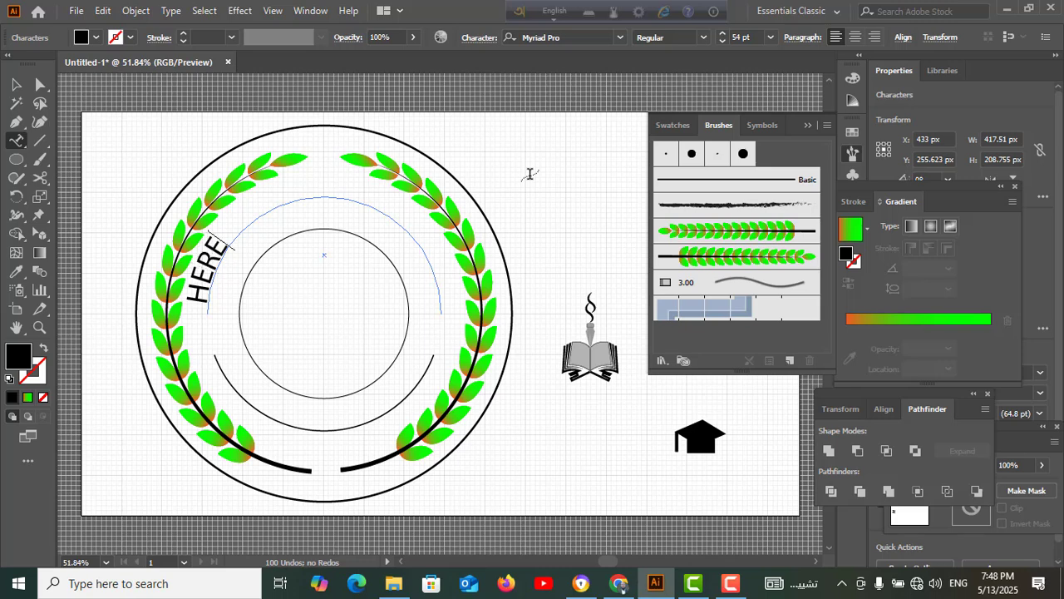
{"action": "type", "text": " SCH"}
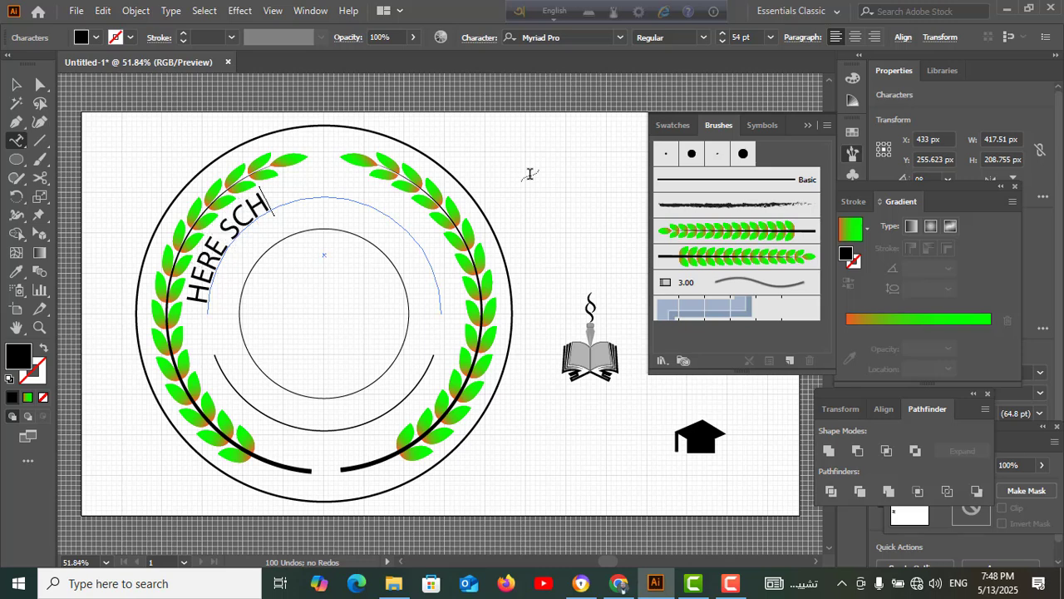
{"action": "type", "text": "OOL OR"}
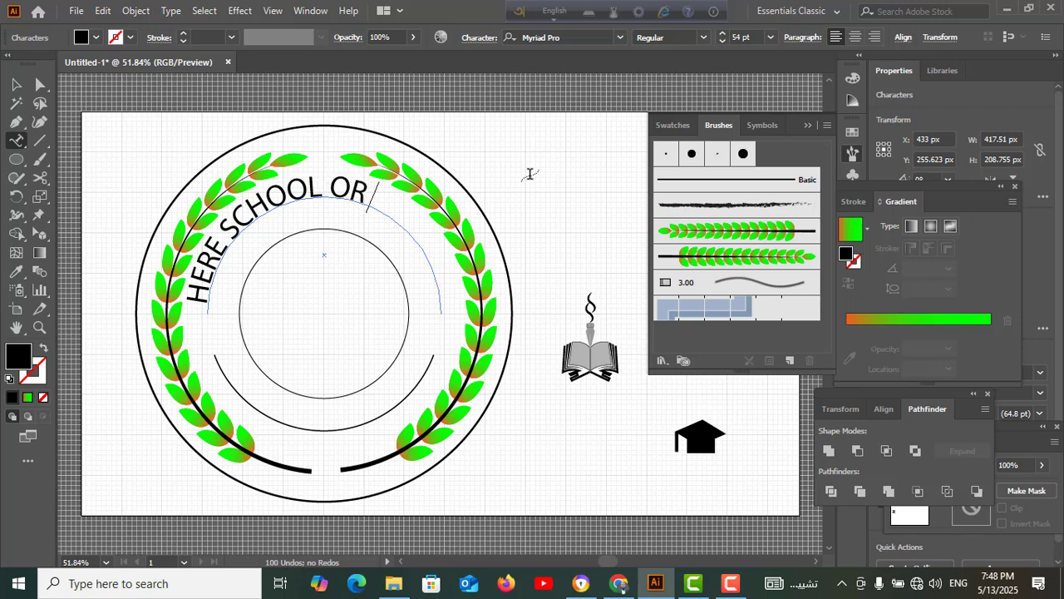
{"action": "type", "text": " COLLEGE"}
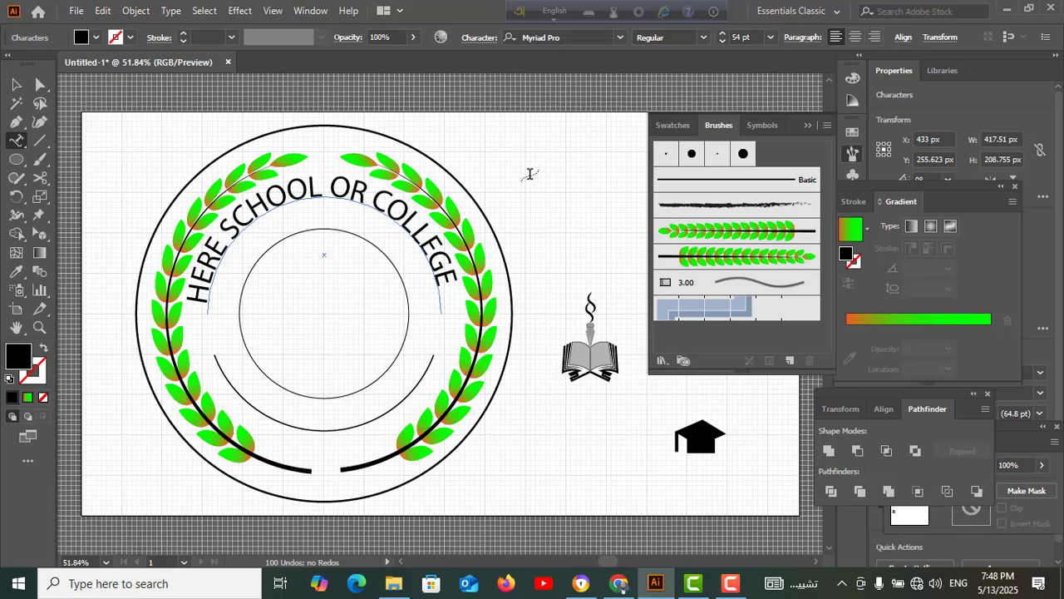
{"action": "type", "text": " N"}
{"action": "key", "text": "Escape"}
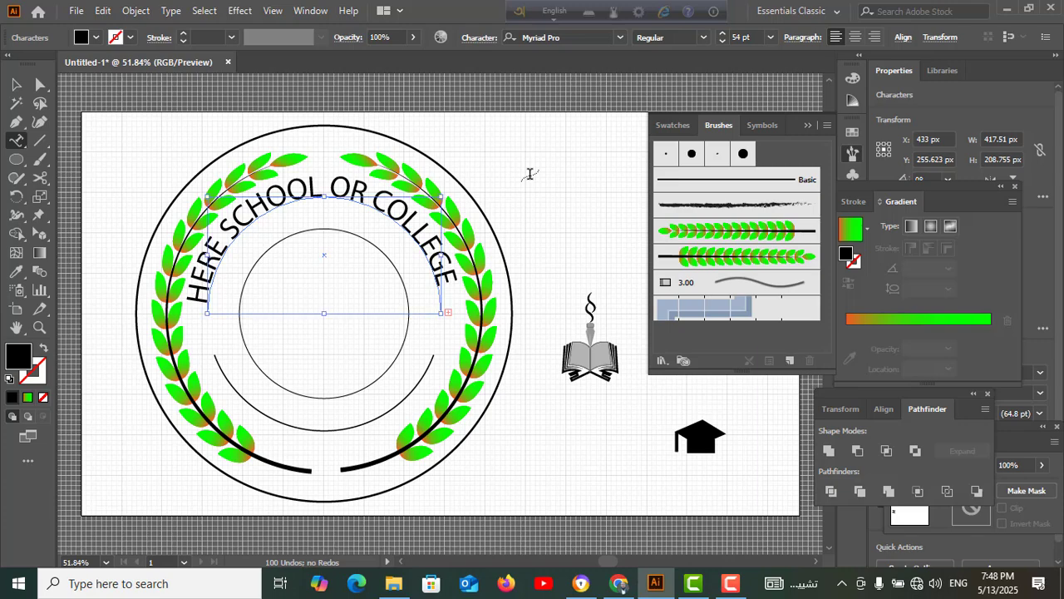
Step: Set the font size of all the text on the upper arc to 46 pt
{"action": "key", "text": "ctrl+a"}
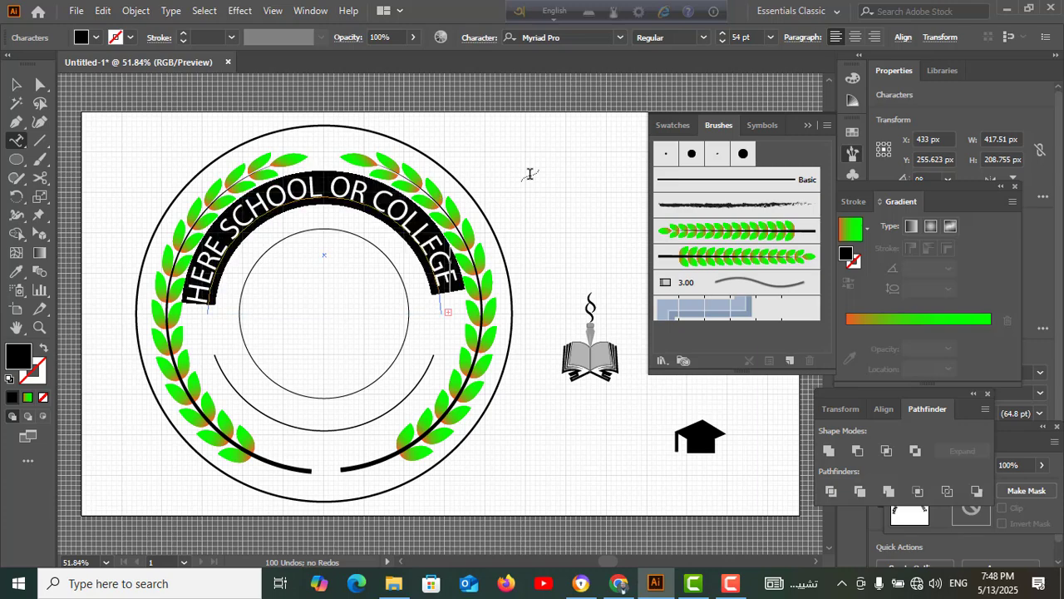
{"action": "left_click", "coordinate": [722, 44]}
{"action": "left_click", "coordinate": [722, 43]}
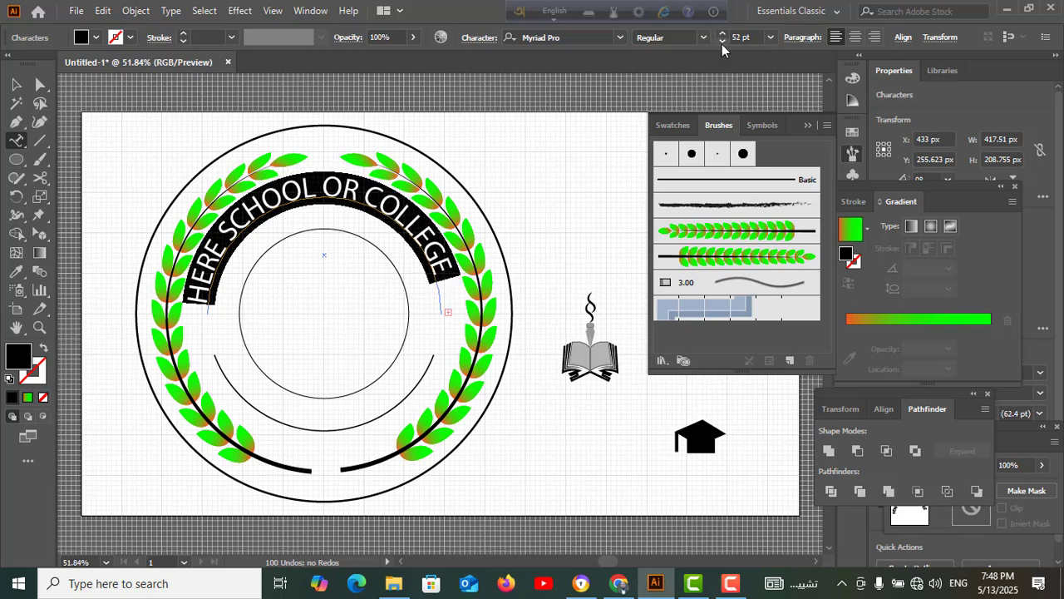
{"action": "left_click", "coordinate": [722, 44]}
{"action": "left_click", "coordinate": [722, 44]}
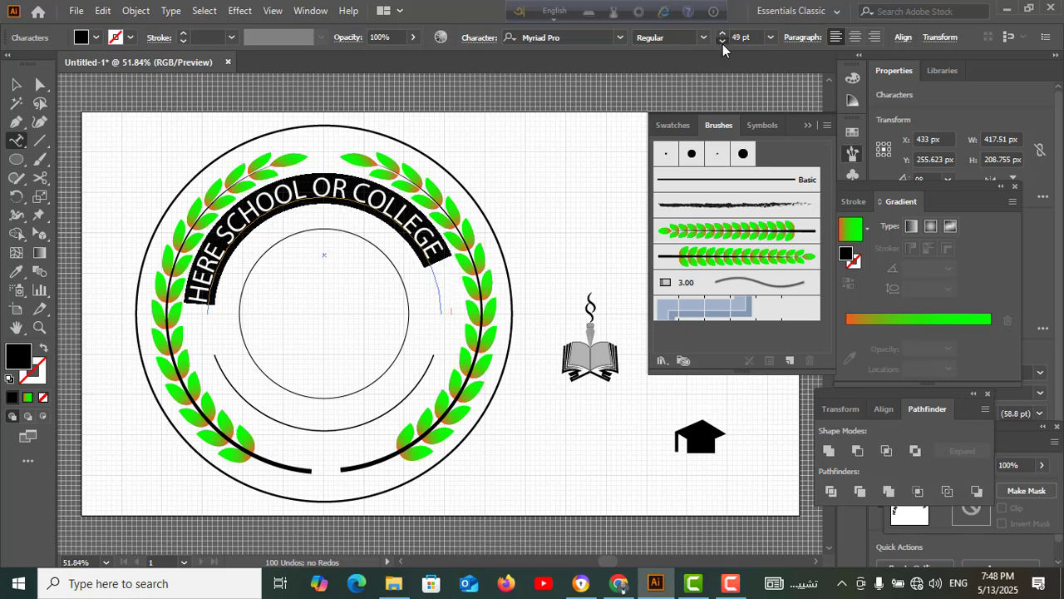
{"action": "left_click", "coordinate": [723, 44]}
{"action": "left_click", "coordinate": [723, 44]}
{"action": "left_click", "coordinate": [723, 44]}
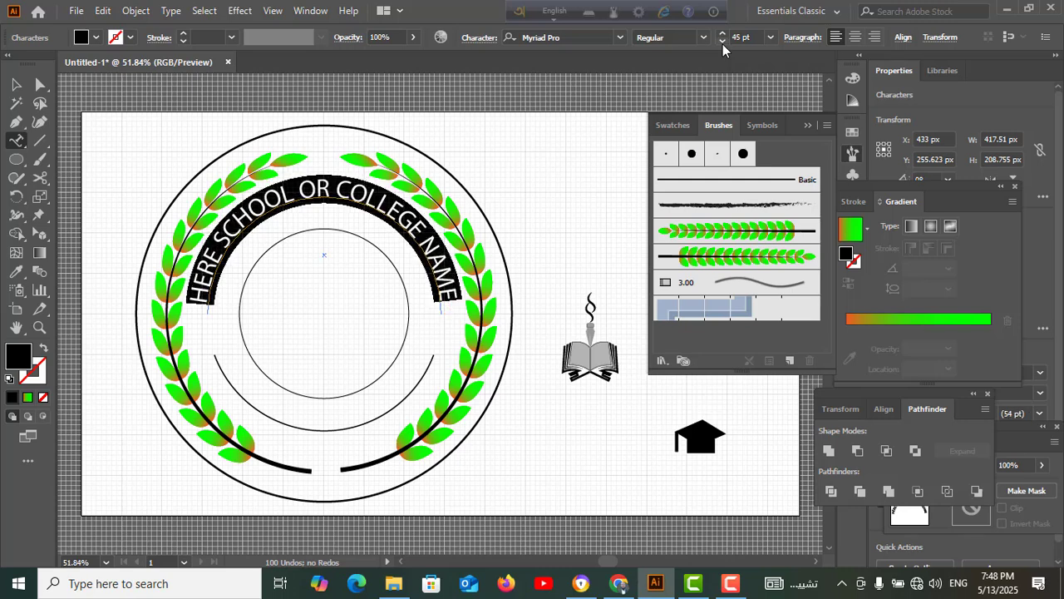
{"action": "left_click", "coordinate": [722, 39]}
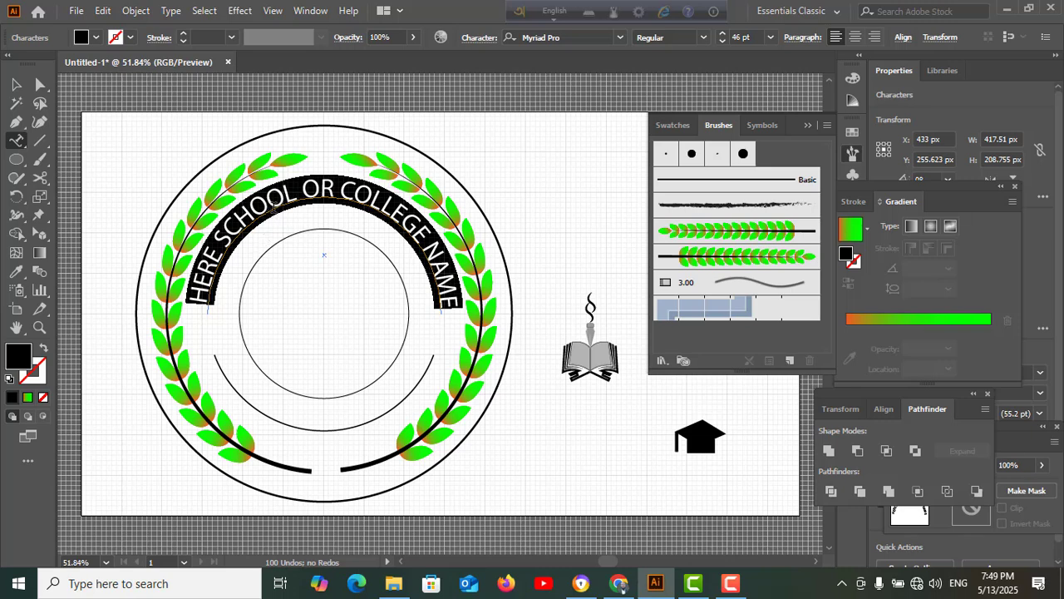
Step: Give the upper arc text a 2 pt black stroke and deselect it
{"action": "left_click", "coordinate": [184, 34]}
{"action": "left_click", "coordinate": [183, 34]}
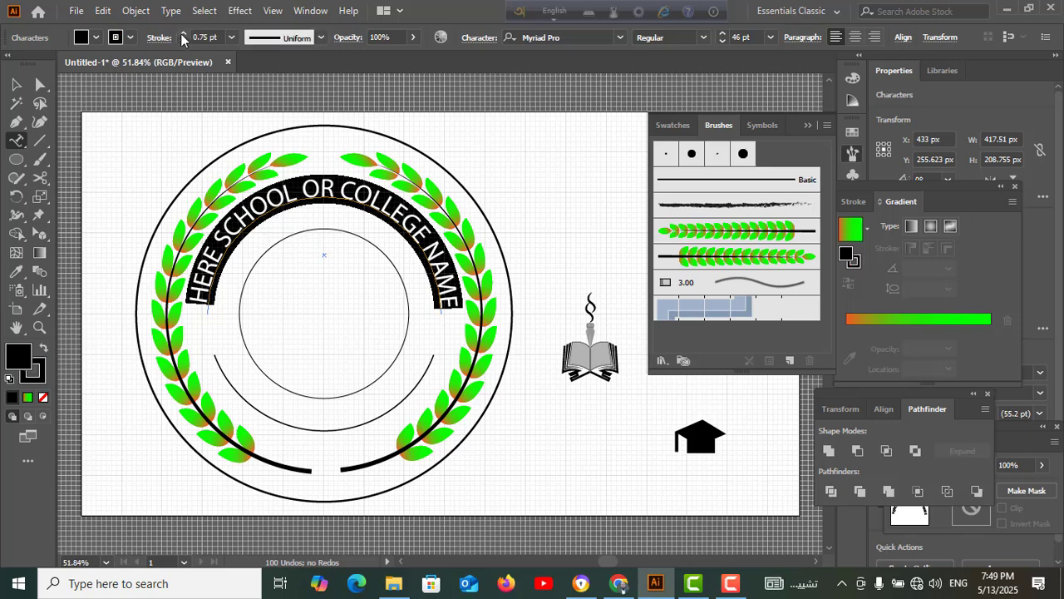
{"action": "left_click", "coordinate": [184, 34]}
{"action": "left_click", "coordinate": [183, 34]}
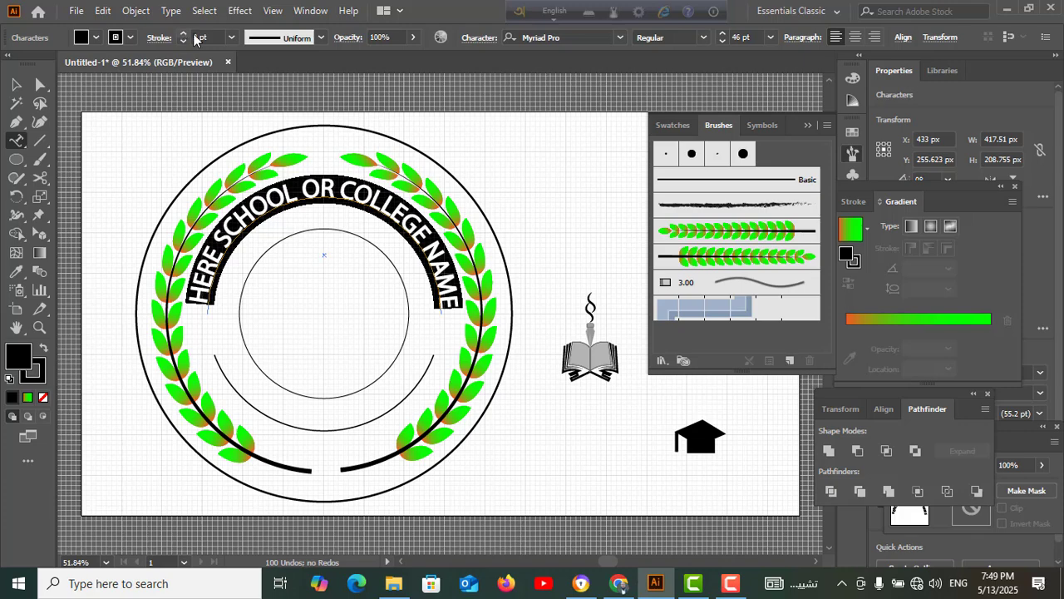
{"action": "left_click", "coordinate": [18, 81]}
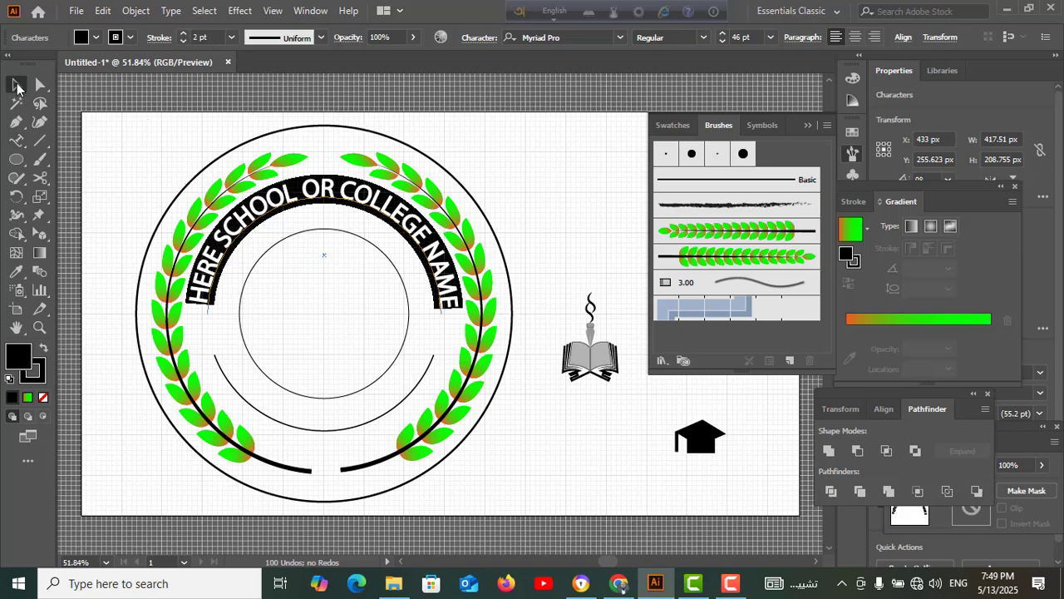
{"action": "left_click", "coordinate": [147, 136]}
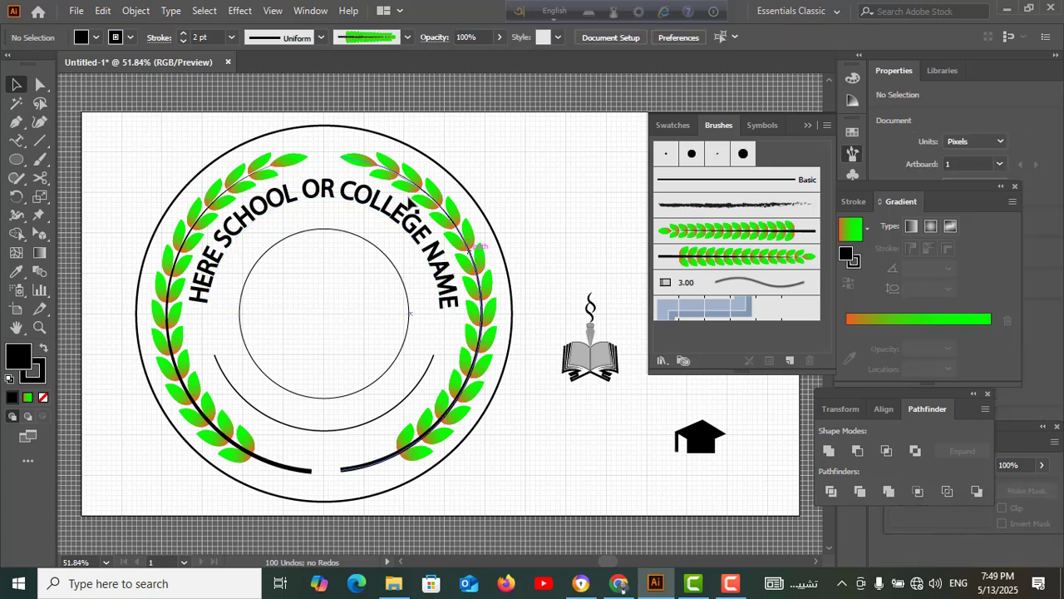
Step: Place path text reading "FOUNDATION DATE" along the lower arc, starting near its right end, with the Type on a Path tool
{"action": "left_click", "coordinate": [18, 142]}
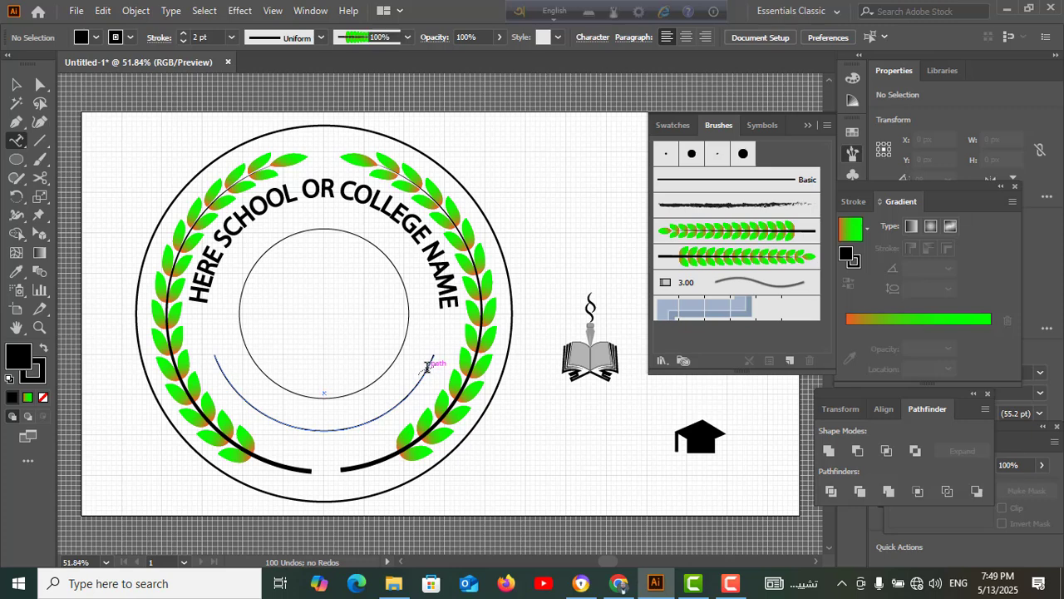
{"action": "left_click", "coordinate": [428, 366]}
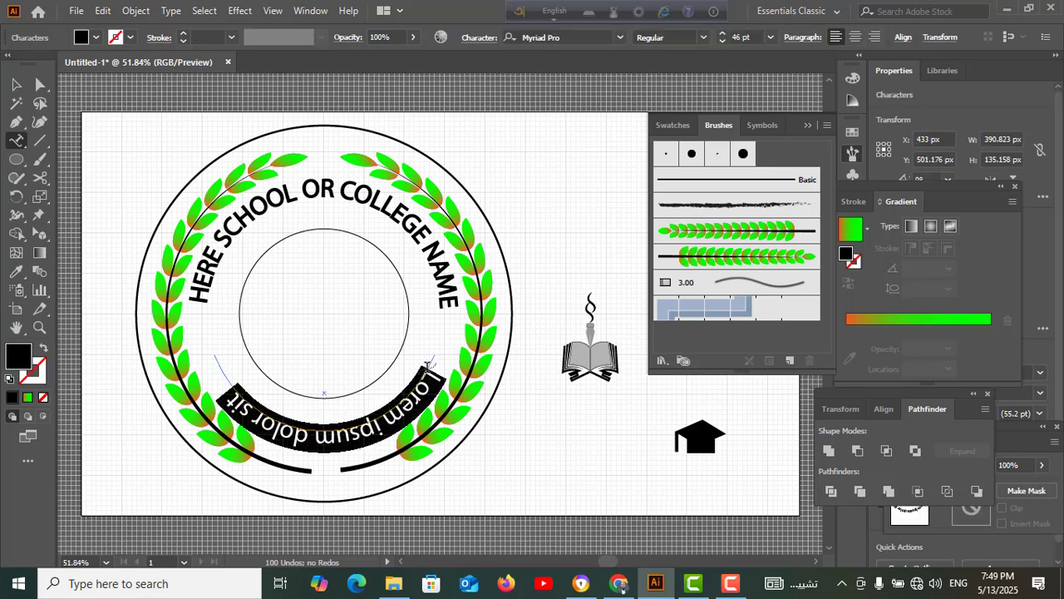
{"action": "key", "text": "BackSpace"}
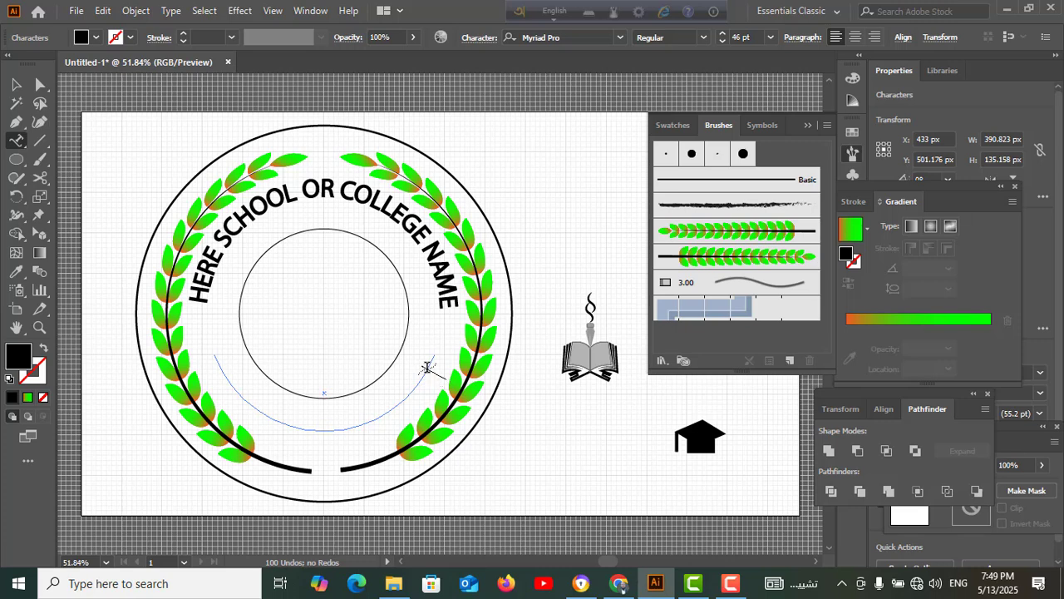
{"action": "left_click", "coordinate": [426, 366]}
{"action": "type", "text": "FOUND"}
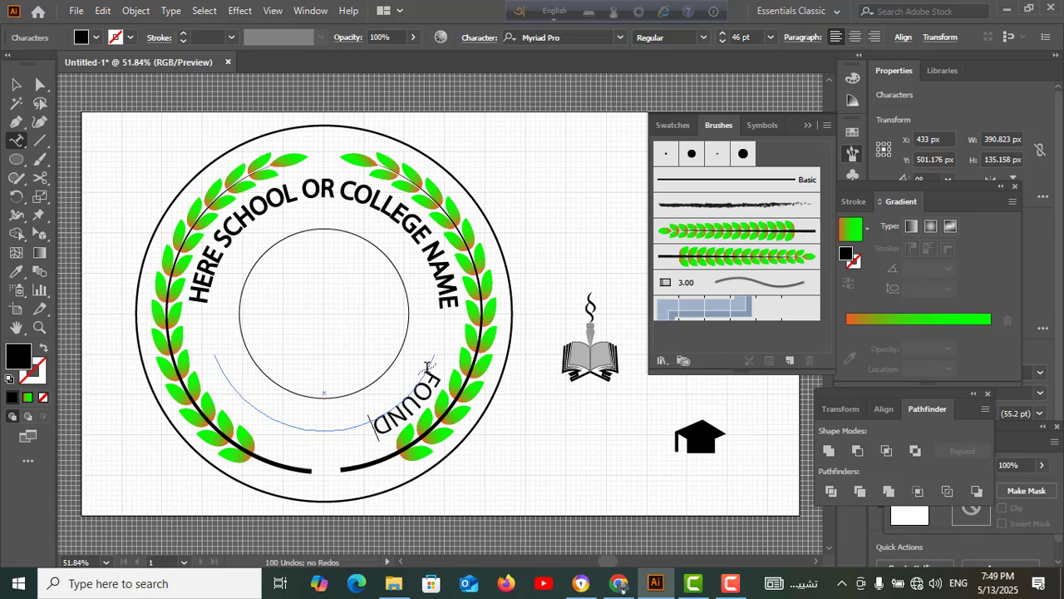
{"action": "type", "text": "ATION"}
{"action": "type", "text": " DA"}
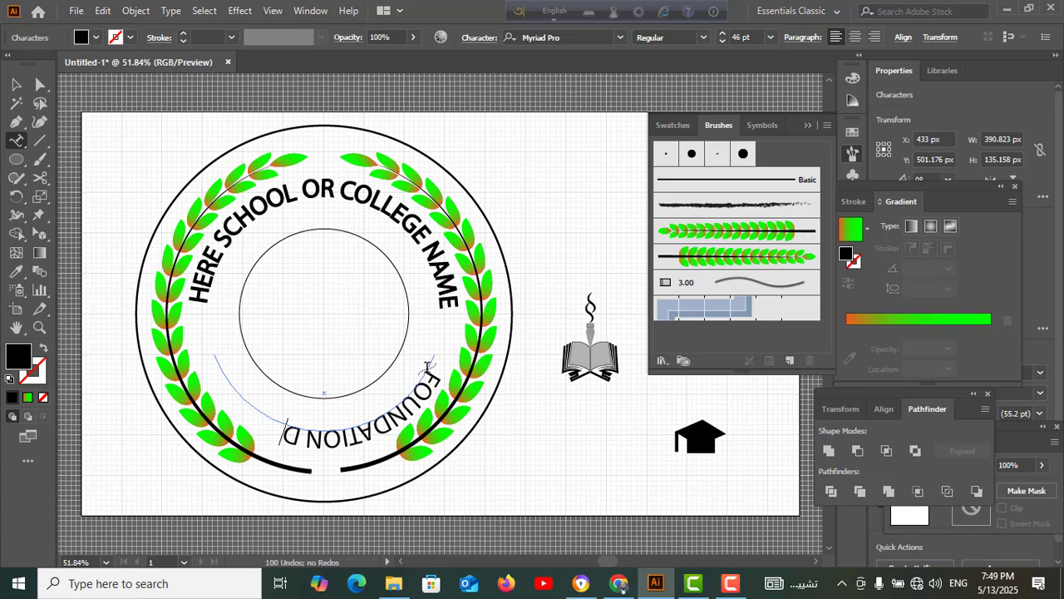
{"action": "type", "text": "TE"}
{"action": "key", "text": "Escape"}
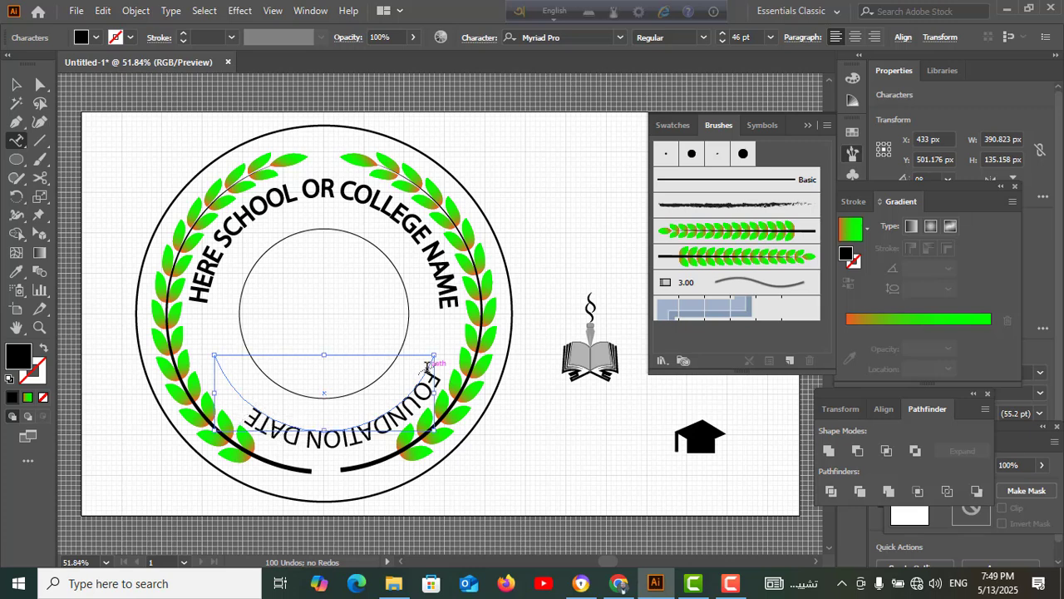
Step: Set the font size of the "FOUNDATION DATE" text to 54 pt
{"action": "key", "text": "ctrl+a"}
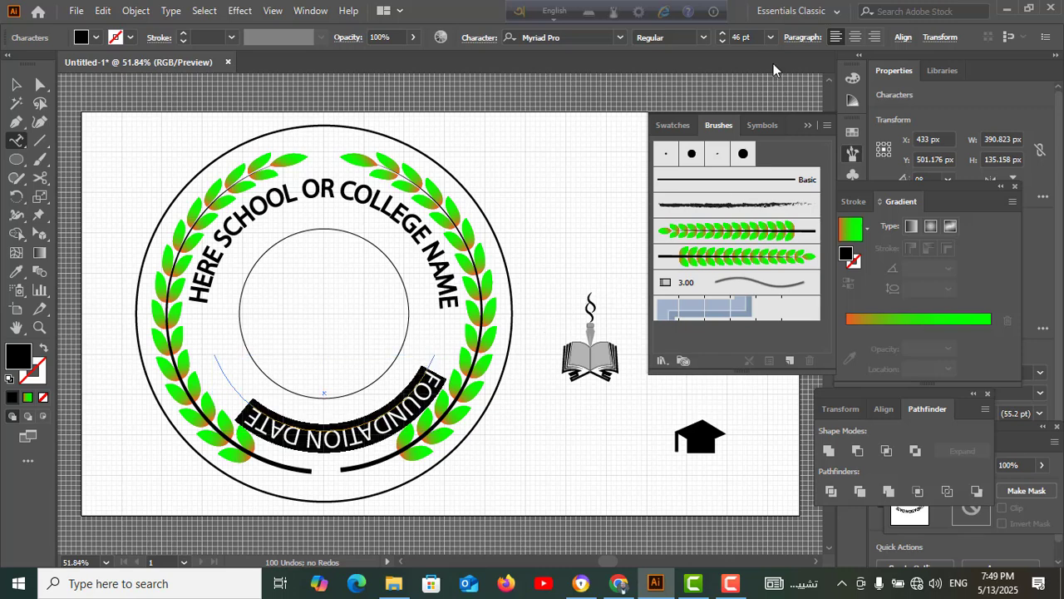
{"action": "left_click", "coordinate": [722, 38]}
{"action": "left_click", "coordinate": [723, 37]}
{"action": "left_click", "coordinate": [722, 38]}
{"action": "left_click", "coordinate": [722, 38]}
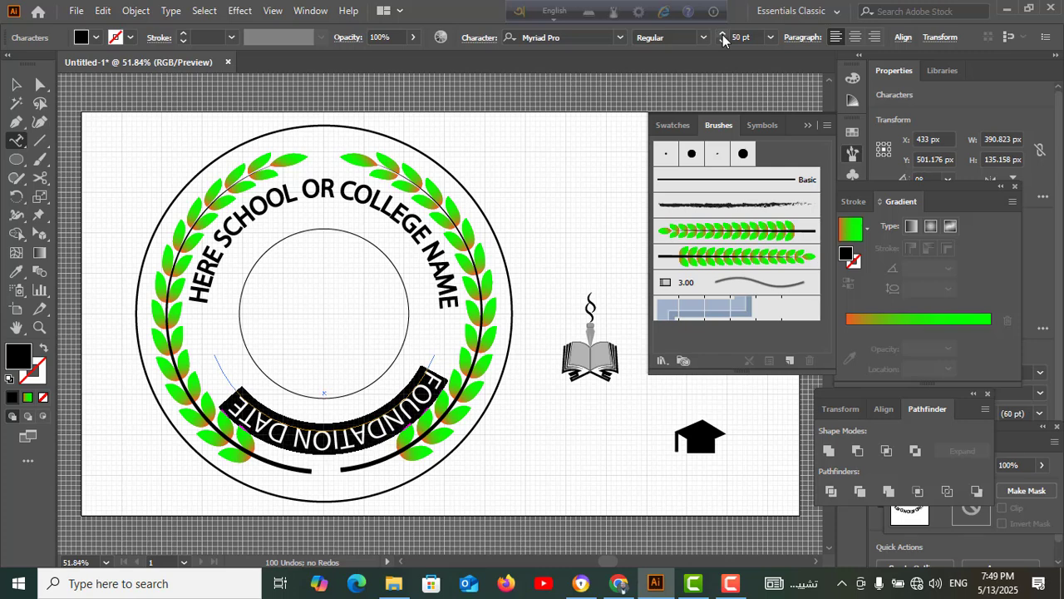
{"action": "left_click", "coordinate": [722, 38]}
{"action": "left_click", "coordinate": [723, 37]}
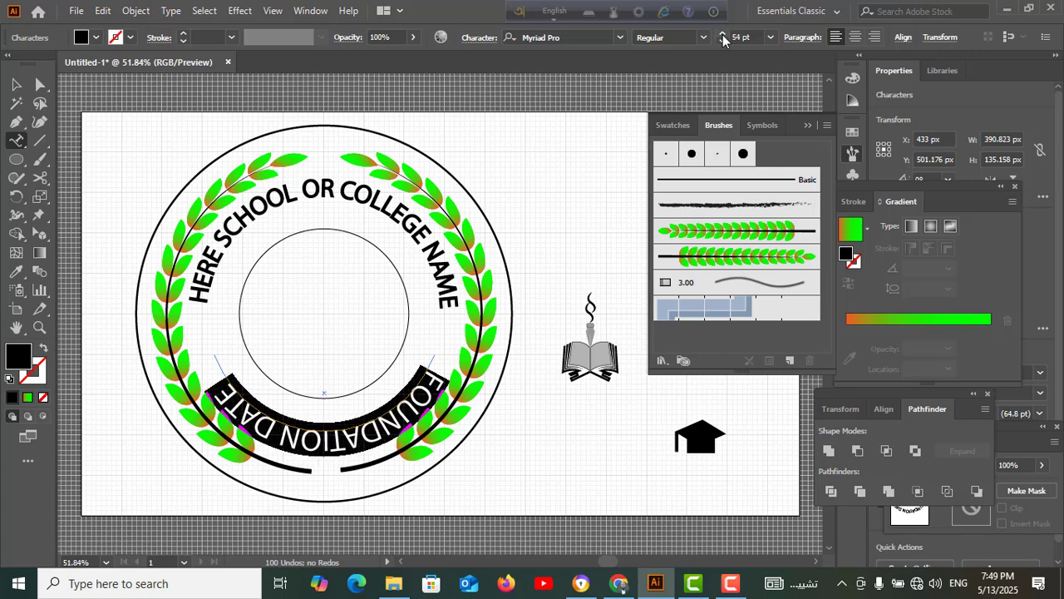
Step: Flip the "FOUNDATION DATE" text to the inner side of the lower arc so it reads left to right
{"action": "left_click", "coordinate": [16, 86]}
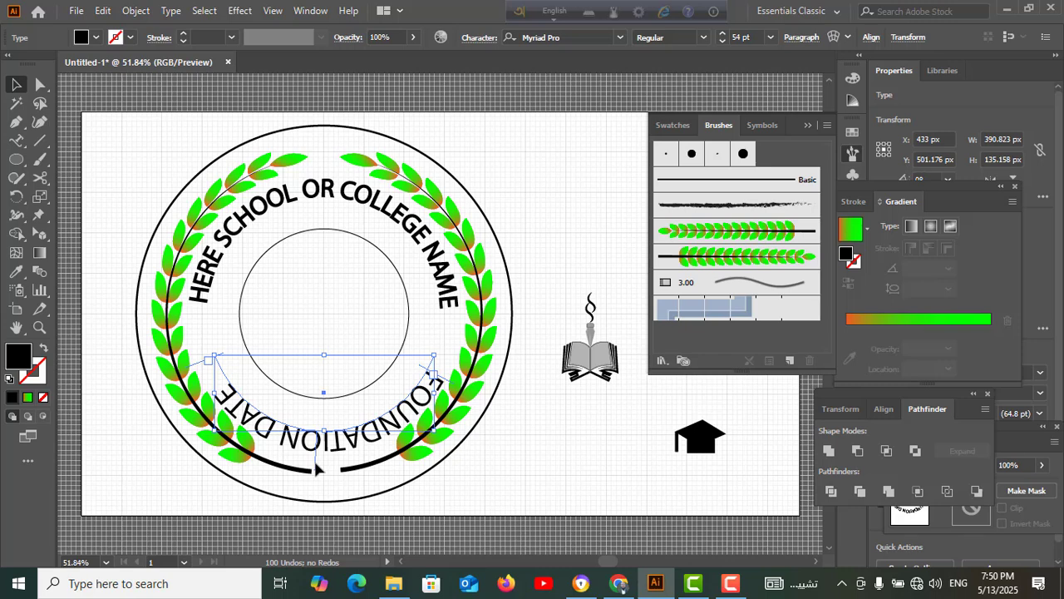
{"action": "left_click_drag", "start_coordinate": [315, 465], "coordinate": [376, 396]}
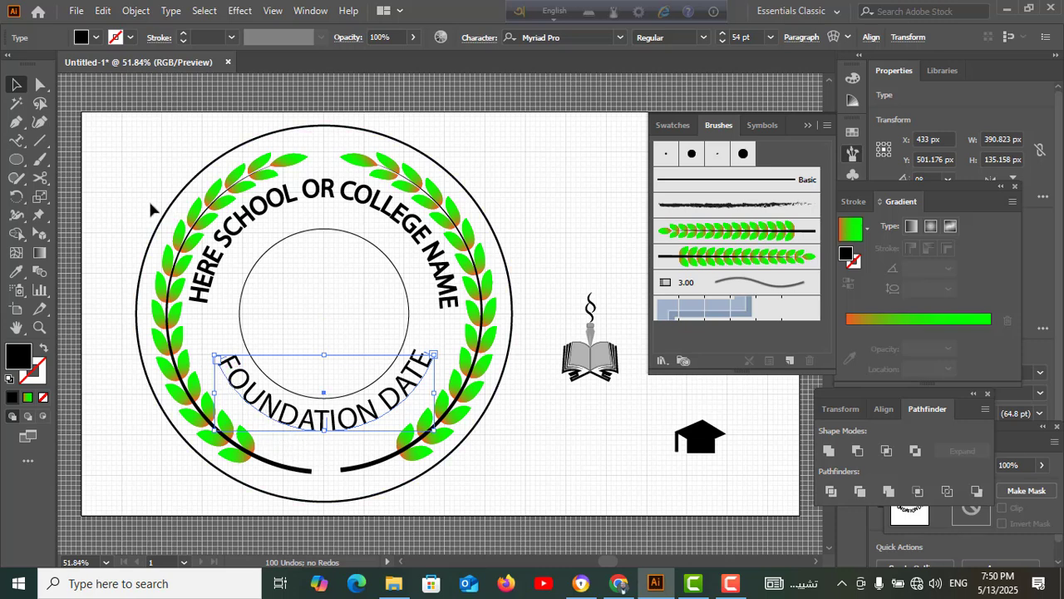
Step: Move the start of the "FOUNDATION DATE" text farther along the lower arc, away from the arc's left end
{"action": "key", "text": "ctrl"}
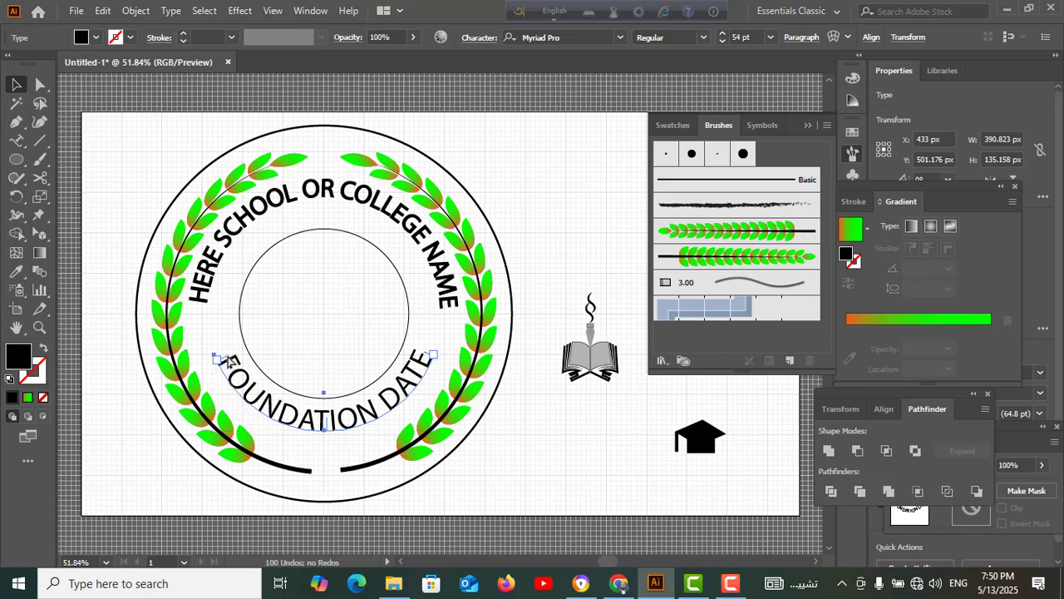
{"action": "key", "text": "ctrl"}
{"action": "left_click", "coordinate": [424, 353]}
{"action": "double_click", "coordinate": [240, 379]}
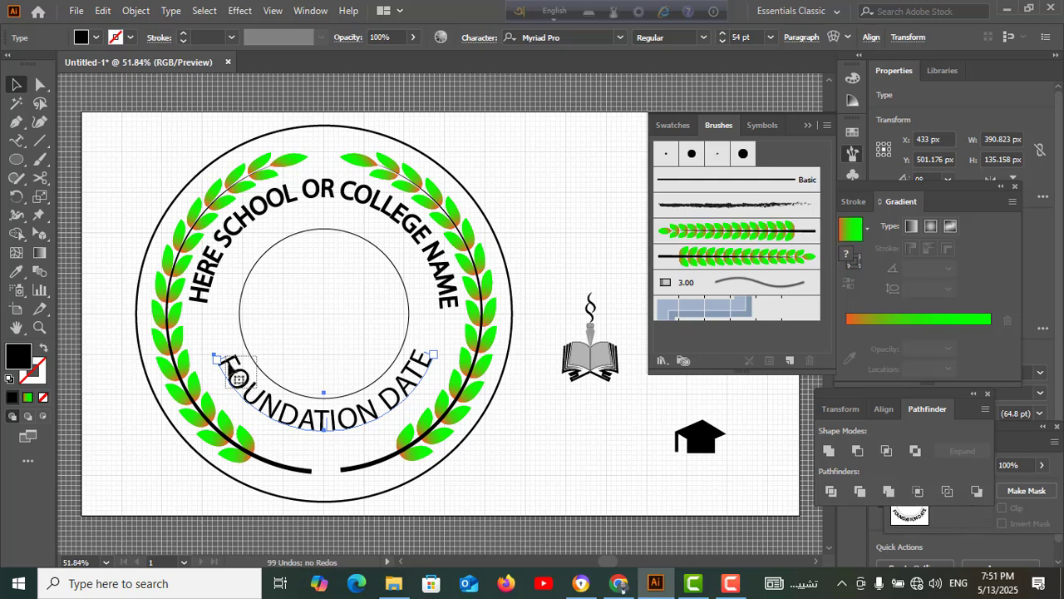
{"action": "left_click_drag", "start_coordinate": [257, 388], "coordinate": [225, 356]}
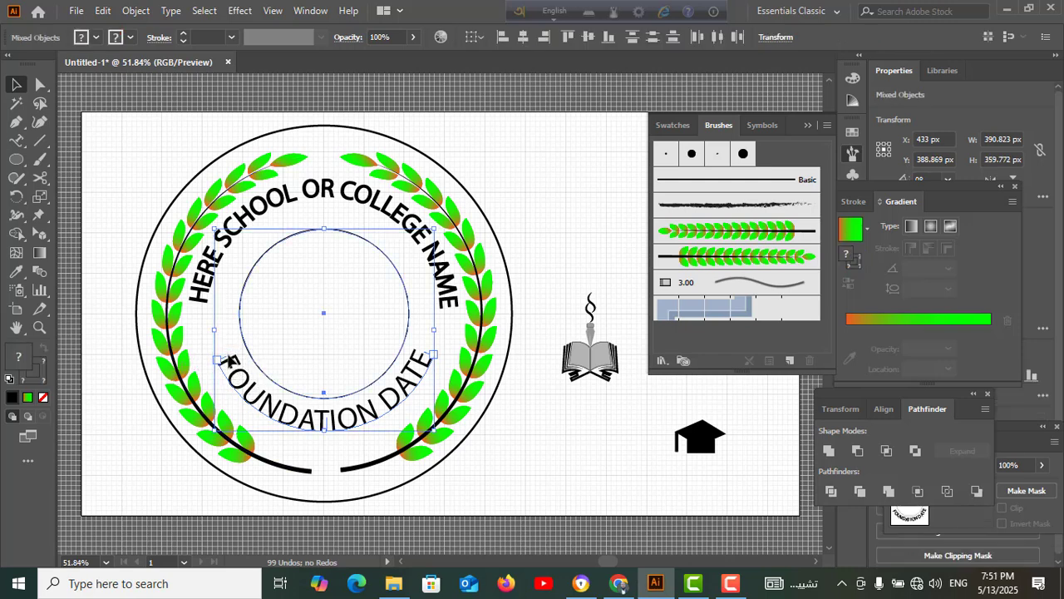
{"action": "left_click_drag", "start_coordinate": [226, 359], "coordinate": [241, 384]}
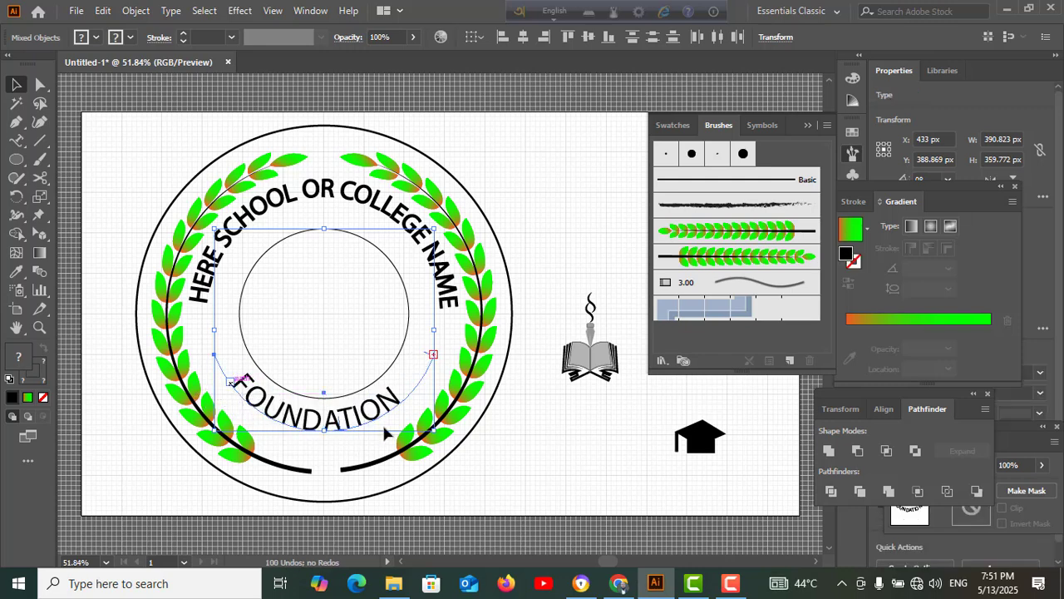
Step: Slide the start of the "FOUNDATION DATE" text back along the lower arc, close to the arc's left end
{"action": "left_click", "coordinate": [337, 433]}
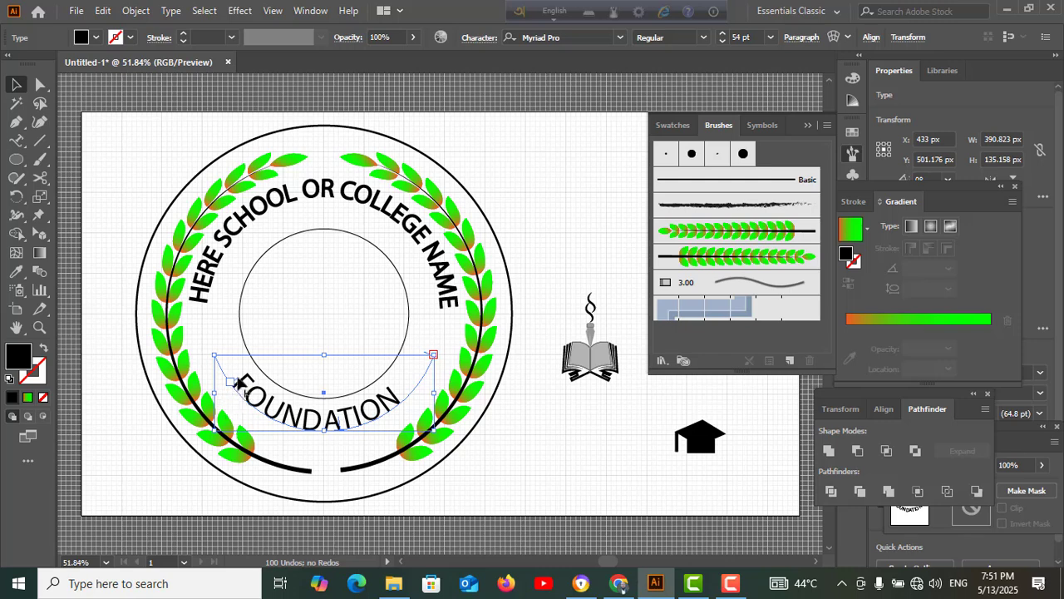
{"action": "left_click_drag", "start_coordinate": [239, 382], "coordinate": [215, 363]}
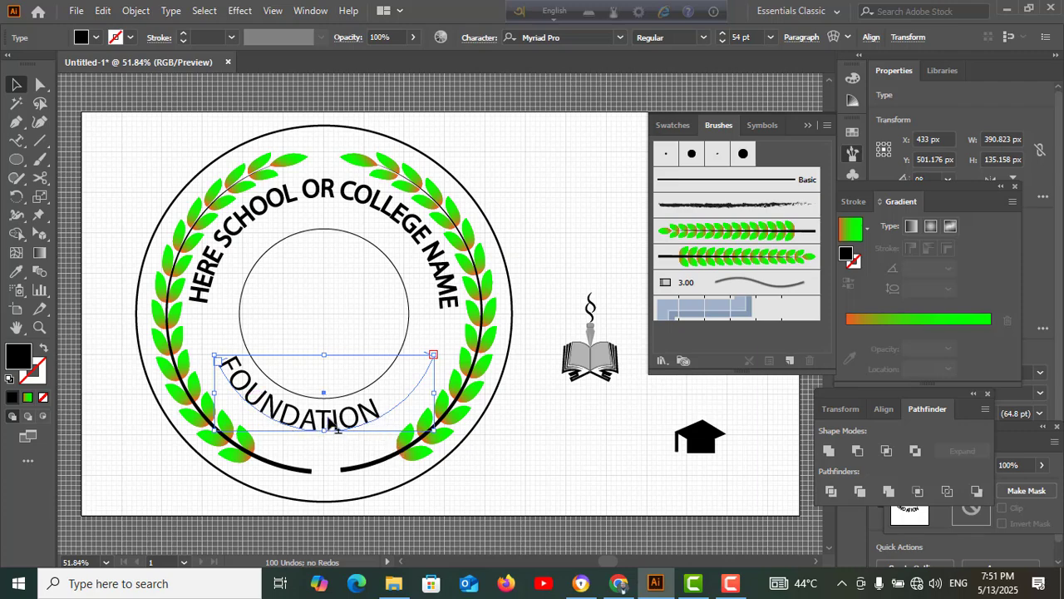
{"action": "left_click_drag", "start_coordinate": [337, 426], "coordinate": [360, 419]}
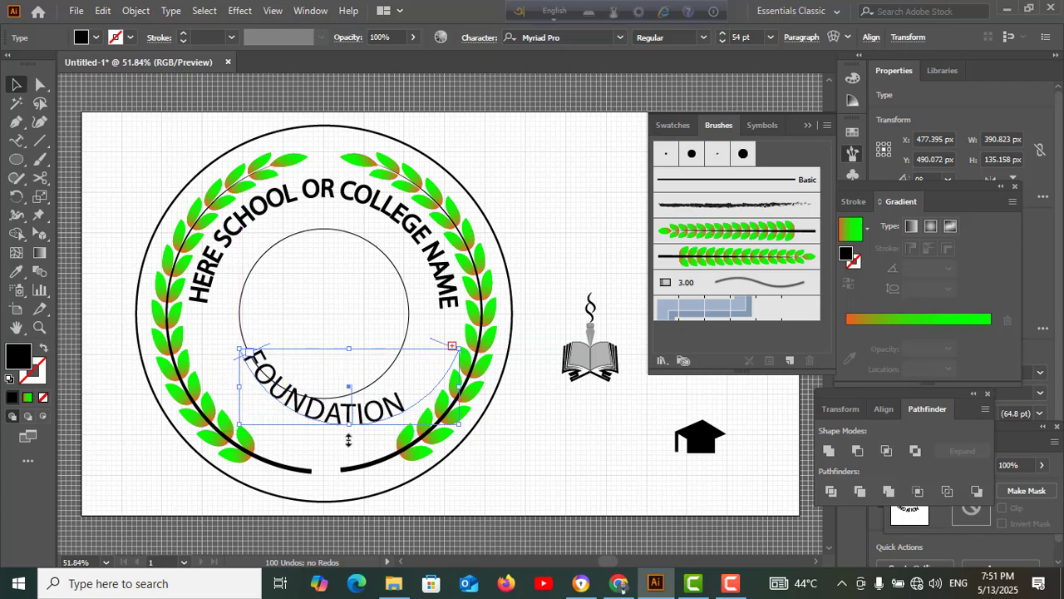
{"action": "key", "text": "ctrl+z"}
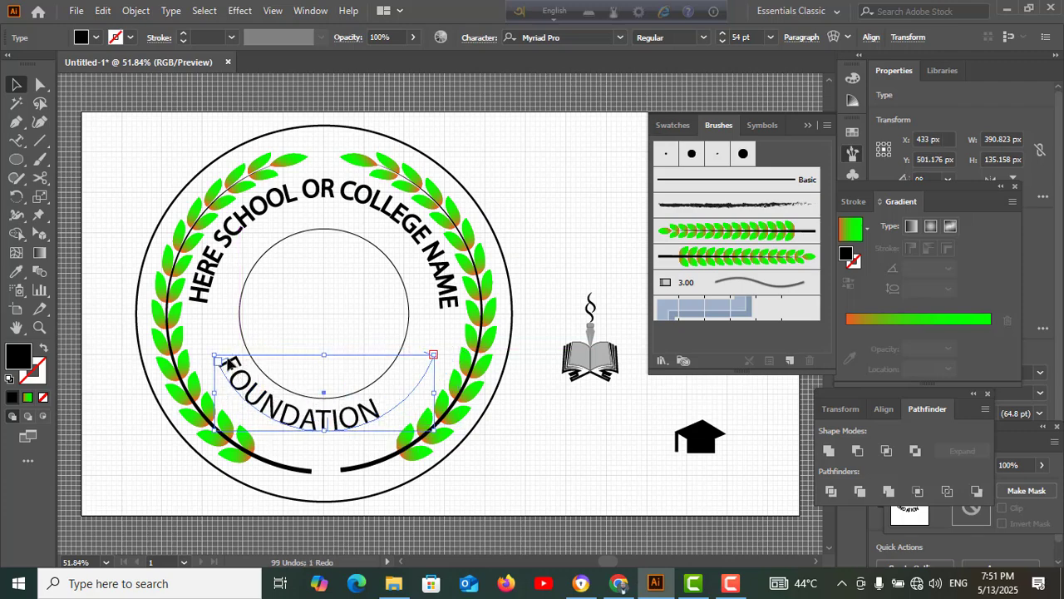
{"action": "left_click_drag", "start_coordinate": [226, 363], "coordinate": [282, 389]}
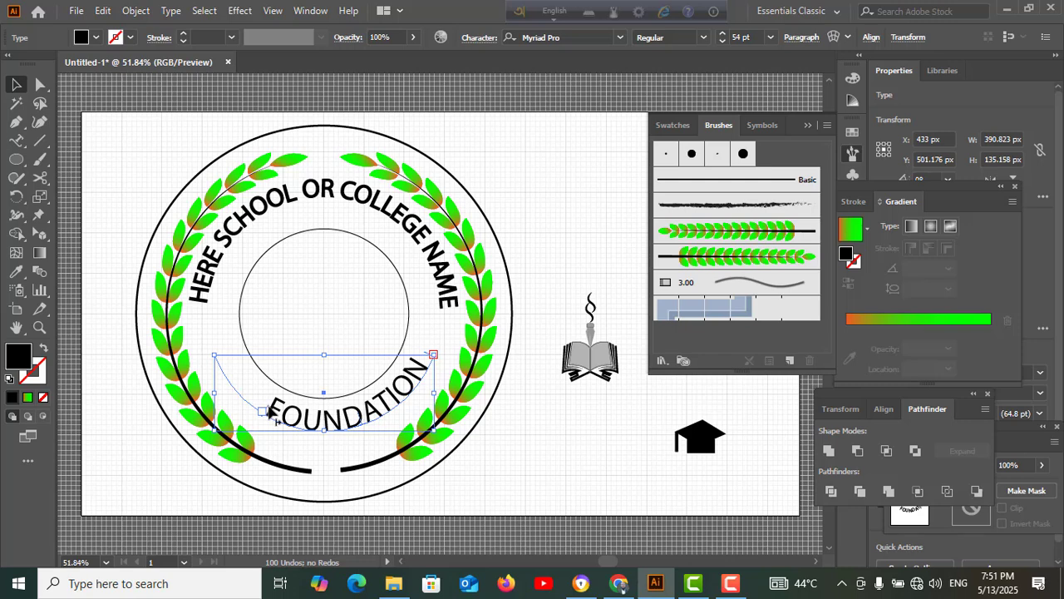
{"action": "left_click_drag", "start_coordinate": [268, 407], "coordinate": [219, 371]}
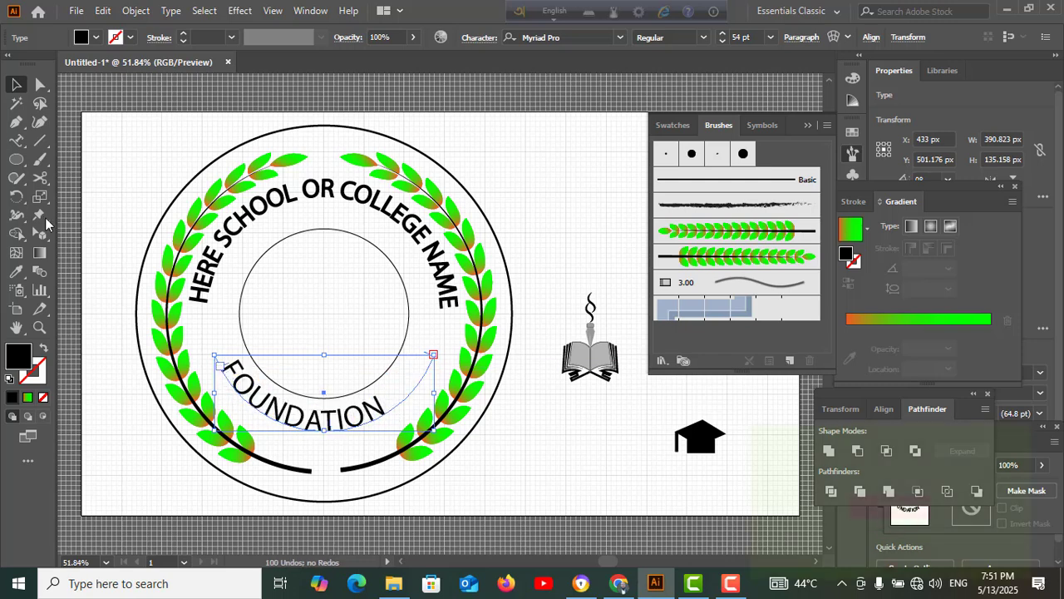
Step: Retype the word "DATE" after "FOUNDATION" in the lower arc text
{"action": "left_click", "coordinate": [16, 140]}
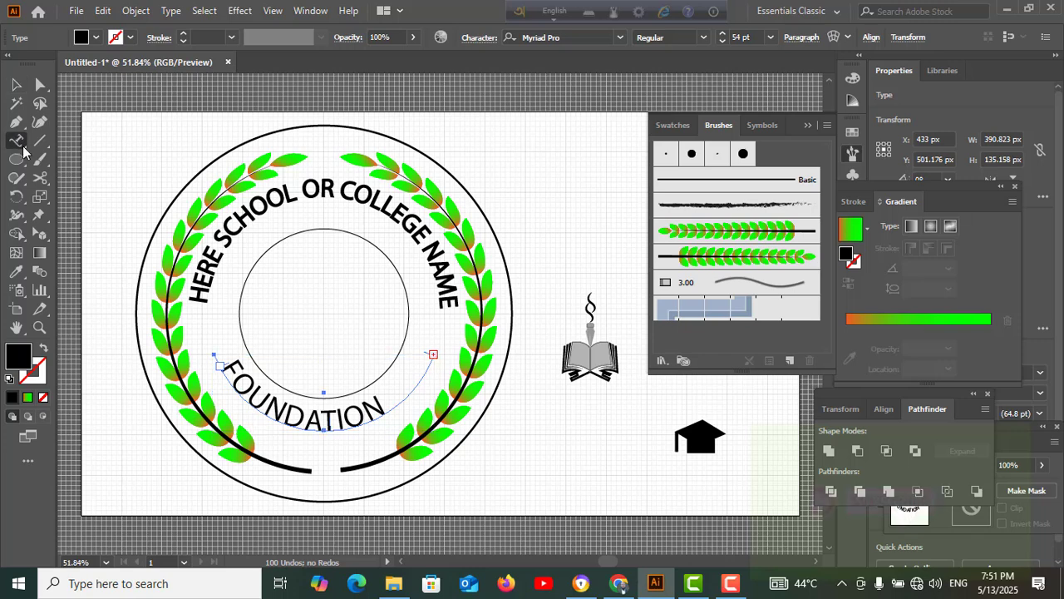
{"action": "left_click", "coordinate": [385, 406]}
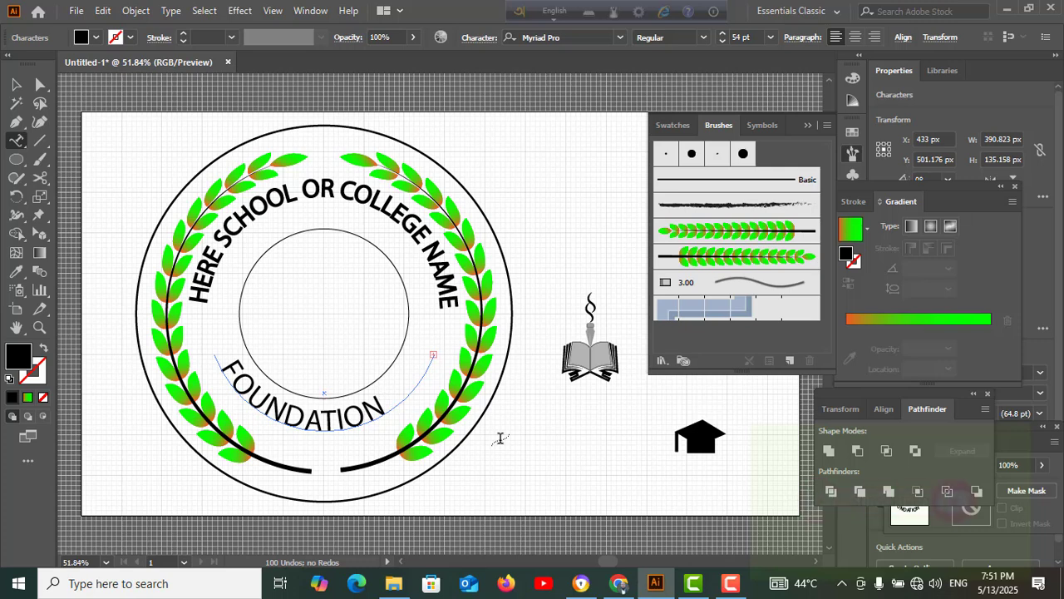
{"action": "type", "text": "DAT"}
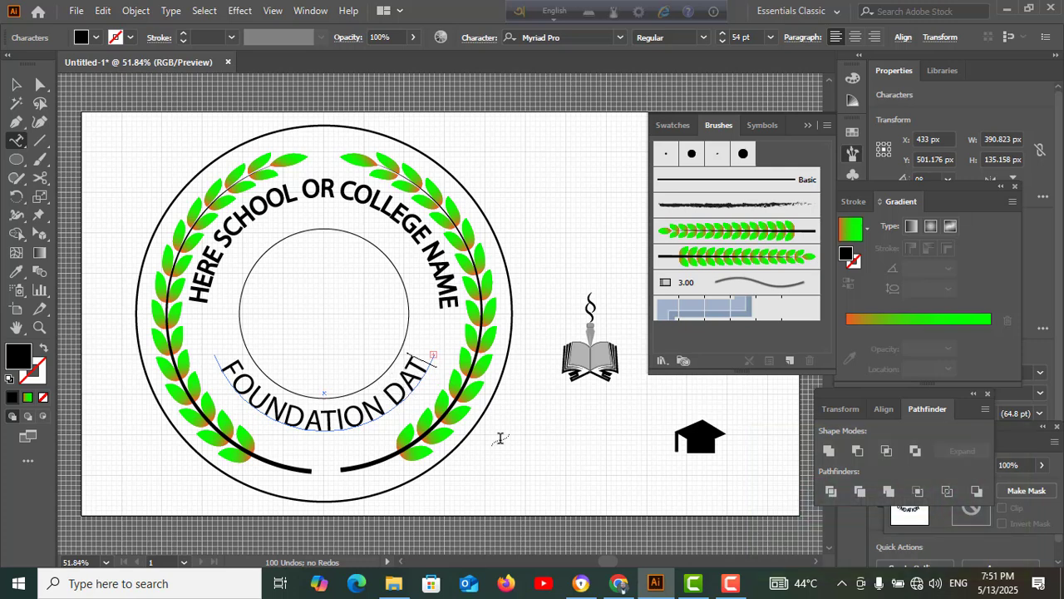
{"action": "key", "text": "BackSpace"}
{"action": "key", "text": "BackSpace"}
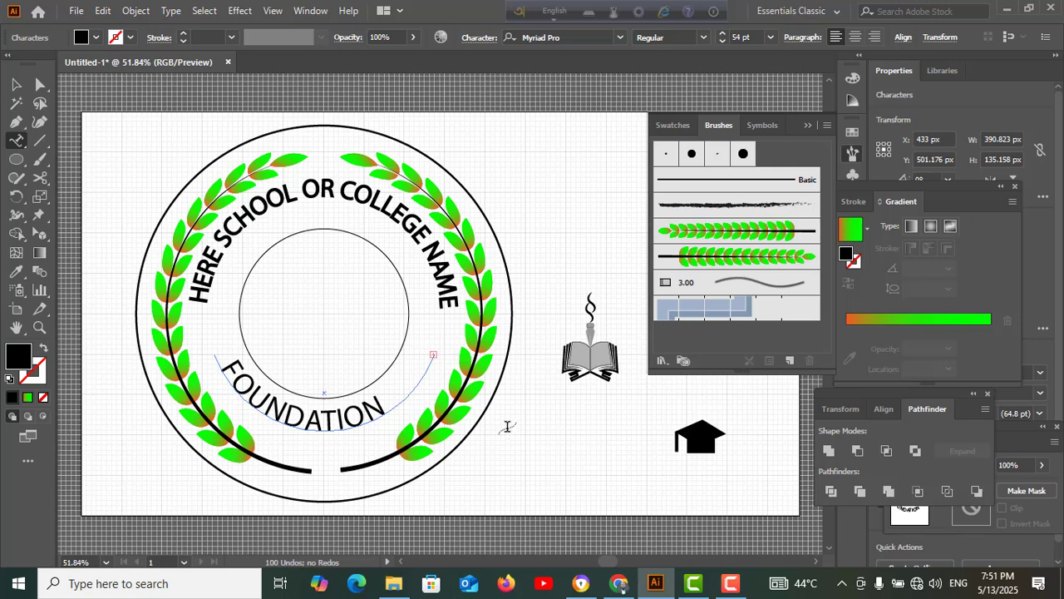
Step: Set the font size of the whole "FOUNDATION DATE" text to 52 pt
{"action": "key", "text": "ctrl+a"}
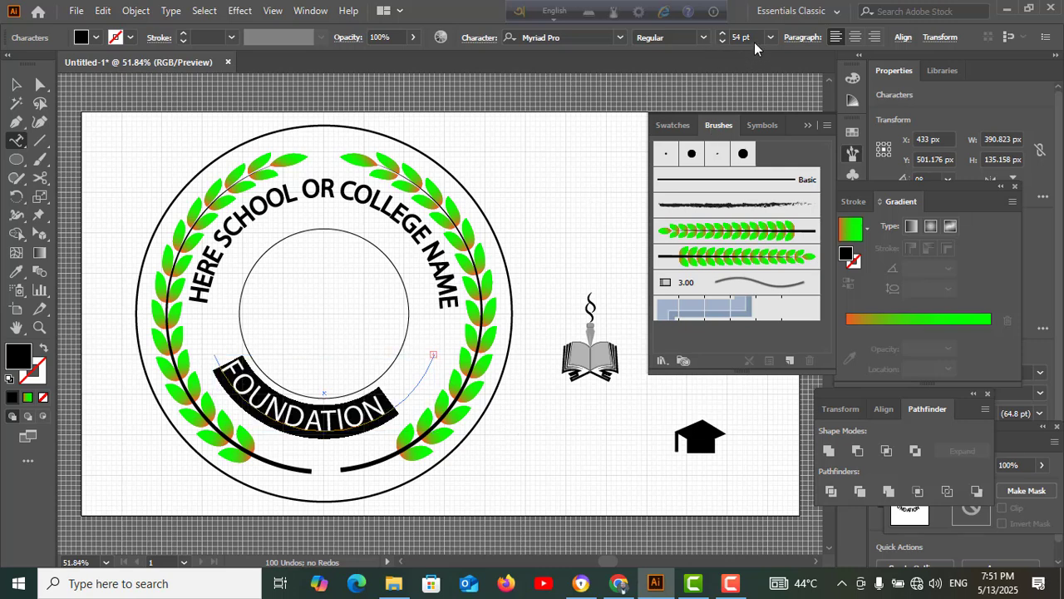
{"action": "left_click", "coordinate": [723, 42]}
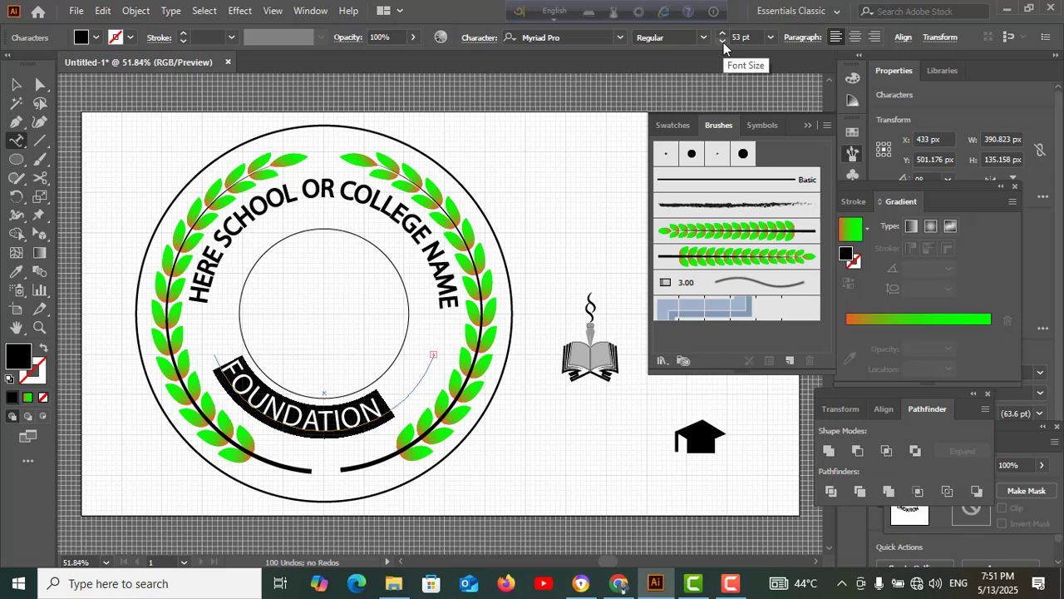
{"action": "left_click", "coordinate": [723, 42]}
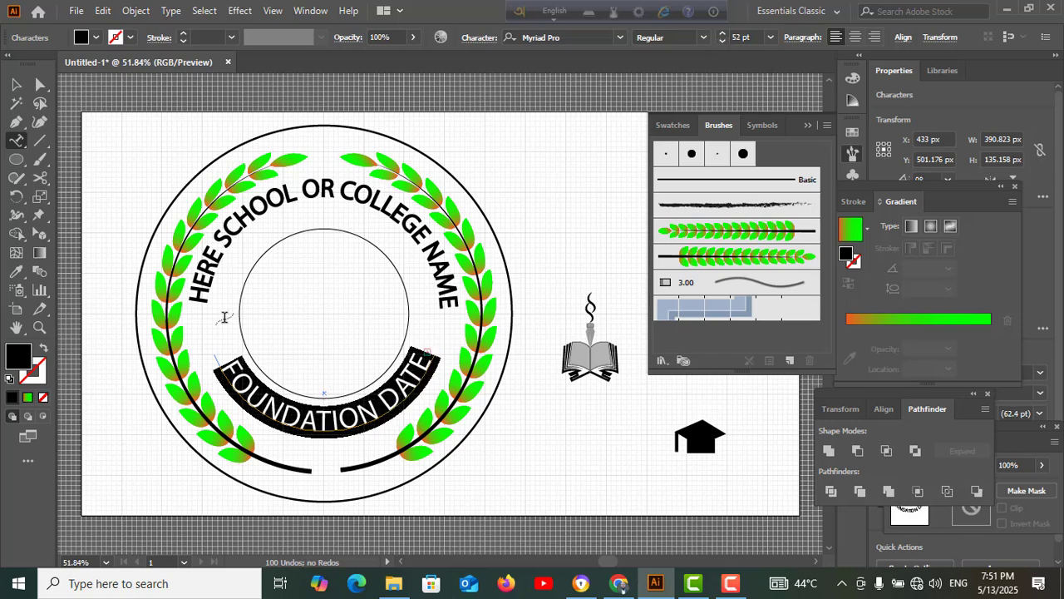
{"action": "left_click", "coordinate": [16, 85]}
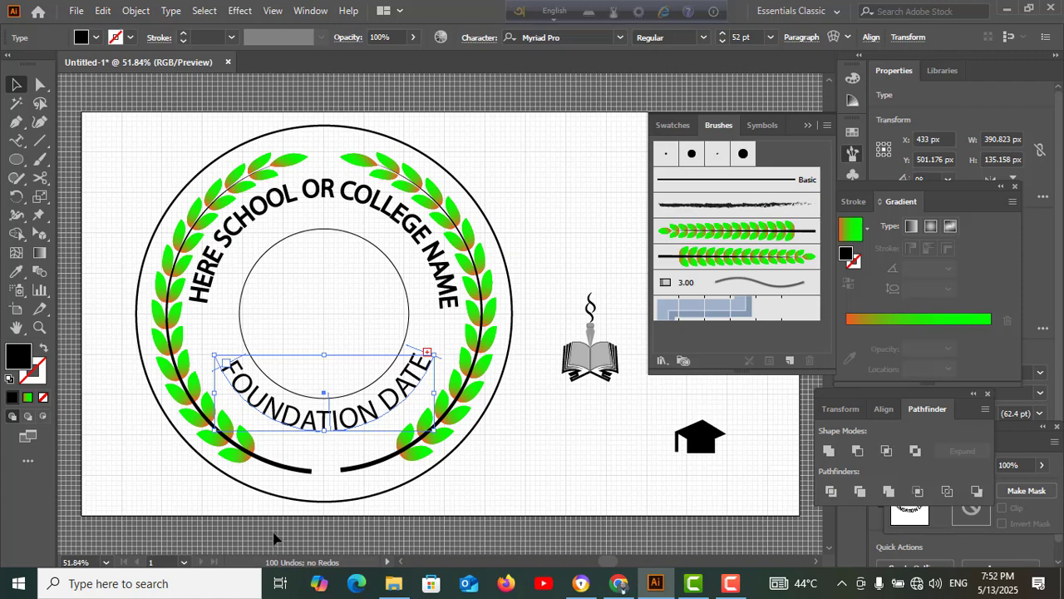
{"action": "key", "text": "Down"}
Step: Thicken all the "FOUNDATION DATE" characters with a 2 pt black stroke and deselect the text
{"action": "key", "text": "ctrl+a"}
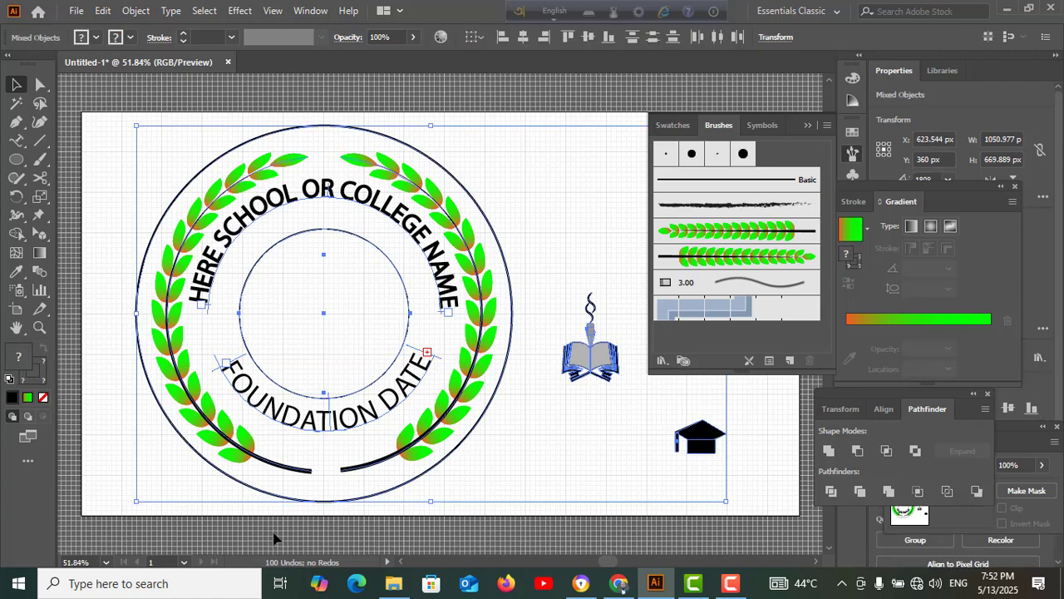
{"action": "left_click", "coordinate": [16, 140]}
{"action": "left_click", "coordinate": [314, 428]}
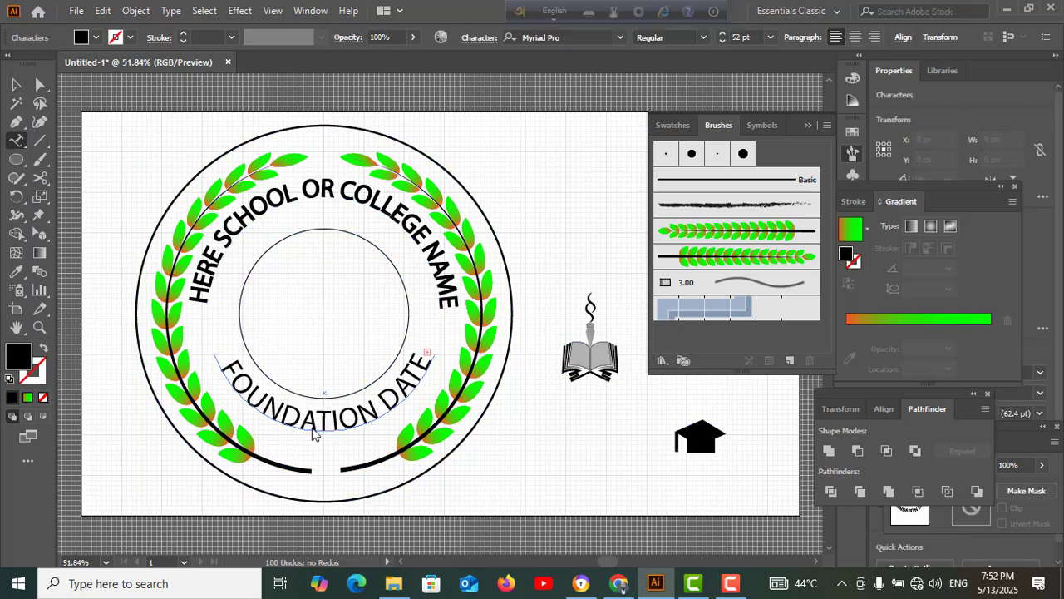
{"action": "key", "text": "ctrl+a"}
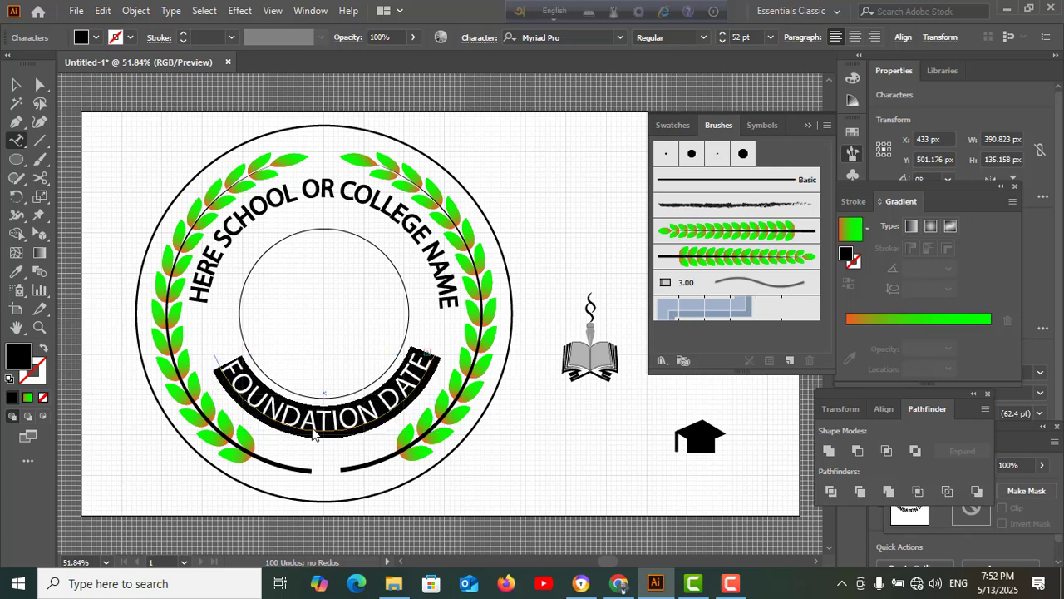
{"action": "left_click", "coordinate": [183, 34]}
{"action": "left_click", "coordinate": [183, 34]}
{"action": "left_click", "coordinate": [183, 34]}
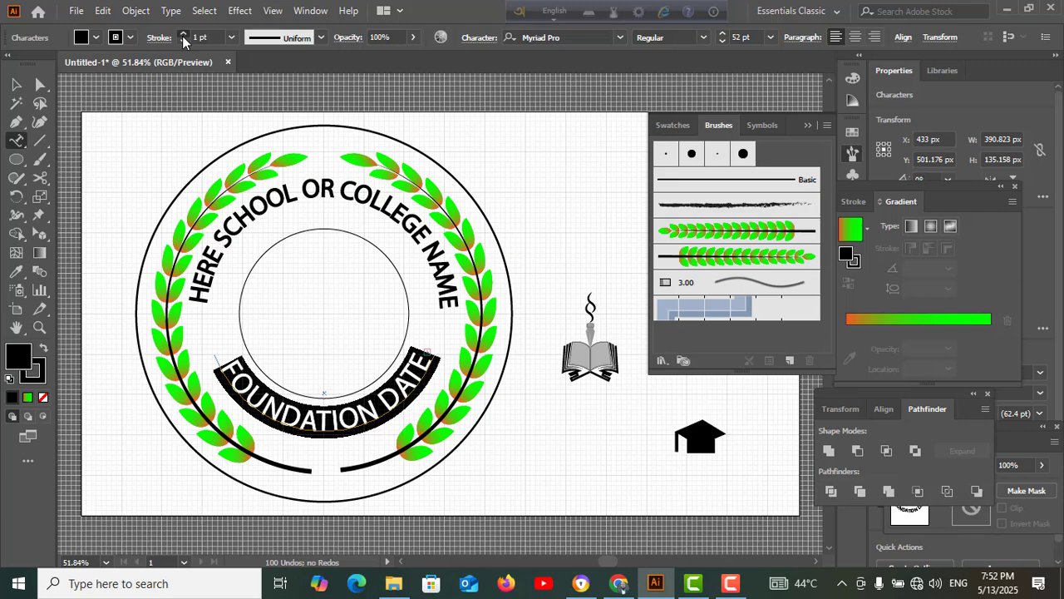
{"action": "left_click", "coordinate": [183, 34]}
{"action": "left_click", "coordinate": [17, 84]}
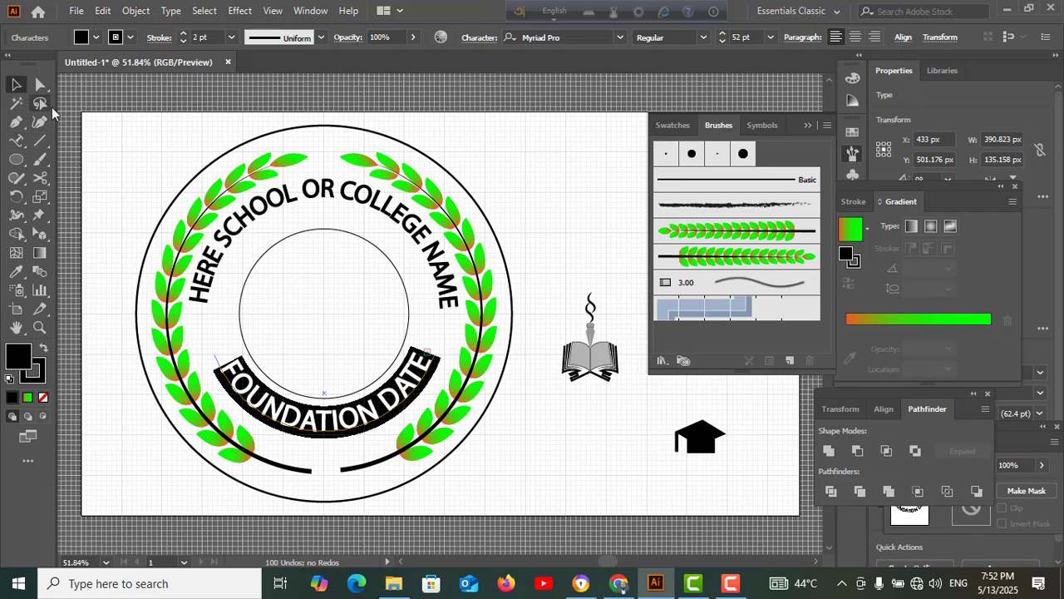
{"action": "left_click", "coordinate": [543, 419]}
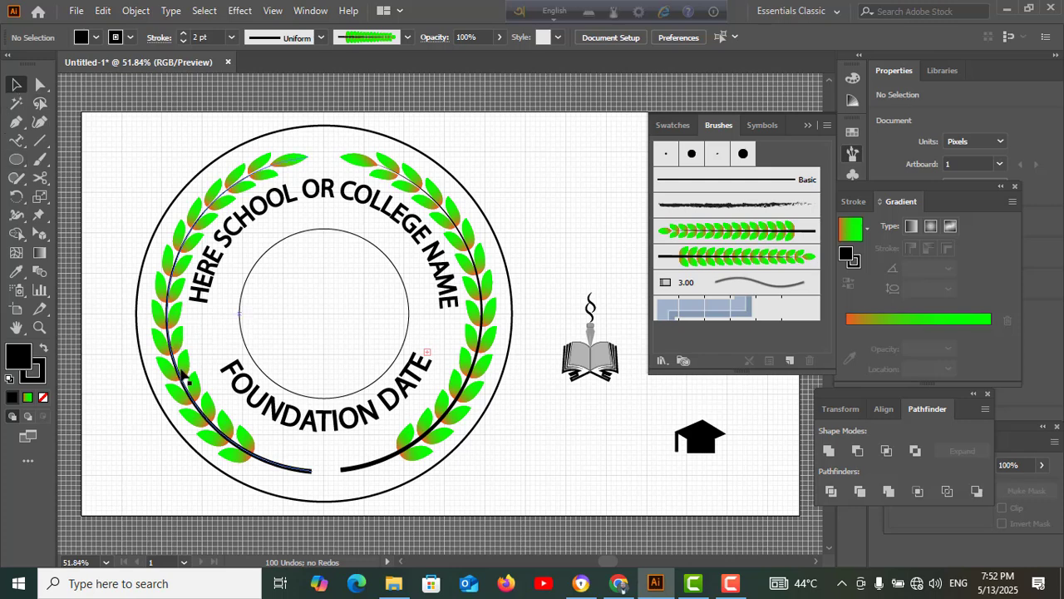
Step: Group both laurel branches, both arc texts, the outer circle and the inner circle into one object
{"action": "left_click", "coordinate": [183, 375]}
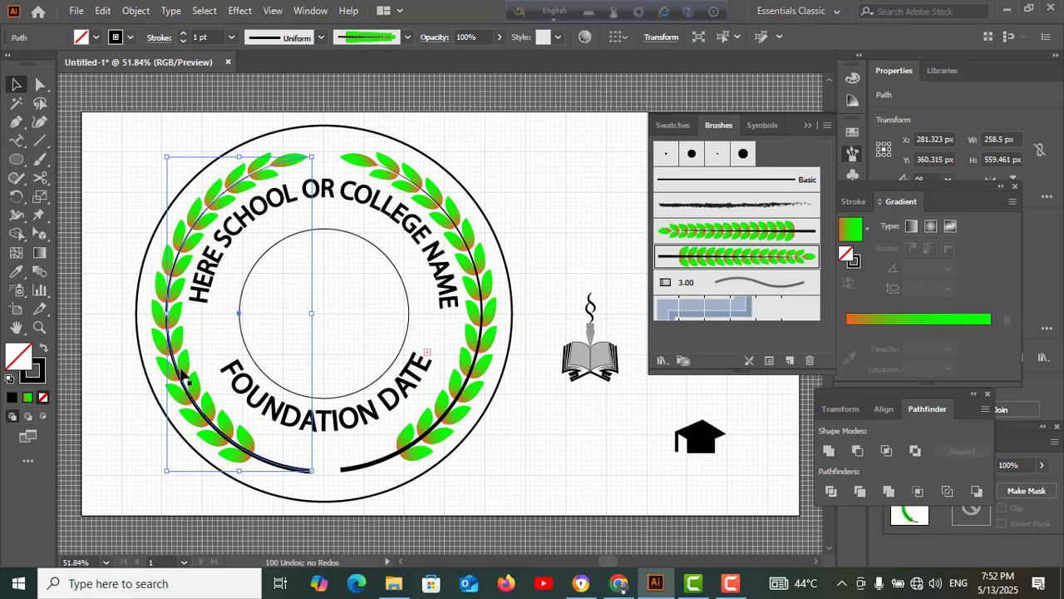
{"action": "left_click", "coordinate": [470, 395], "text": "shift"}
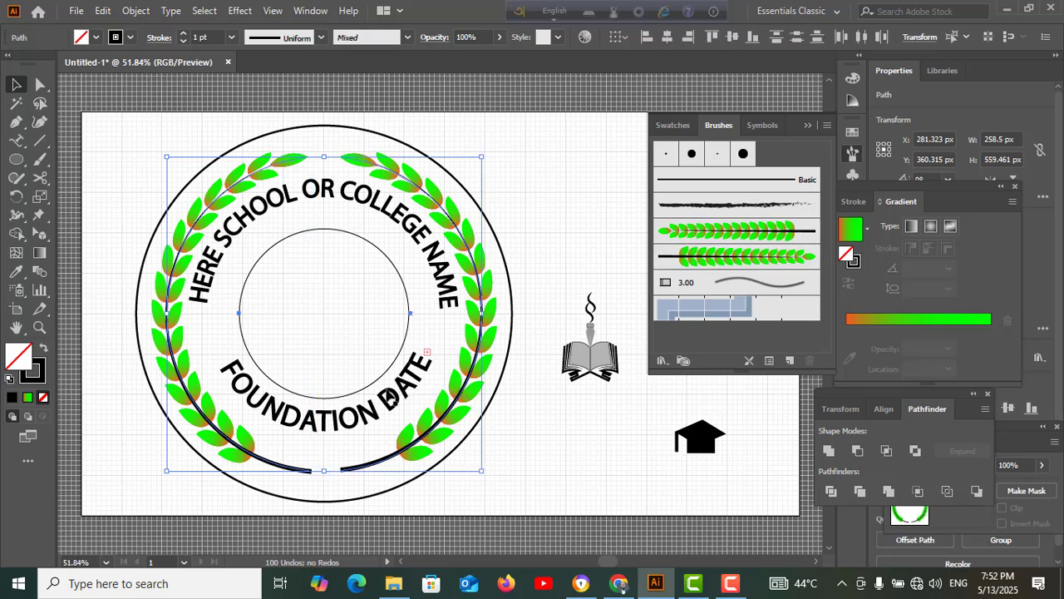
{"action": "left_click", "coordinate": [384, 407], "text": "shift"}
{"action": "left_click", "coordinate": [450, 297], "text": "shift"}
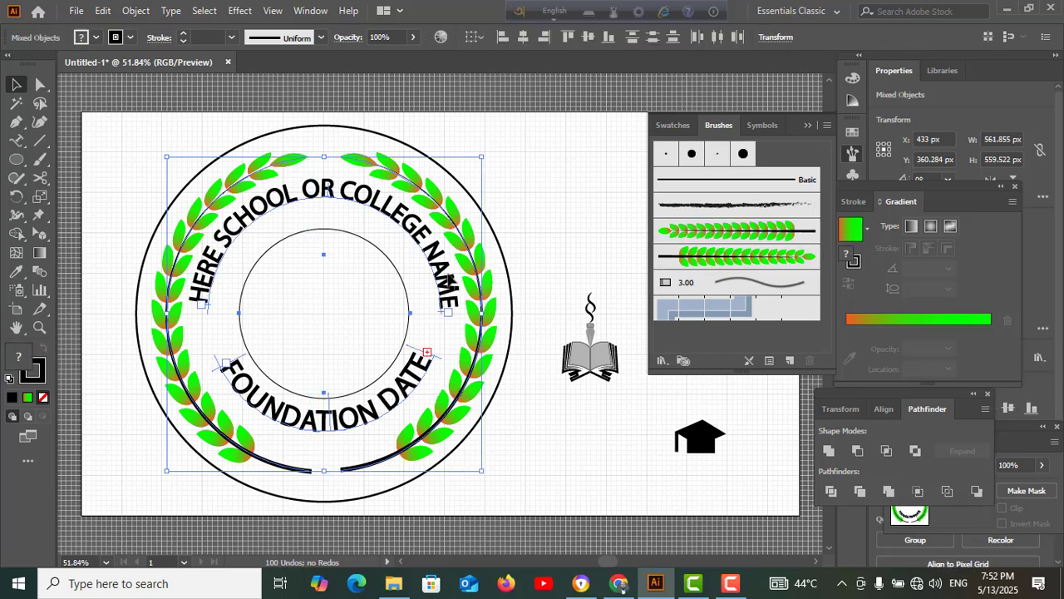
{"action": "left_click", "coordinate": [140, 347], "text": "shift"}
{"action": "left_click", "coordinate": [242, 341], "text": "shift"}
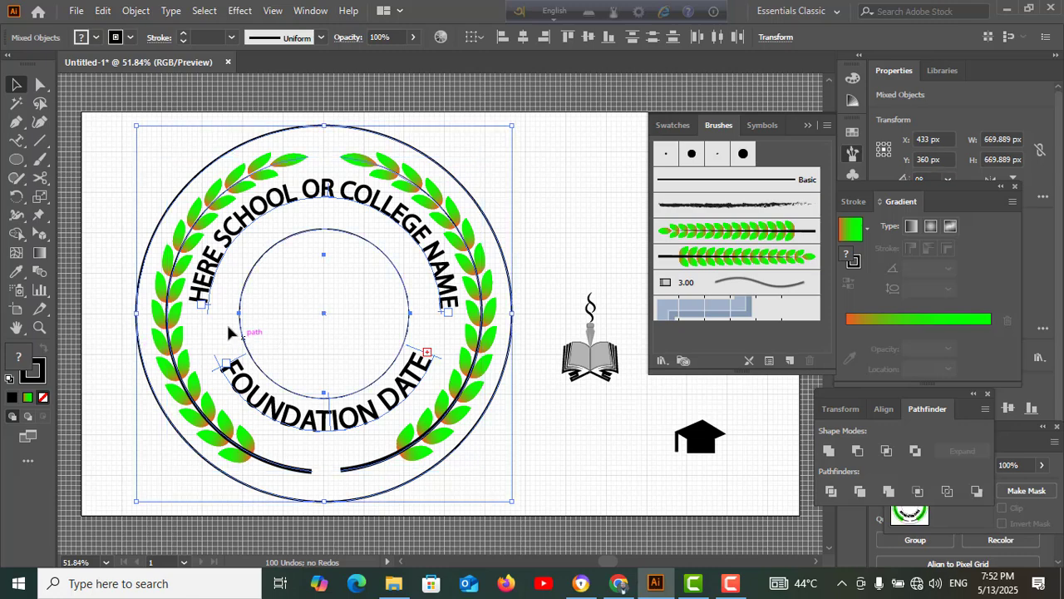
{"action": "right_click", "coordinate": [230, 329]}
{"action": "left_click", "coordinate": [267, 190]}
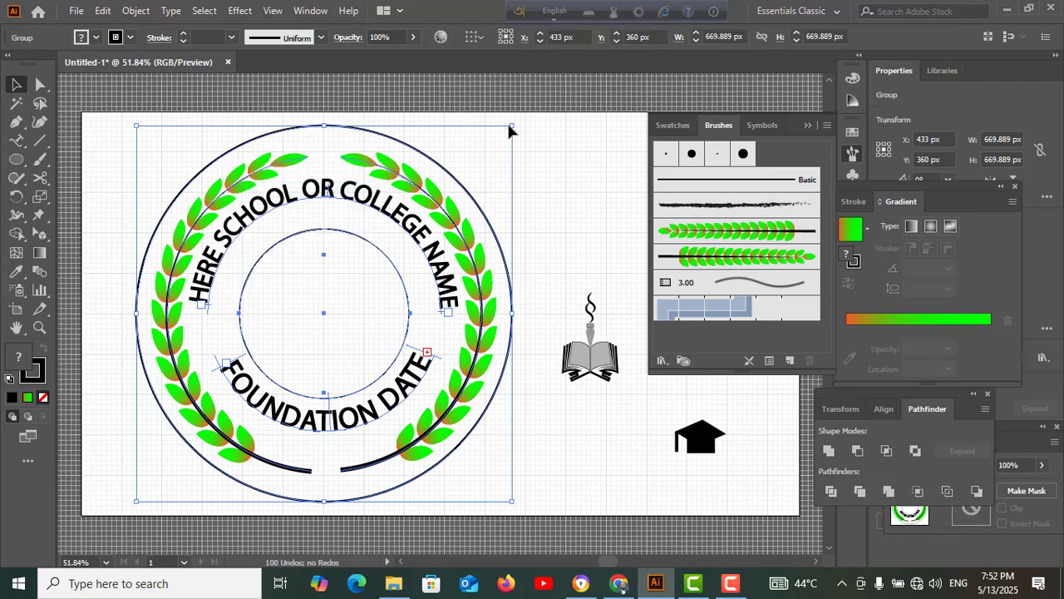
Step: Scale the logo group proportionally about its centre to about 542 px wide and move it straight up to about Y 295 px
{"action": "left_click_drag", "start_coordinate": [509, 125], "coordinate": [468, 200]}
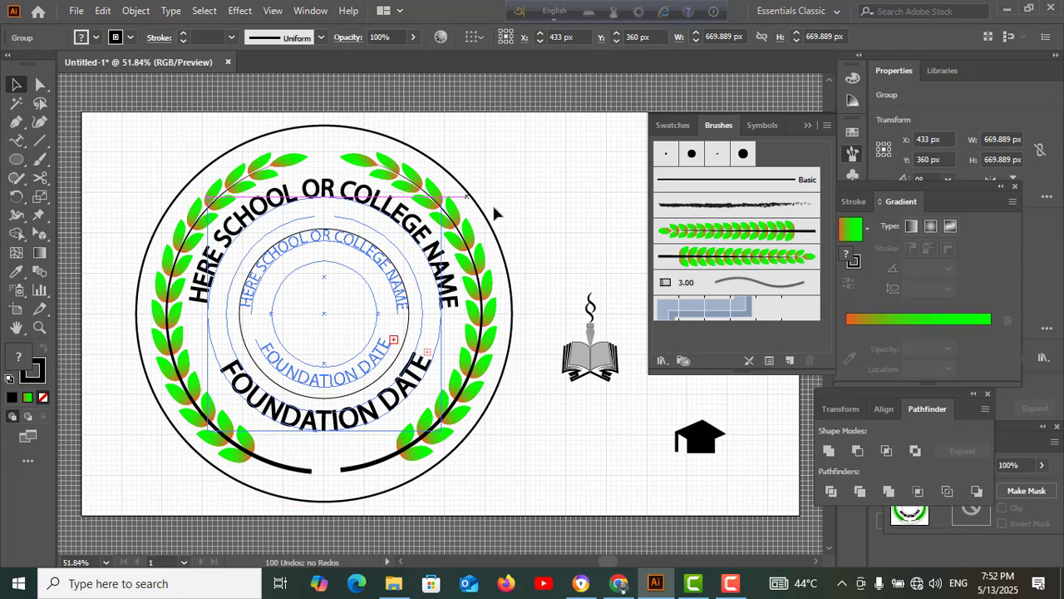
{"action": "left_click_drag", "start_coordinate": [526, 211], "coordinate": [527, 211]}
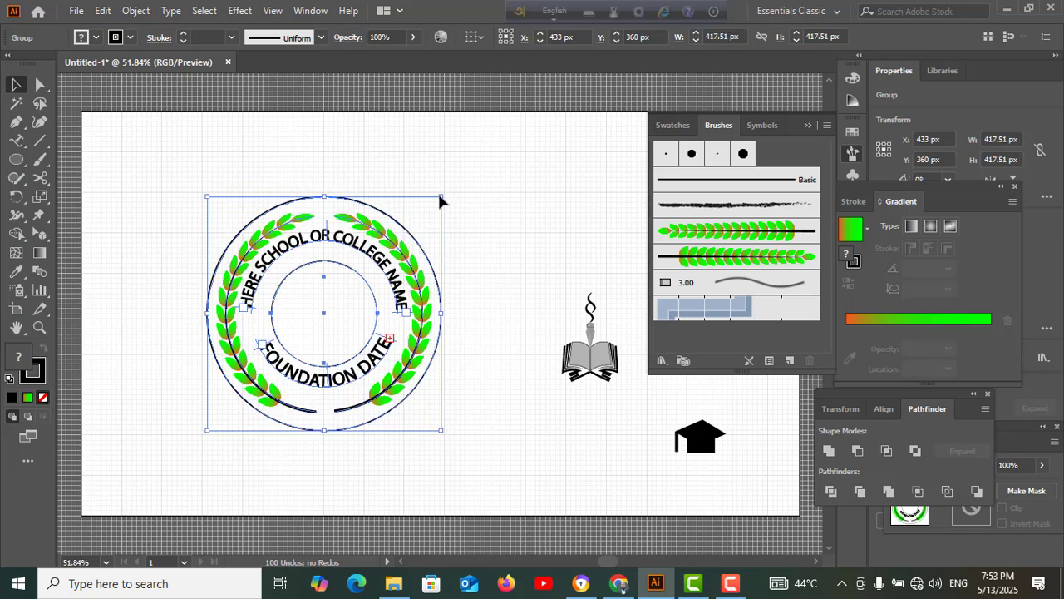
{"action": "left_click_drag", "start_coordinate": [440, 197], "coordinate": [477, 158]}
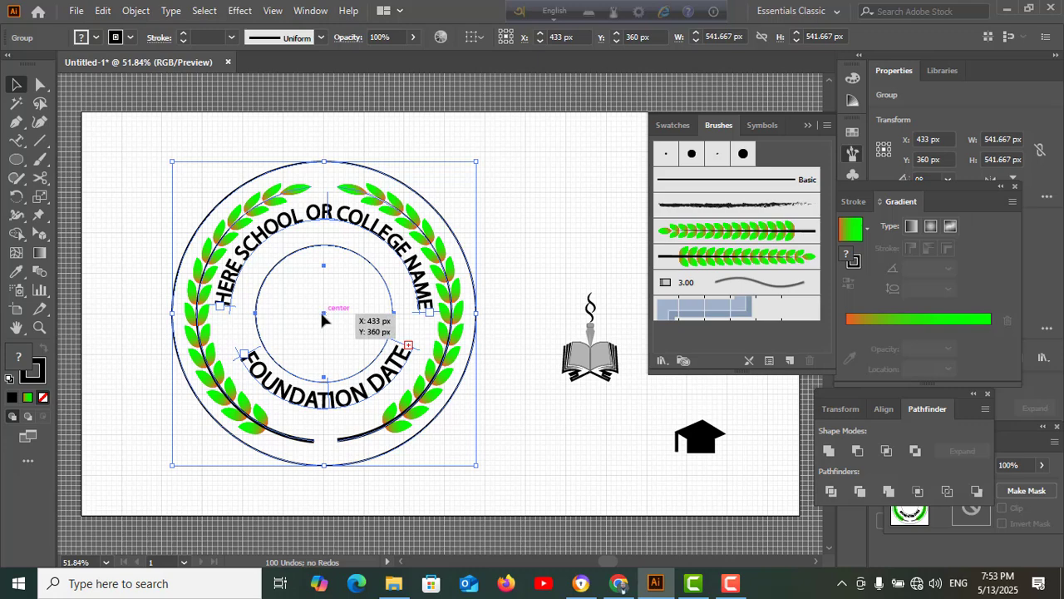
{"action": "left_click_drag", "start_coordinate": [323, 311], "coordinate": [325, 277]}
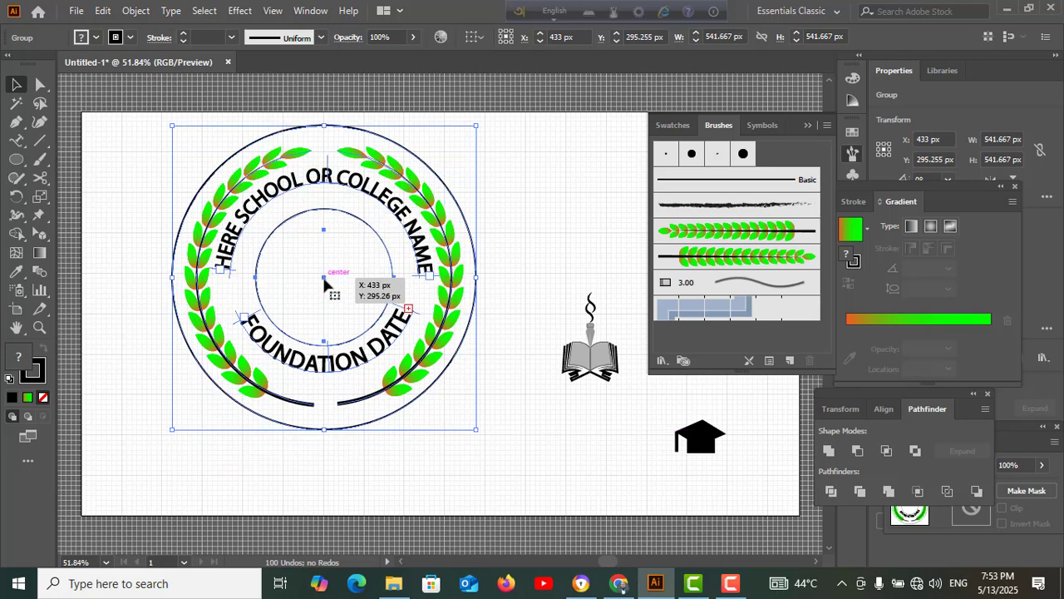
Step: Place the book-and-pen emblem inside the inner circle, centred horizontally, and the graduation cap, reduced to about 62 px wide, beneath it
{"action": "left_click_drag", "start_coordinate": [563, 309], "coordinate": [325, 285]}
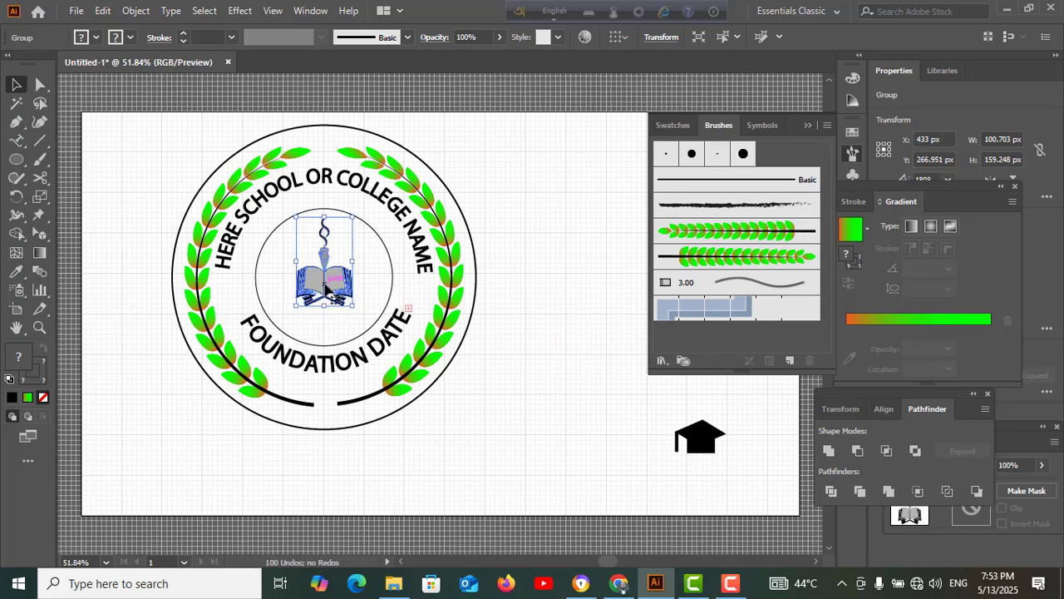
{"action": "left_click", "coordinate": [701, 441]}
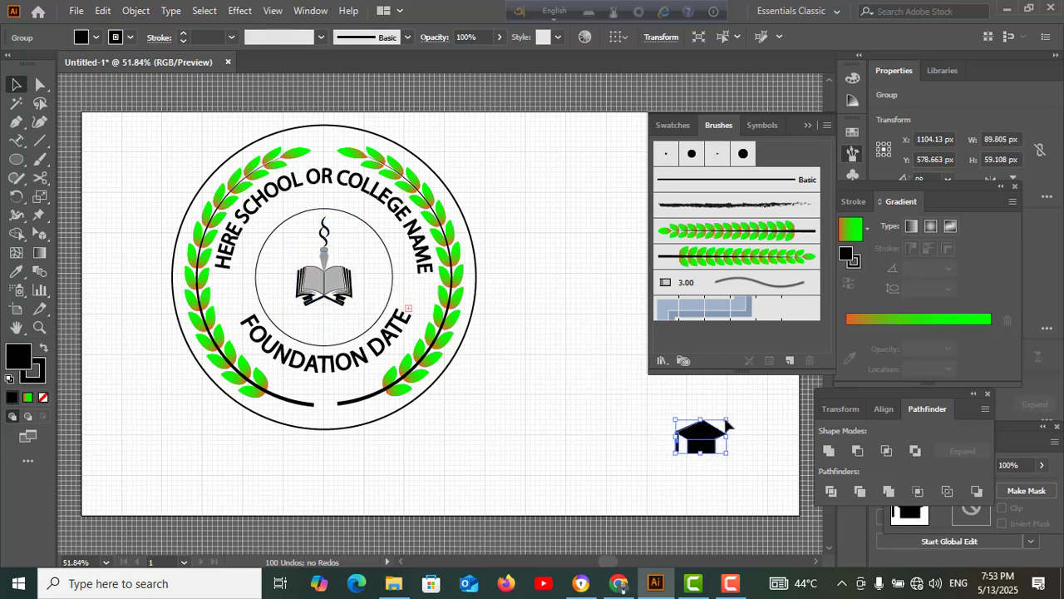
{"action": "left_click_drag", "start_coordinate": [726, 421], "coordinate": [326, 325]}
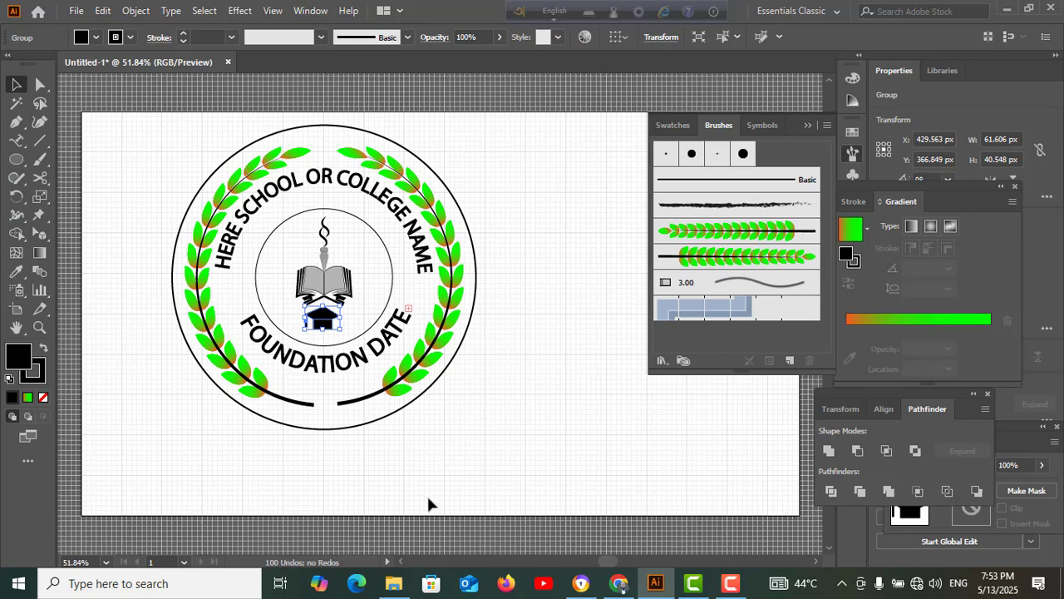
Step: Nudge the graduation cap up and slightly right so it sits centred close under the book, and deselect it
{"action": "key", "text": "Up"}
{"action": "key", "text": "Up"}
{"action": "key", "text": "Up"}
{"action": "key", "text": "Up"}
{"action": "key", "text": "Right"}
{"action": "key", "text": "Right"}
{"action": "key", "text": "Right"}
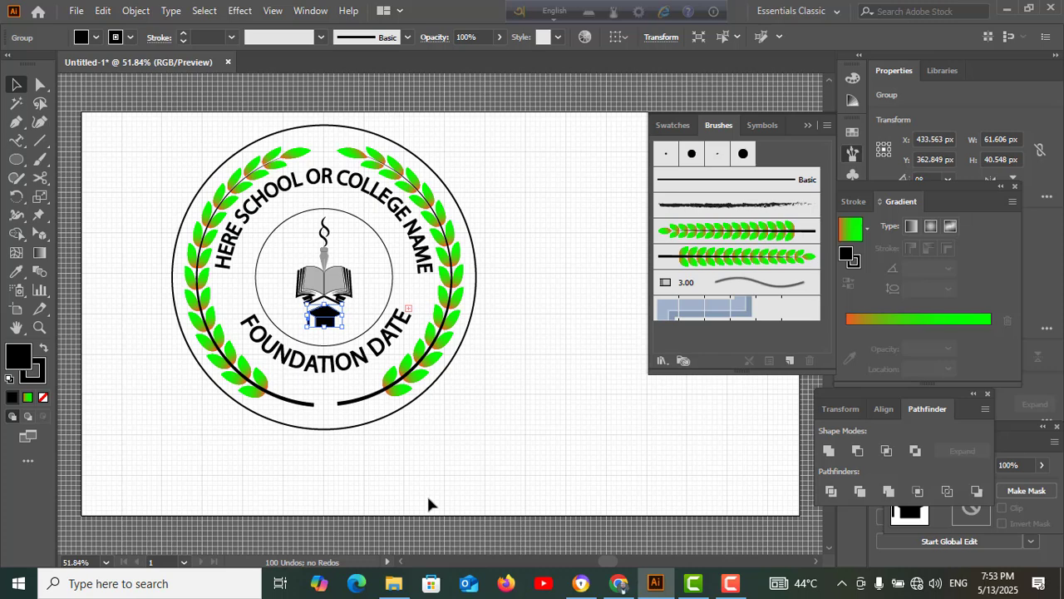
{"action": "key", "text": "Up"}
{"action": "key", "text": "Up"}
{"action": "key", "text": "Up"}
{"action": "left_click", "coordinate": [303, 433]}
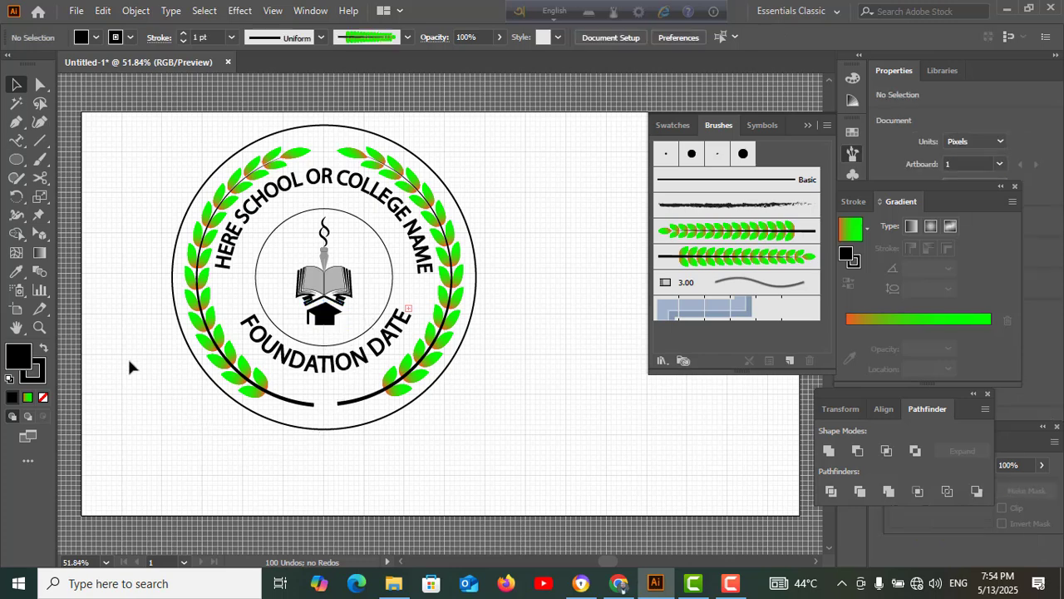
Step: Draw a rectangle about 638 px wide and 72 px high just below the outer circle and fill it with blue
{"action": "left_click", "coordinate": [16, 159]}
{"action": "left_click", "coordinate": [56, 160]}
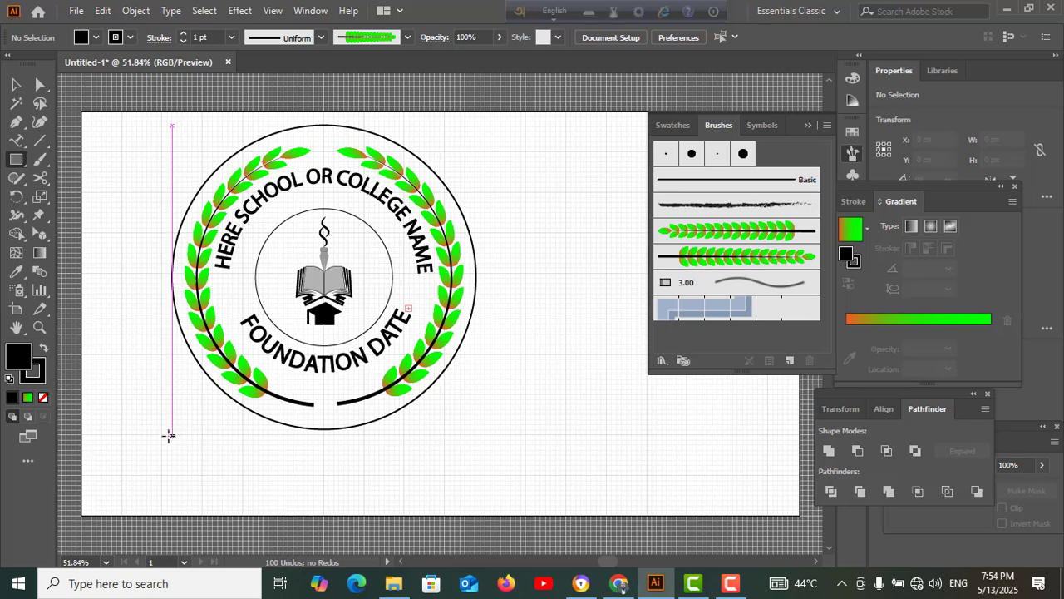
{"action": "left_click_drag", "start_coordinate": [164, 435], "coordinate": [521, 477]}
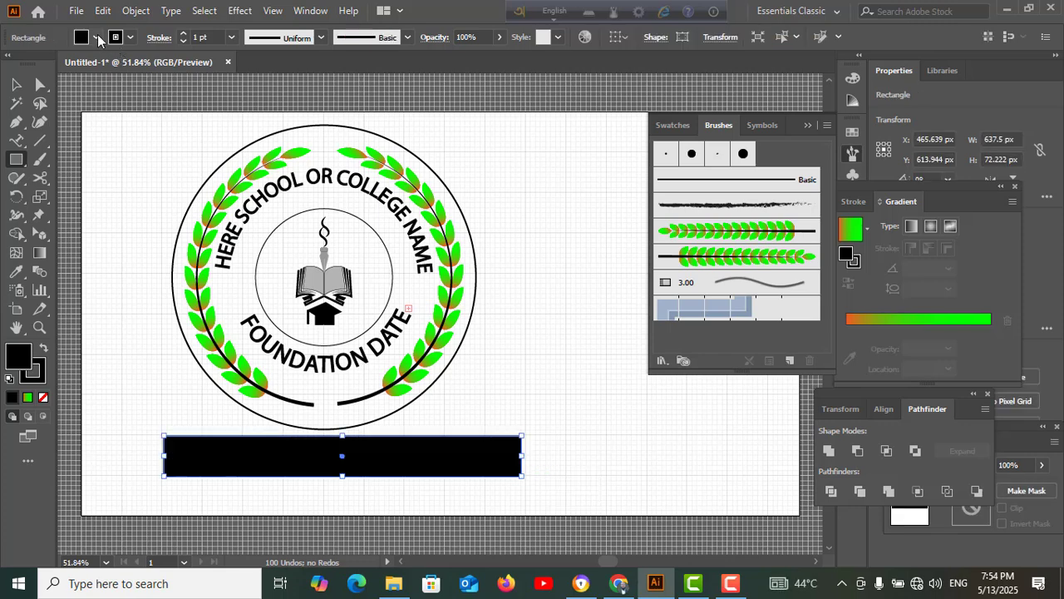
{"action": "left_click", "coordinate": [82, 38]}
{"action": "left_click", "coordinate": [98, 61]}
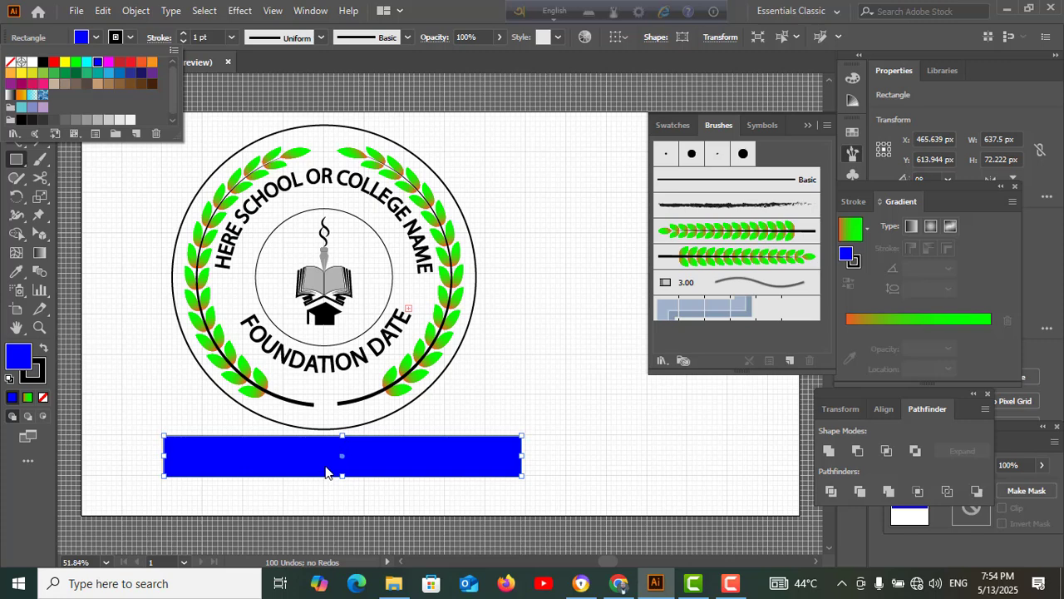
Step: Nudge the blue bar straight up to about Y 602 px so its upper edge touches the outer circle's lowest point
{"action": "left_click_drag", "start_coordinate": [325, 471], "coordinate": [326, 472]}
{"action": "key", "text": "Up"}
{"action": "key", "text": "Up"}
{"action": "key", "text": "Up"}
{"action": "key", "text": "Up"}
{"action": "key", "text": "Up"}
{"action": "key", "text": "Up"}
{"action": "key", "text": "Up"}
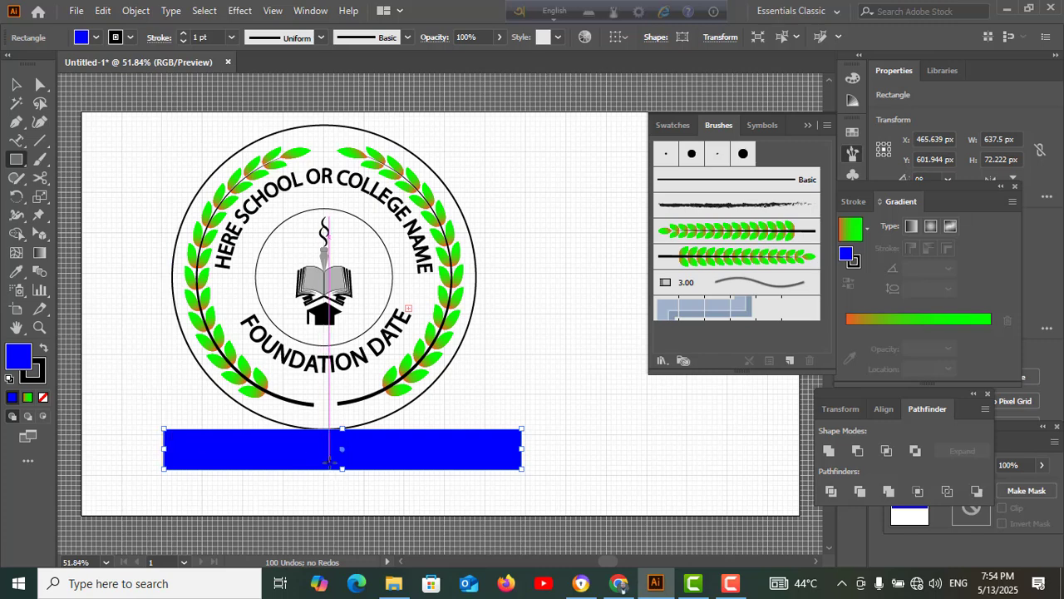
Step: Duplicate the blue bar and place the copy, shortened to about 207 px wide, slightly higher over the bar's left end
{"action": "left_click", "coordinate": [16, 86]}
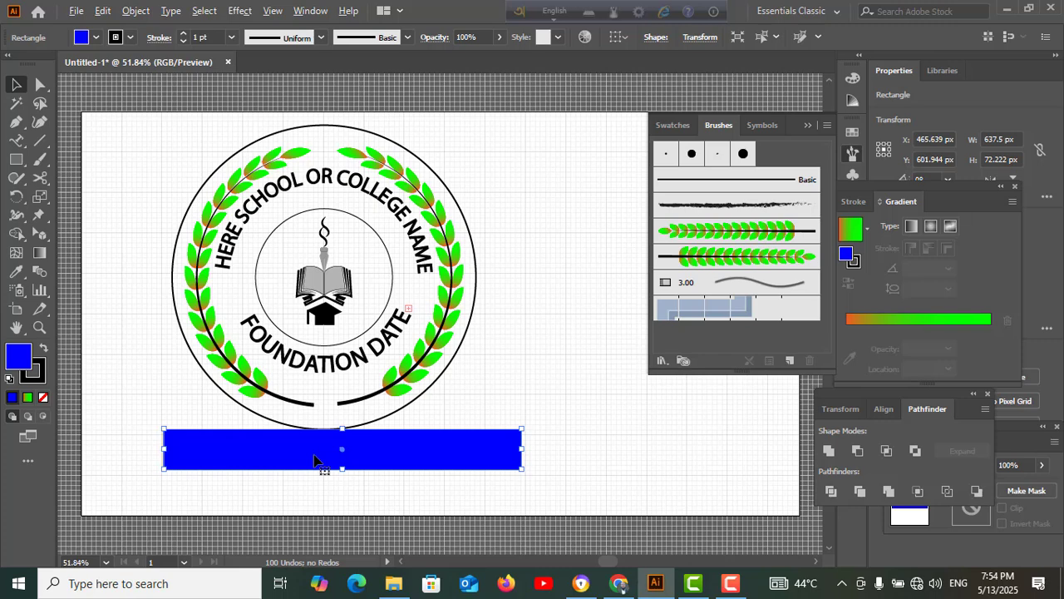
{"action": "left_click_drag", "start_coordinate": [328, 466], "coordinate": [325, 497]}
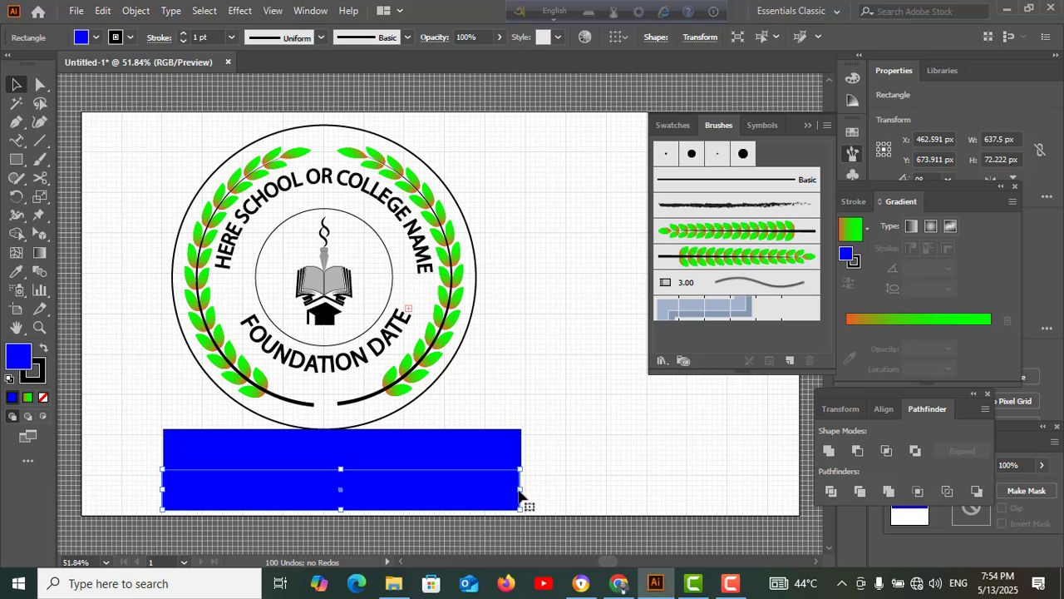
{"action": "left_click_drag", "start_coordinate": [521, 495], "coordinate": [155, 443]}
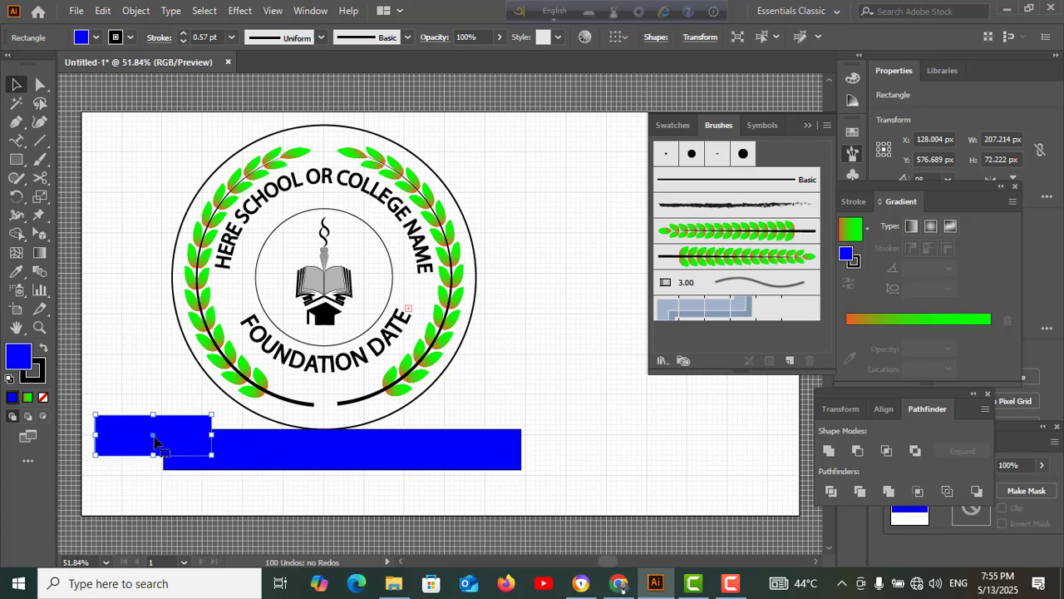
Step: Fill the short ribbon end rectangle with light blue
{"action": "left_click", "coordinate": [80, 39]}
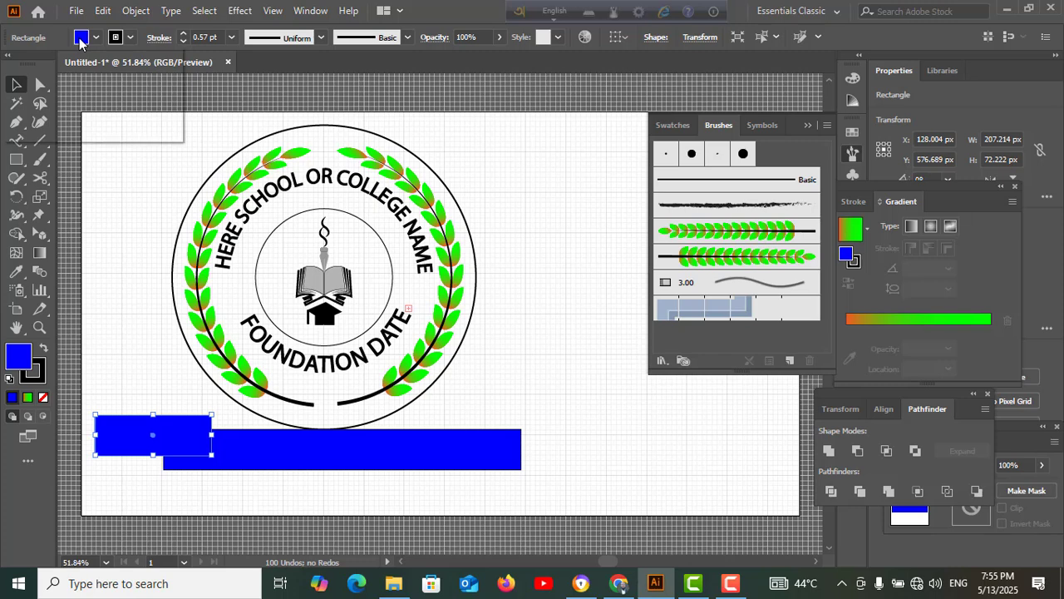
{"action": "left_click", "coordinate": [108, 76]}
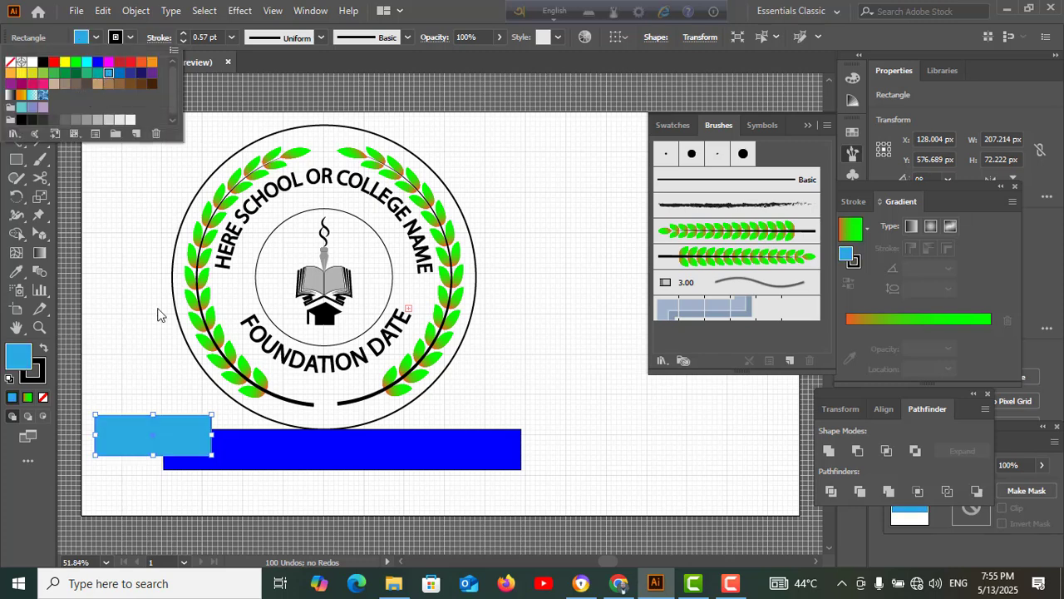
{"action": "key", "text": "Escape"}
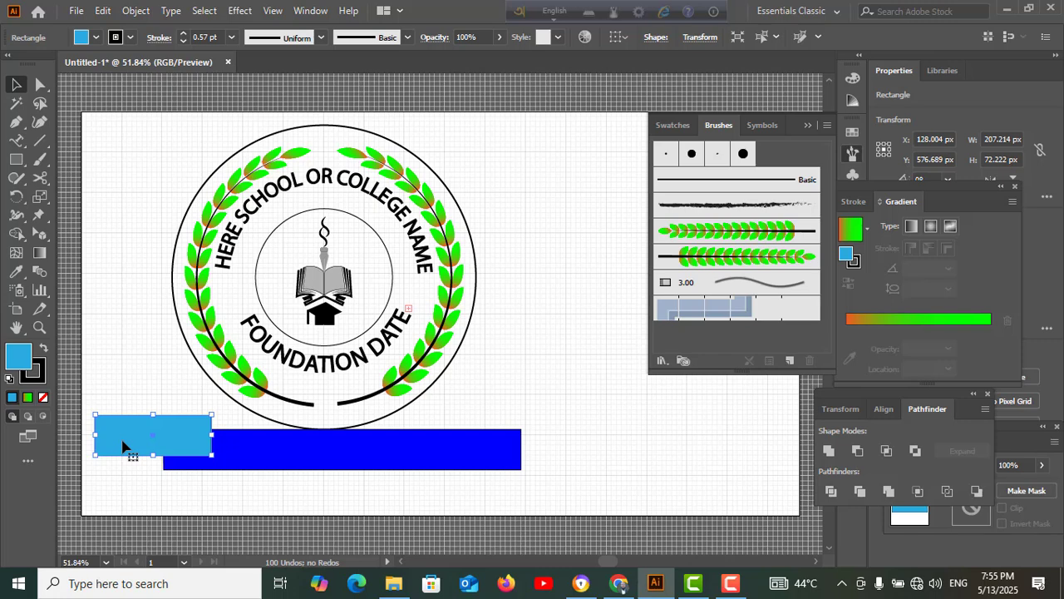
Step: Add an anchor point midway on the light blue rectangle's left edge and pull it inward to about X 64 px, forming a ribbon notch
{"action": "left_click", "coordinate": [16, 125]}
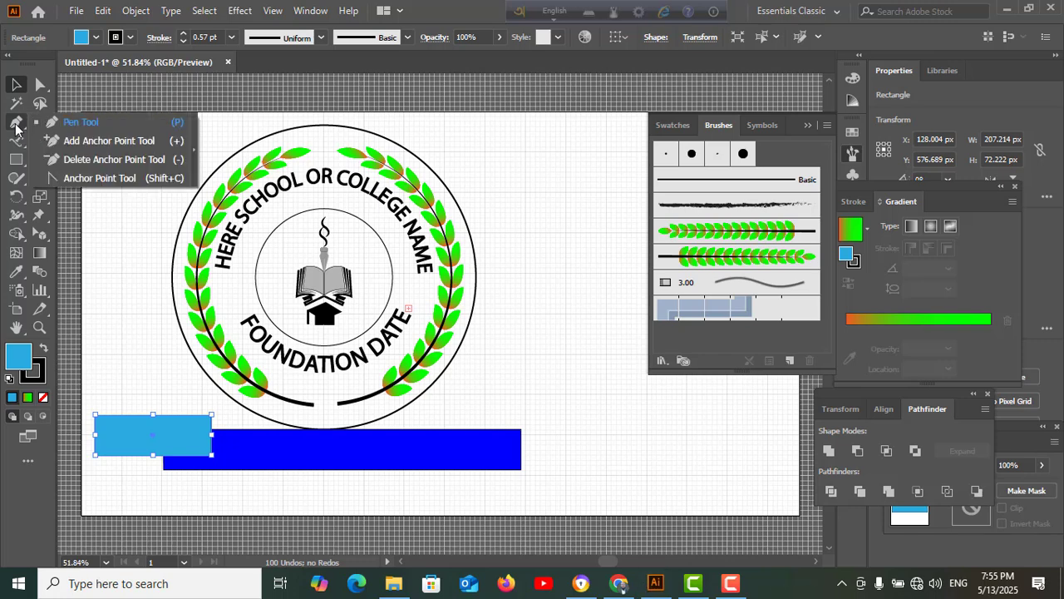
{"action": "left_click", "coordinate": [54, 142]}
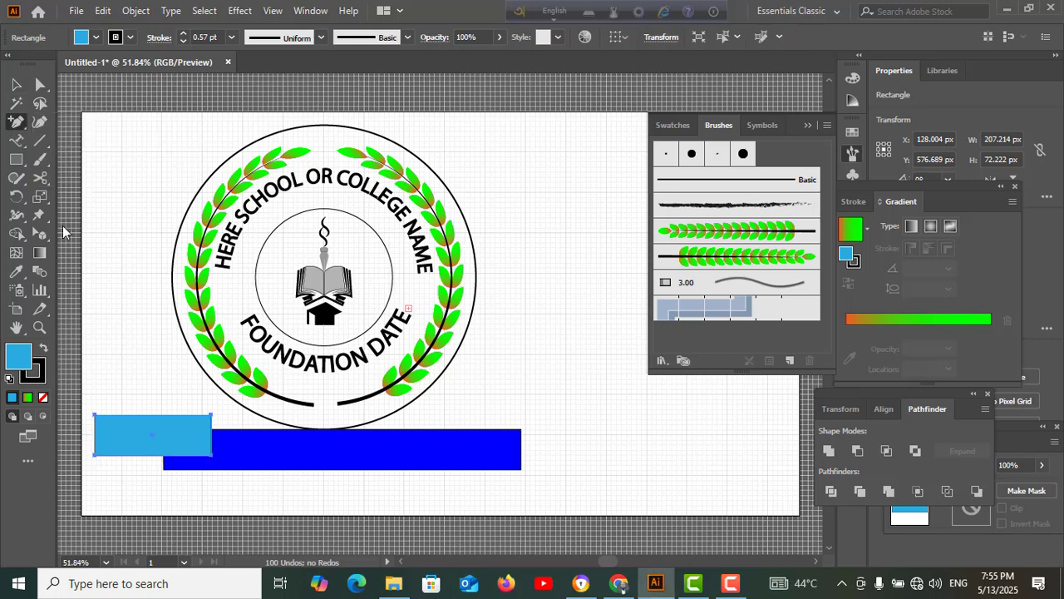
{"action": "left_click", "coordinate": [97, 434]}
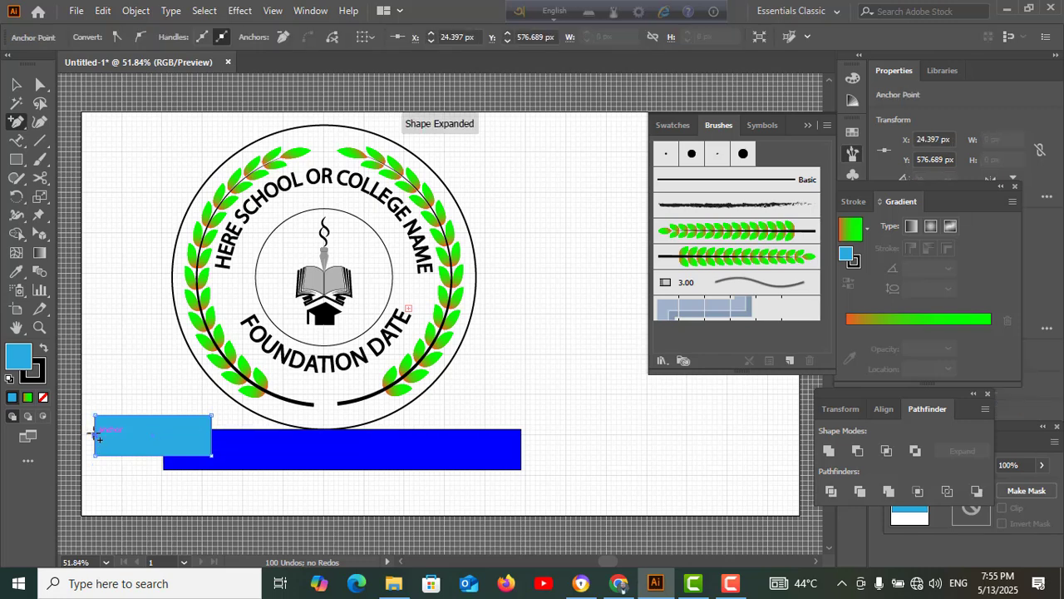
{"action": "left_click", "coordinate": [40, 89]}
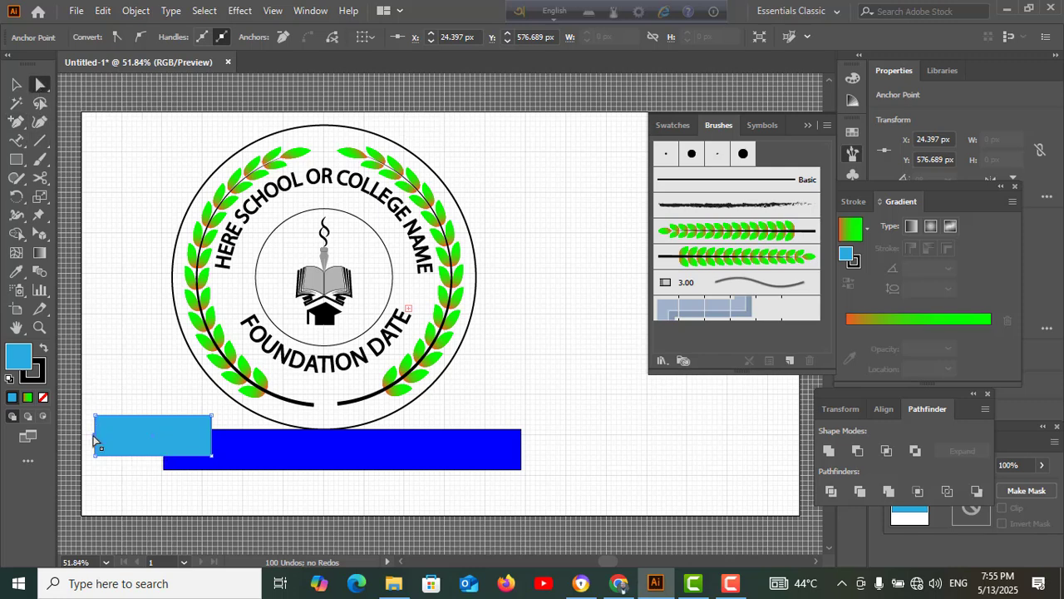
{"action": "left_click_drag", "start_coordinate": [95, 436], "coordinate": [96, 436]}
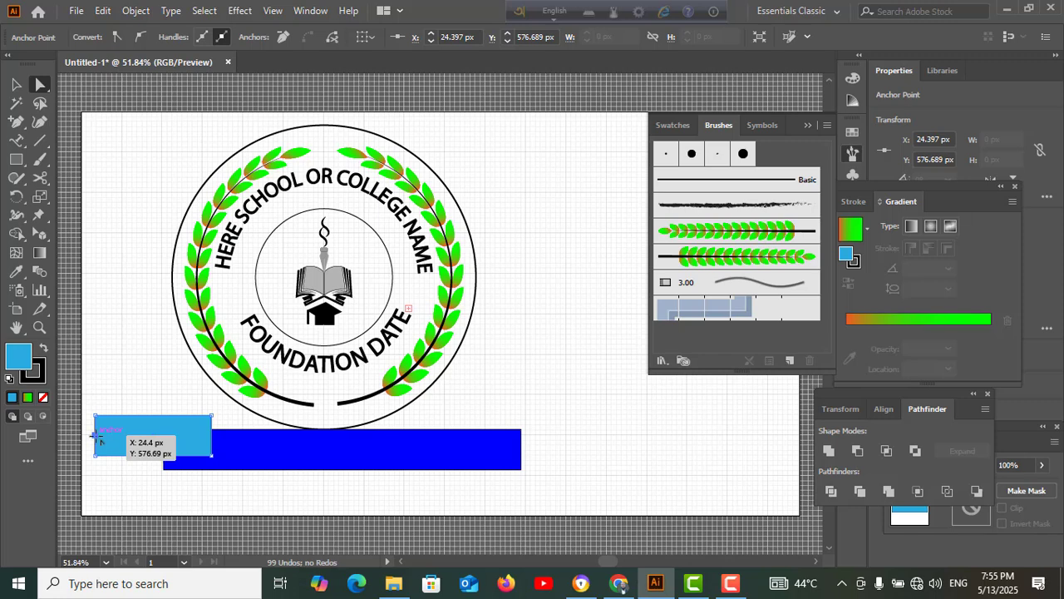
{"action": "left_click_drag", "start_coordinate": [96, 436], "coordinate": [117, 437]}
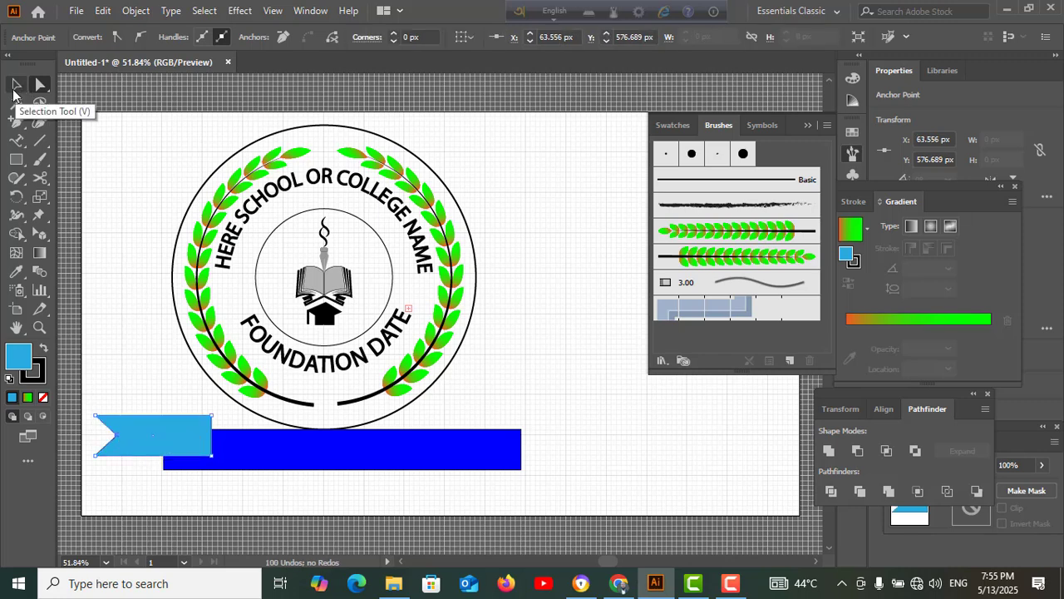
{"action": "left_click", "coordinate": [143, 337]}
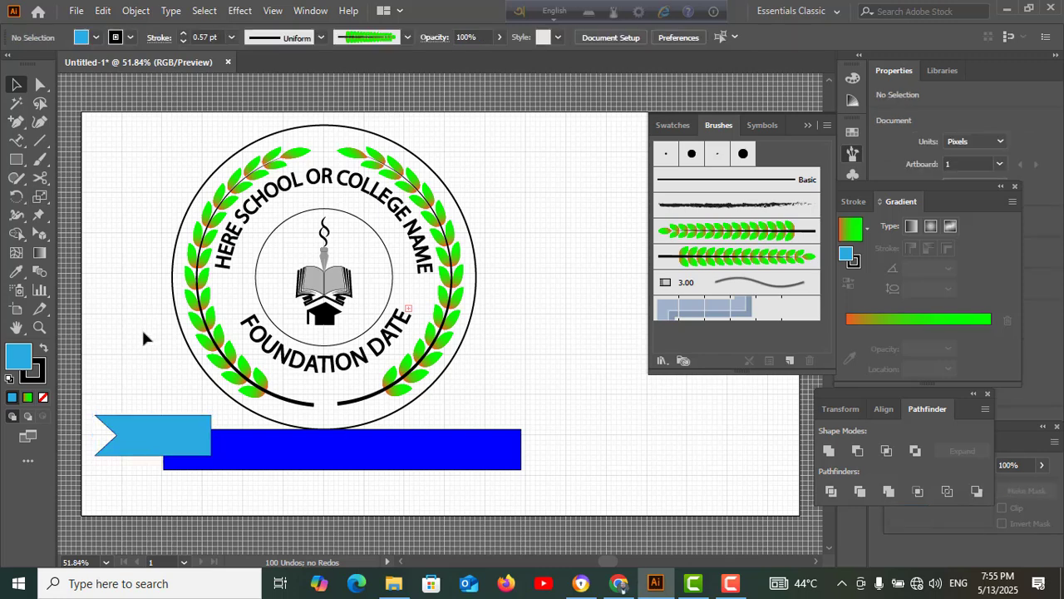
Step: Draw a closed triangular fold with the Pen tool from the ribbon end's upper right corner to the blue bar's upper left corner
{"action": "left_click", "coordinate": [16, 123]}
{"action": "key", "text": "p"}
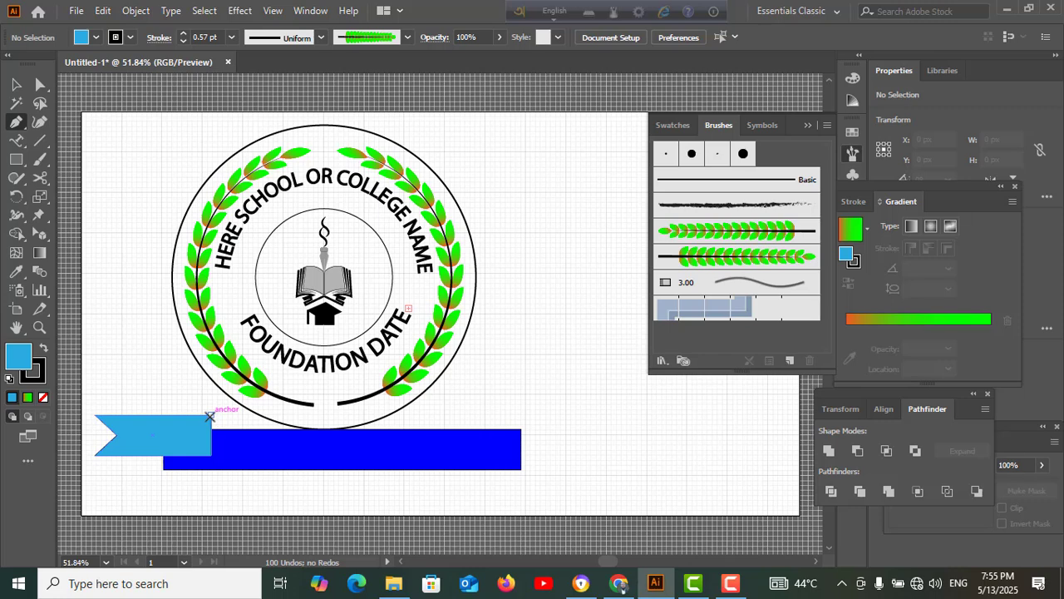
{"action": "left_click", "coordinate": [210, 416]}
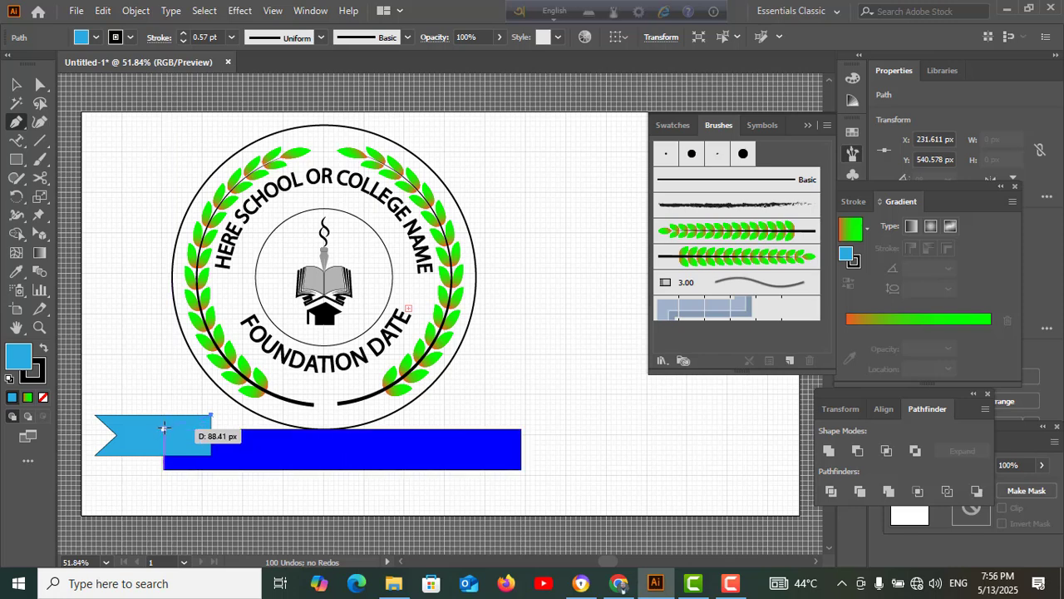
{"action": "left_click", "coordinate": [163, 428]}
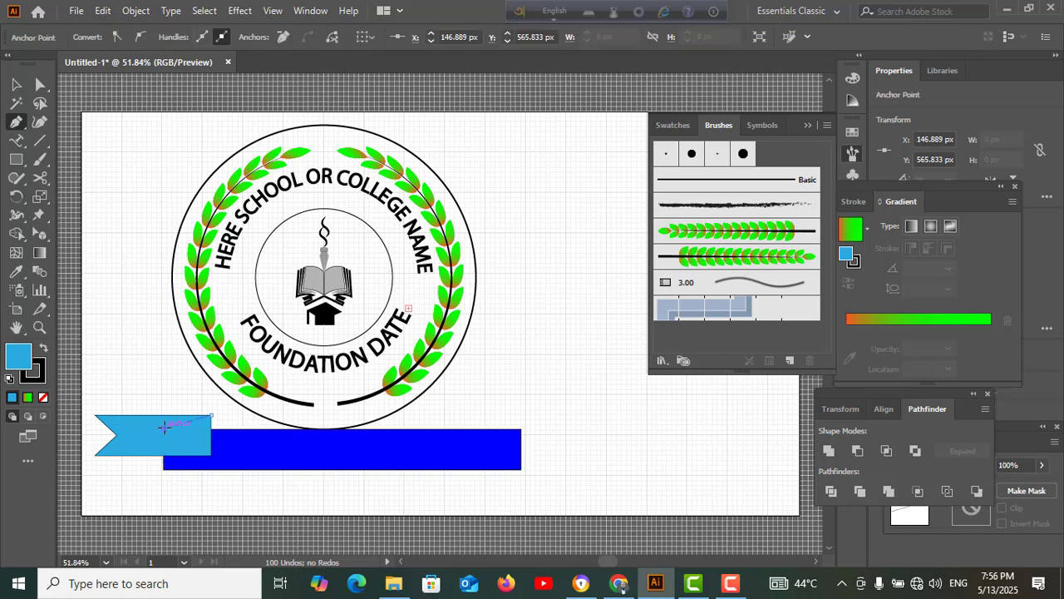
{"action": "left_click", "coordinate": [213, 430]}
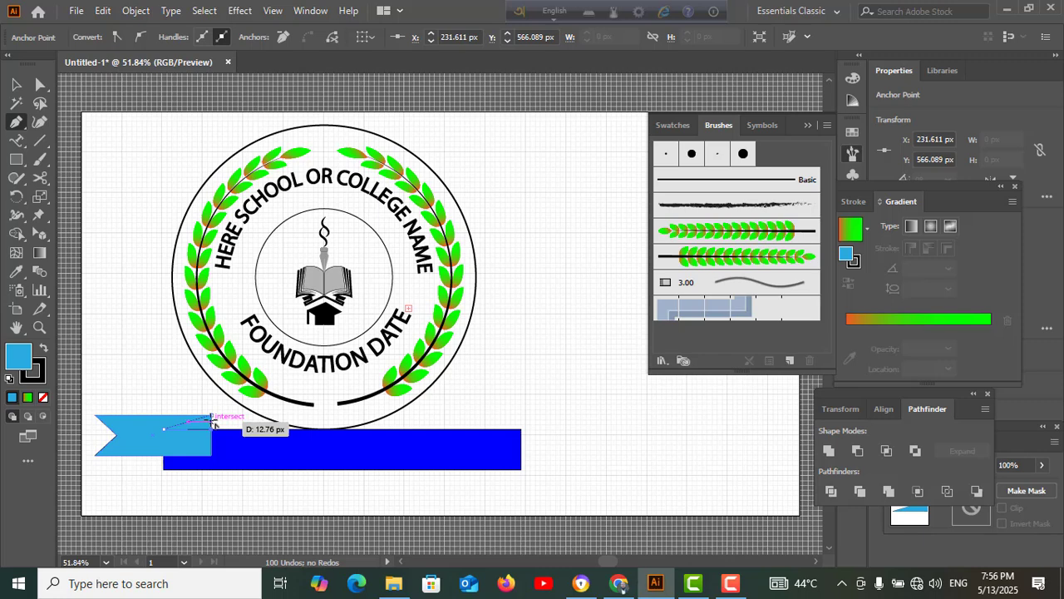
{"action": "left_click", "coordinate": [212, 418]}
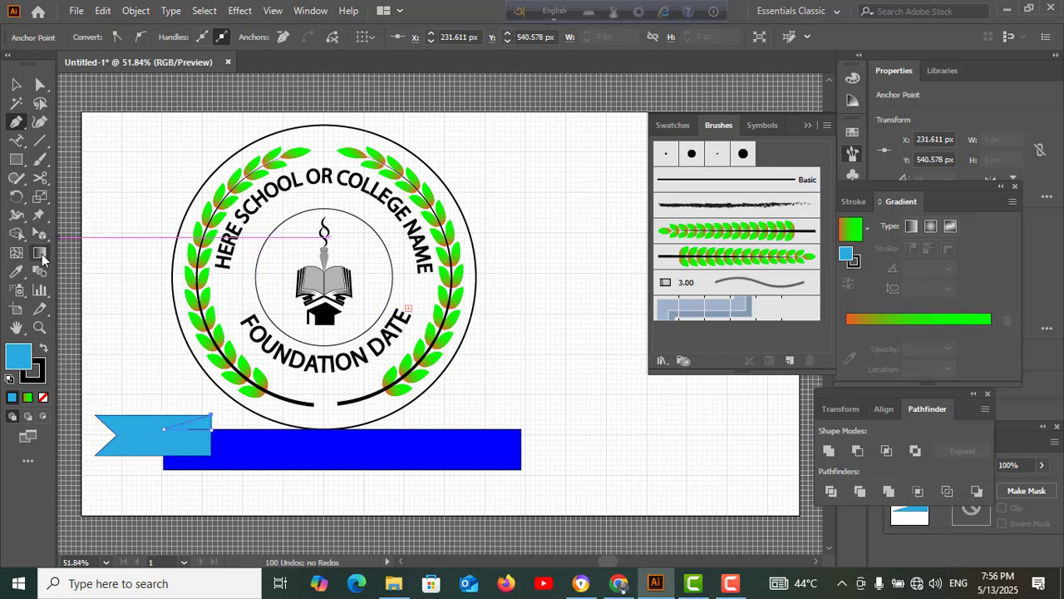
Step: Fill the fold triangle with the White, Black linear gradient and shift the gradient midpoint towards black
{"action": "left_click", "coordinate": [40, 253]}
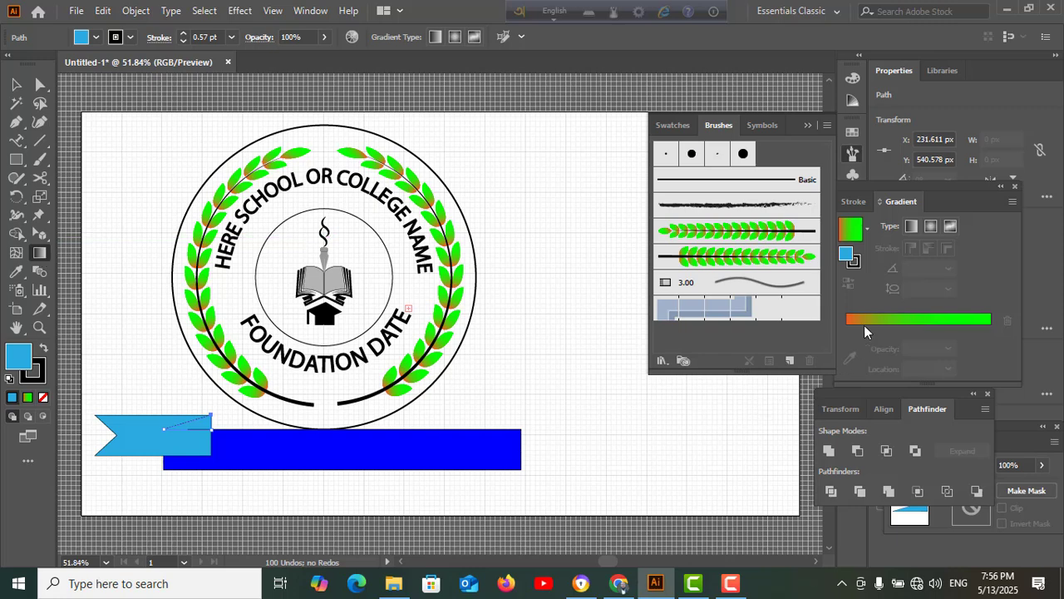
{"action": "left_click", "coordinate": [867, 233]}
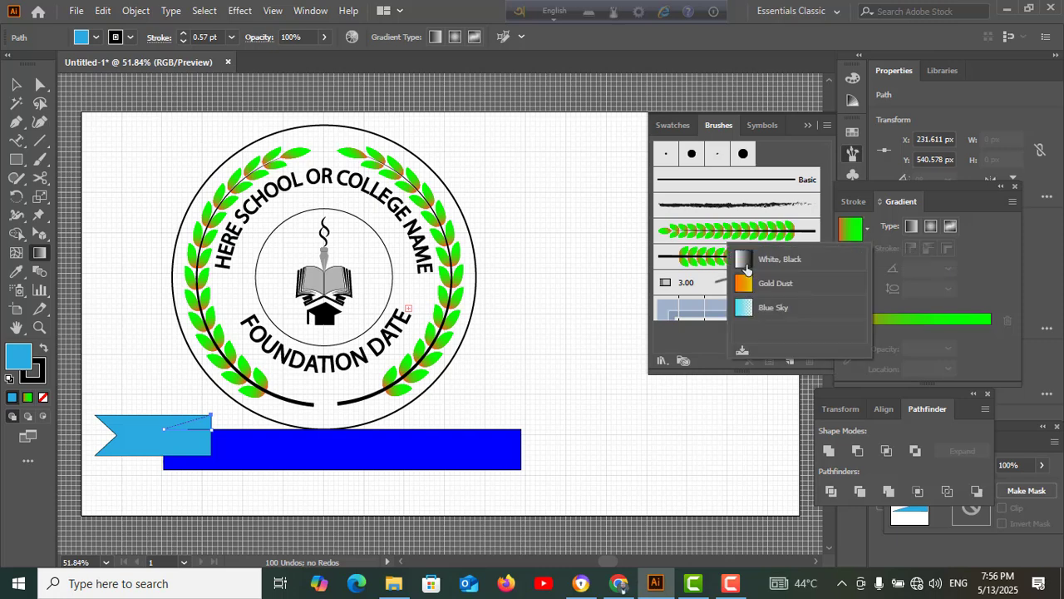
{"action": "left_click", "coordinate": [746, 265]}
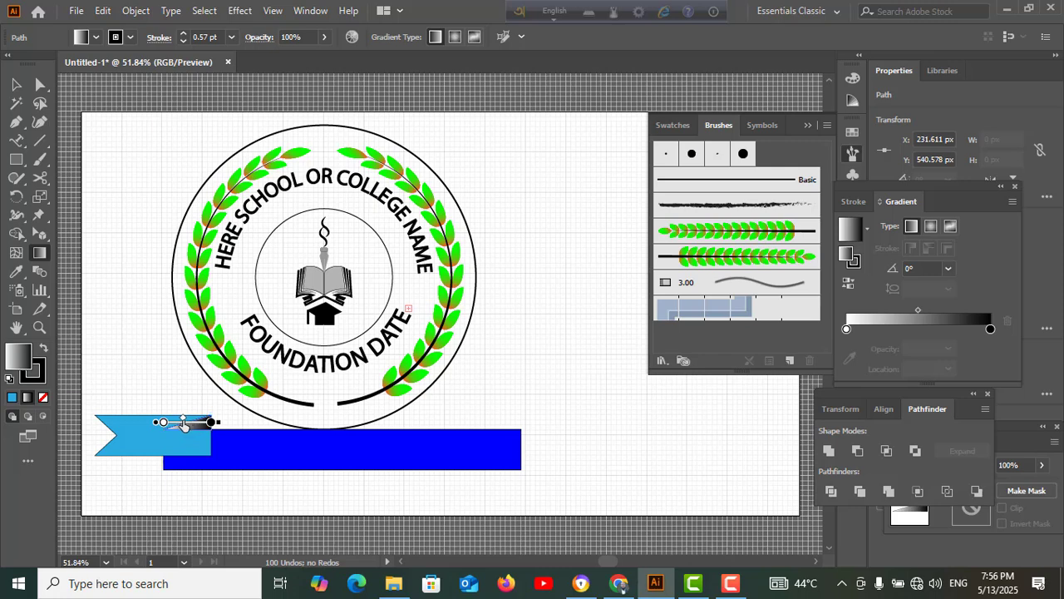
{"action": "left_click_drag", "start_coordinate": [185, 424], "coordinate": [194, 422]}
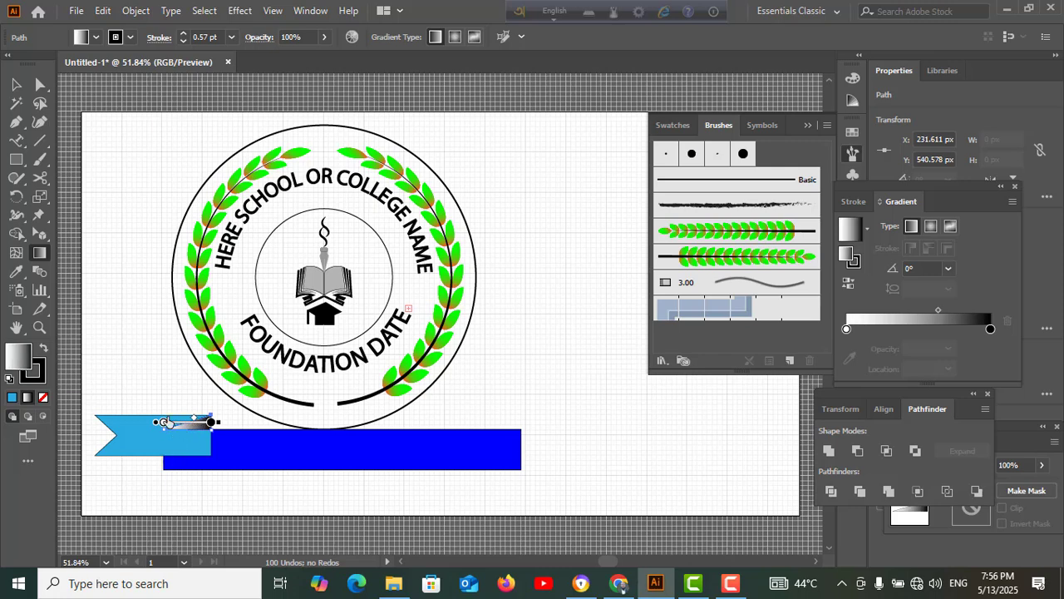
Step: Group the notched light blue ribbon end with its gradient fold triangle
{"action": "left_click", "coordinate": [17, 85]}
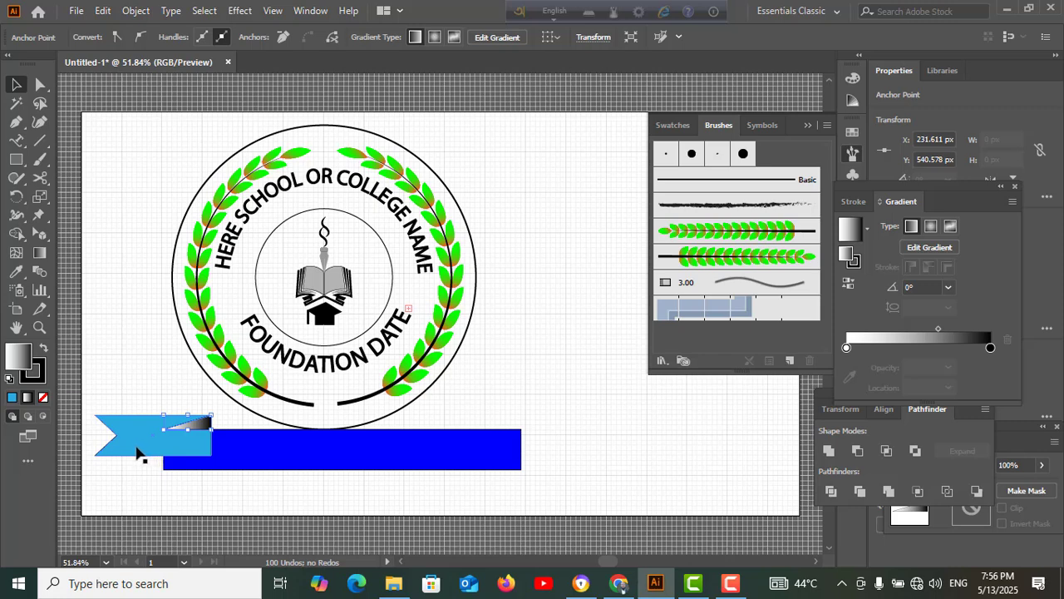
{"action": "left_click", "coordinate": [137, 450]}
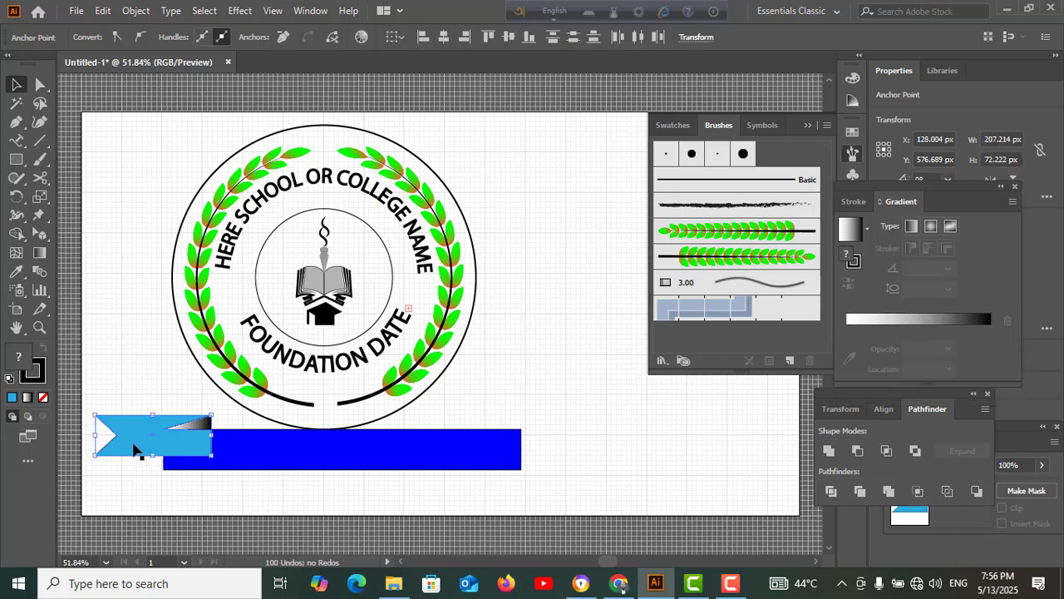
{"action": "right_click", "coordinate": [137, 450]}
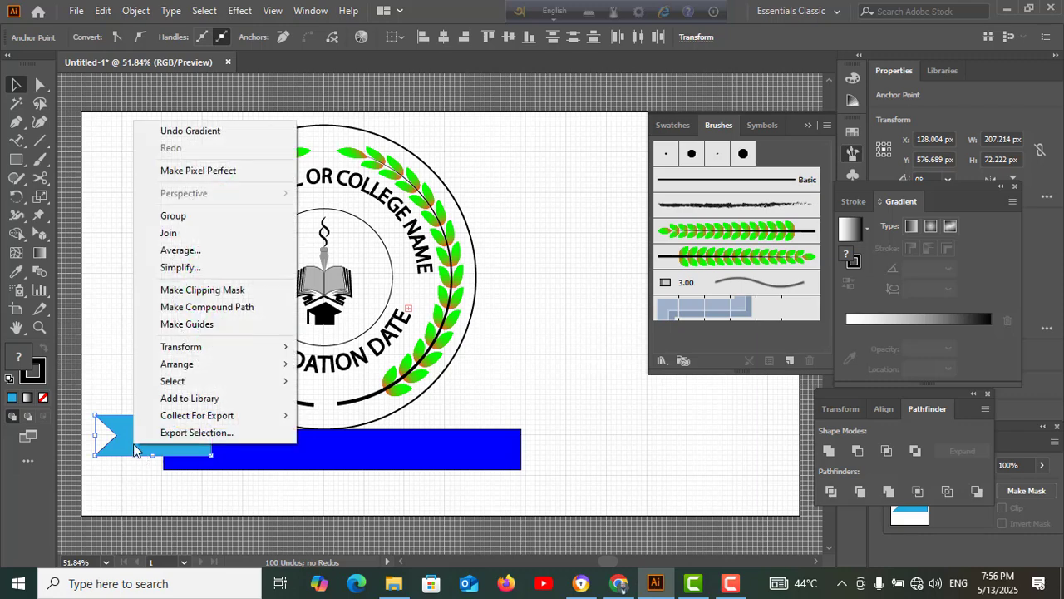
{"action": "left_click", "coordinate": [173, 216]}
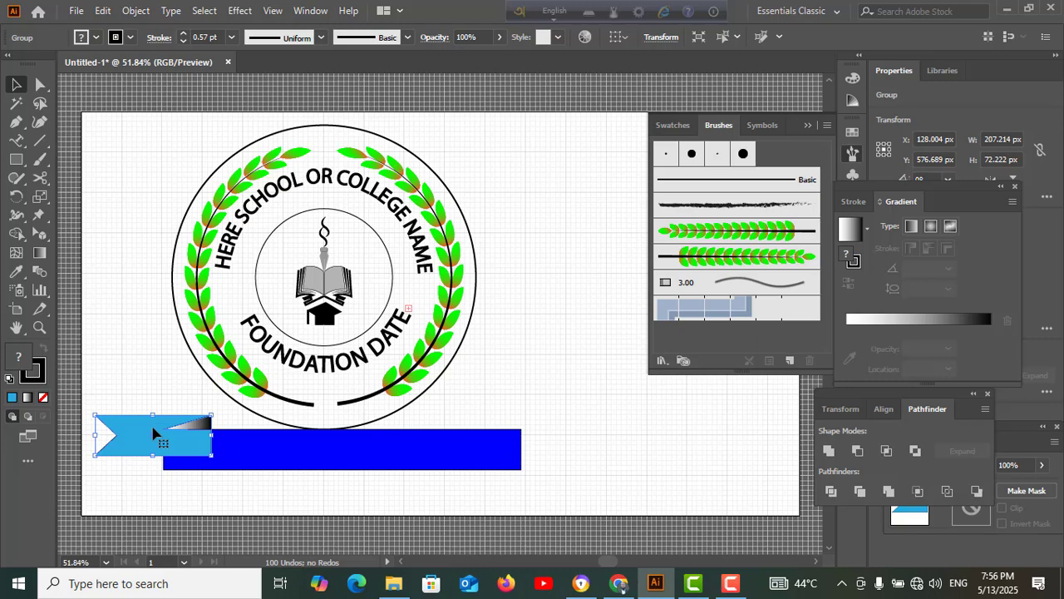
Step: Make a vertically reflected copy of the ribbon end group and move it over the blue bar's right end, at about X 800 px
{"action": "right_click", "coordinate": [137, 438]}
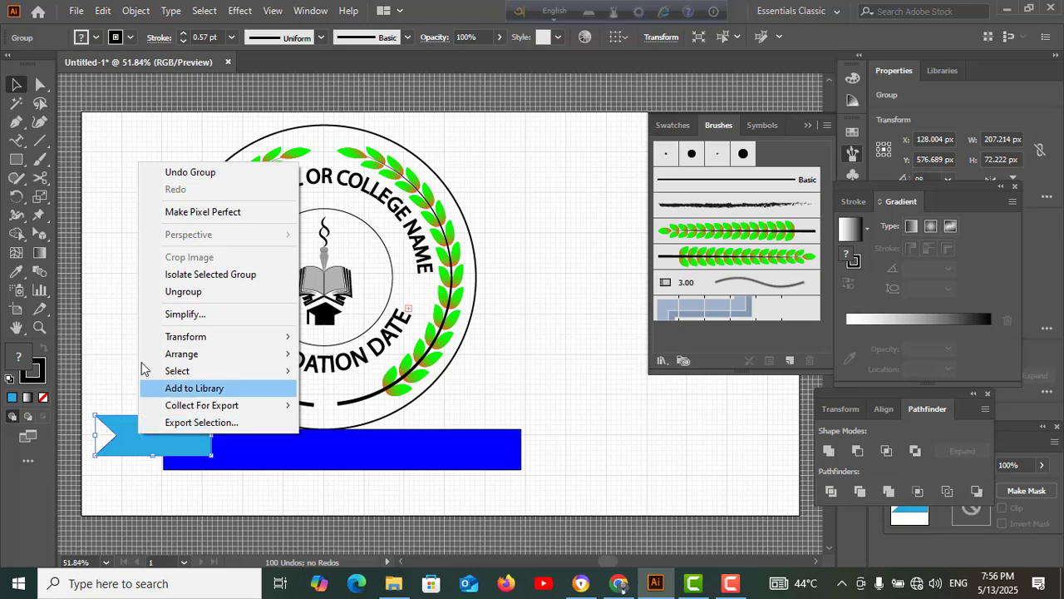
{"action": "mouse_move", "coordinate": [190, 341]}
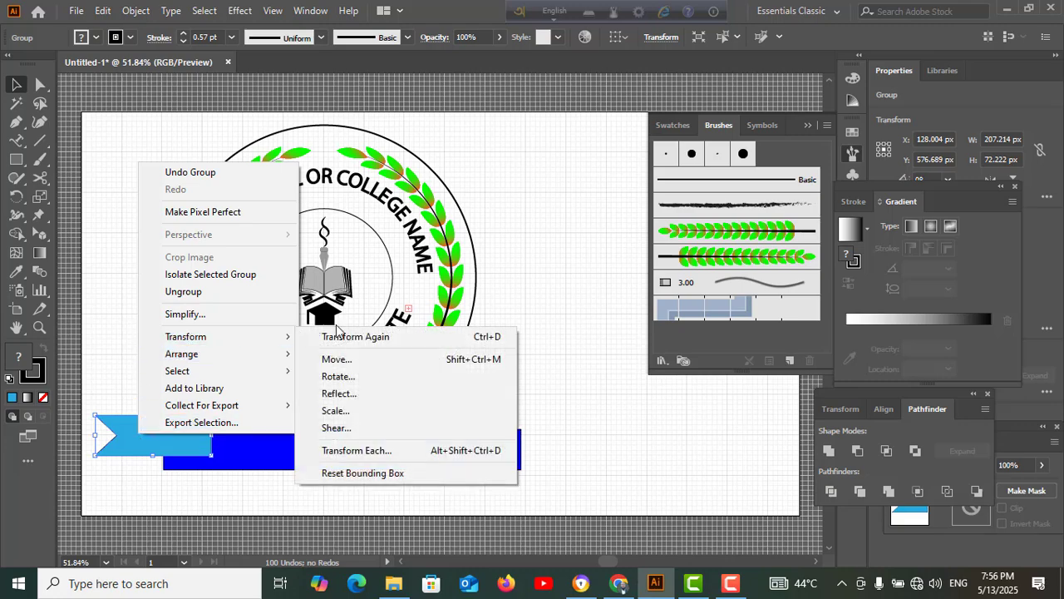
{"action": "left_click", "coordinate": [337, 394]}
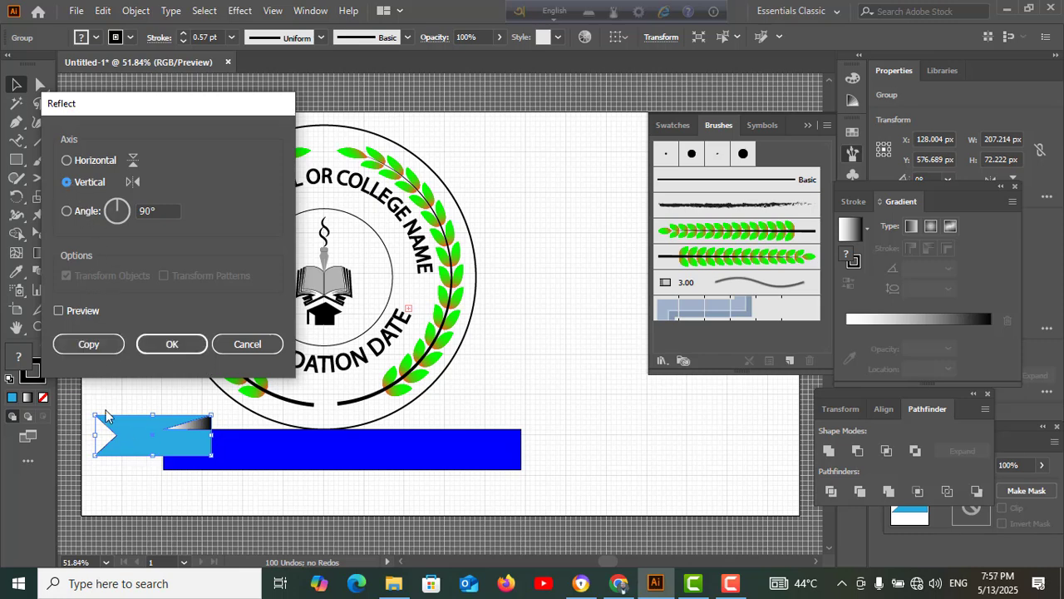
{"action": "left_click", "coordinate": [83, 345]}
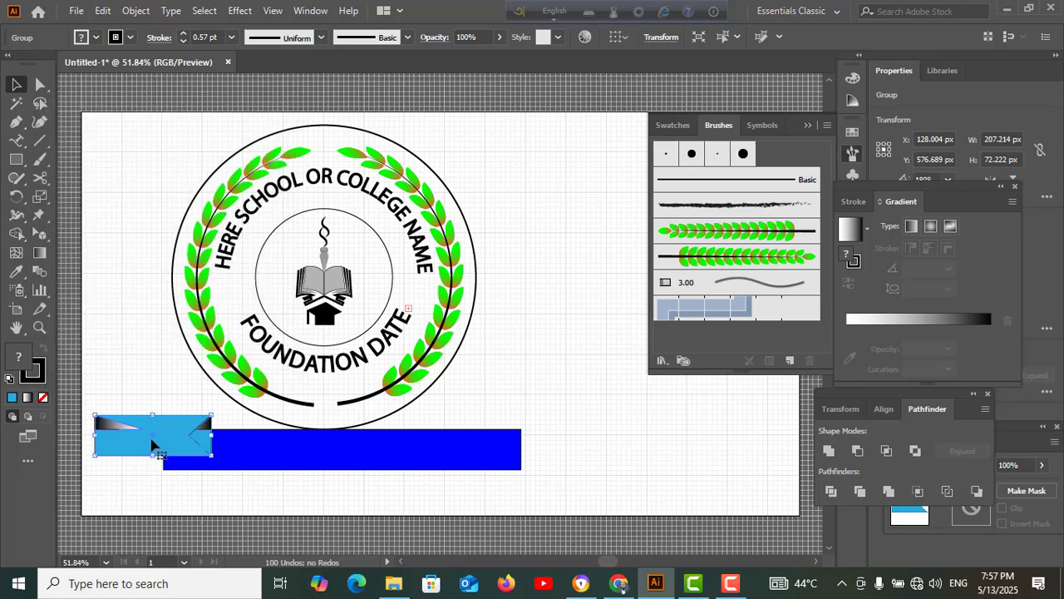
{"action": "left_click_drag", "start_coordinate": [152, 440], "coordinate": [530, 434]}
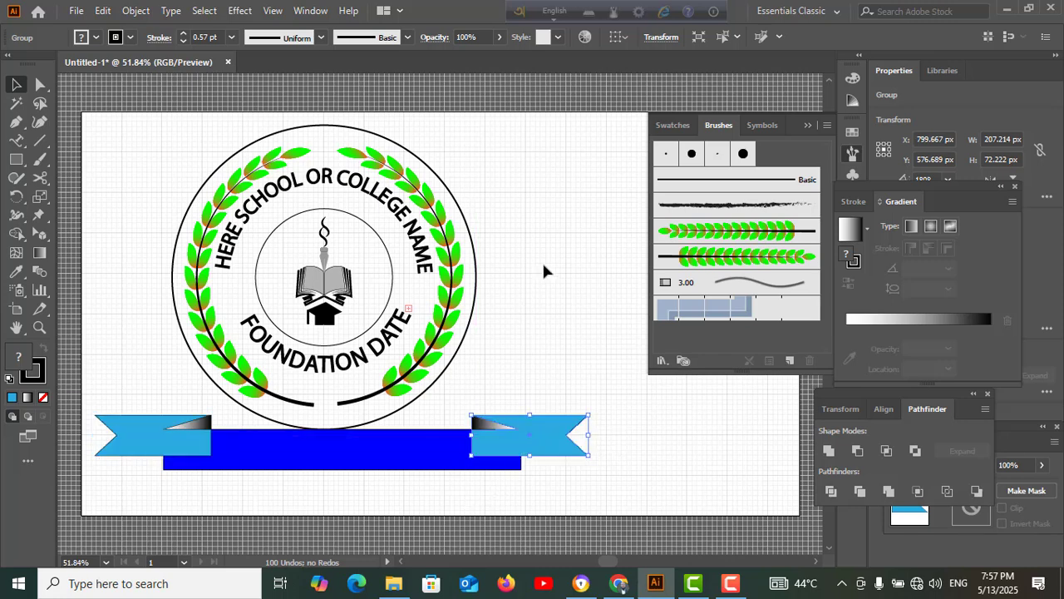
Step: Line up the mirrored ribbon end with the blue bar's right corner in Outline view, at about X 800.67 px
{"action": "key", "text": "Right"}
{"action": "key", "text": "ctrl+y"}
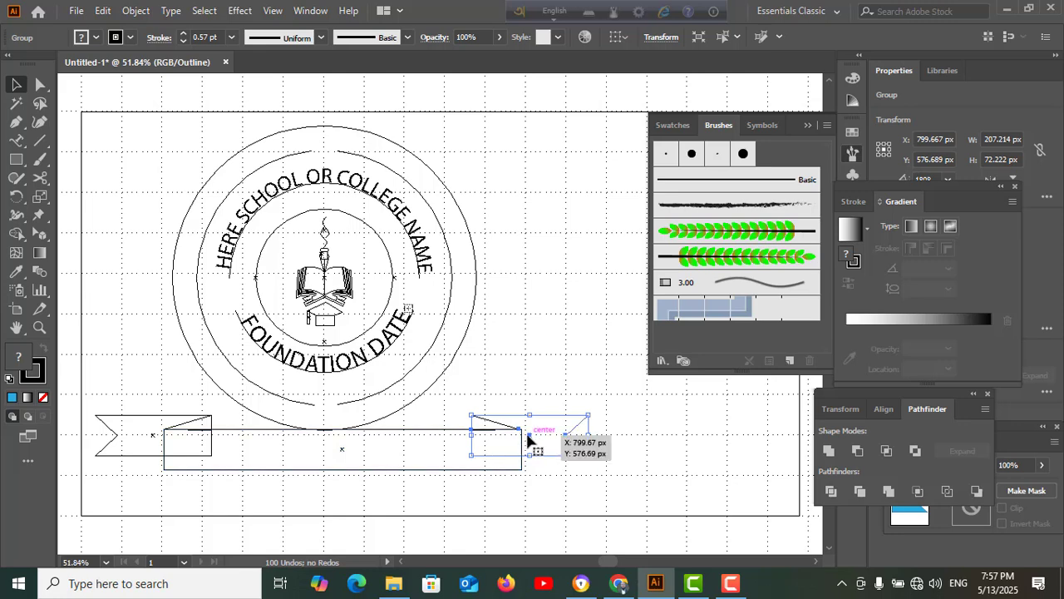
{"action": "left_click_drag", "start_coordinate": [532, 435], "coordinate": [531, 438]}
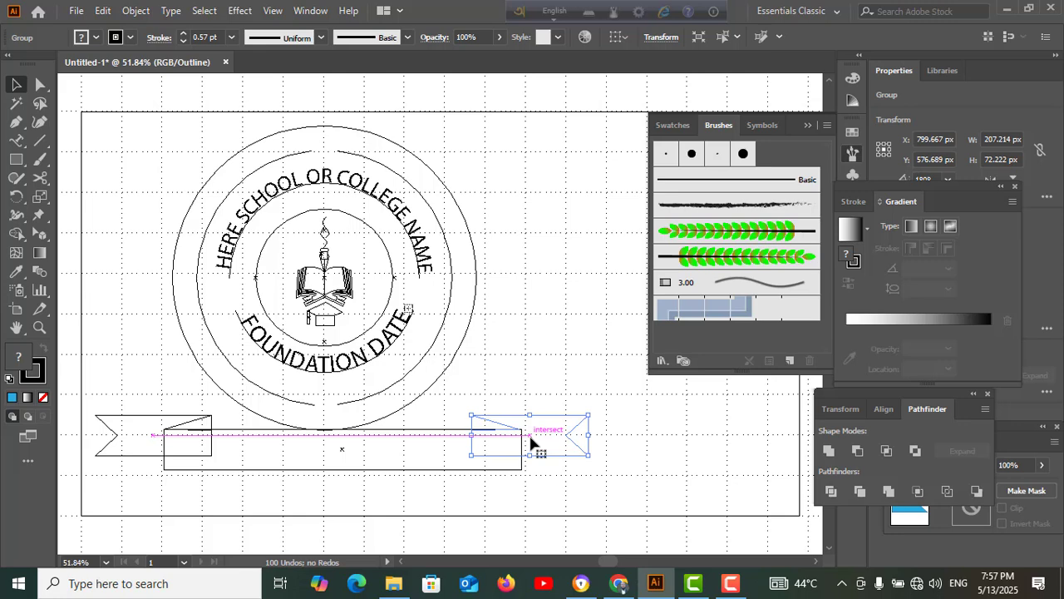
{"action": "left_click", "coordinate": [545, 351]}
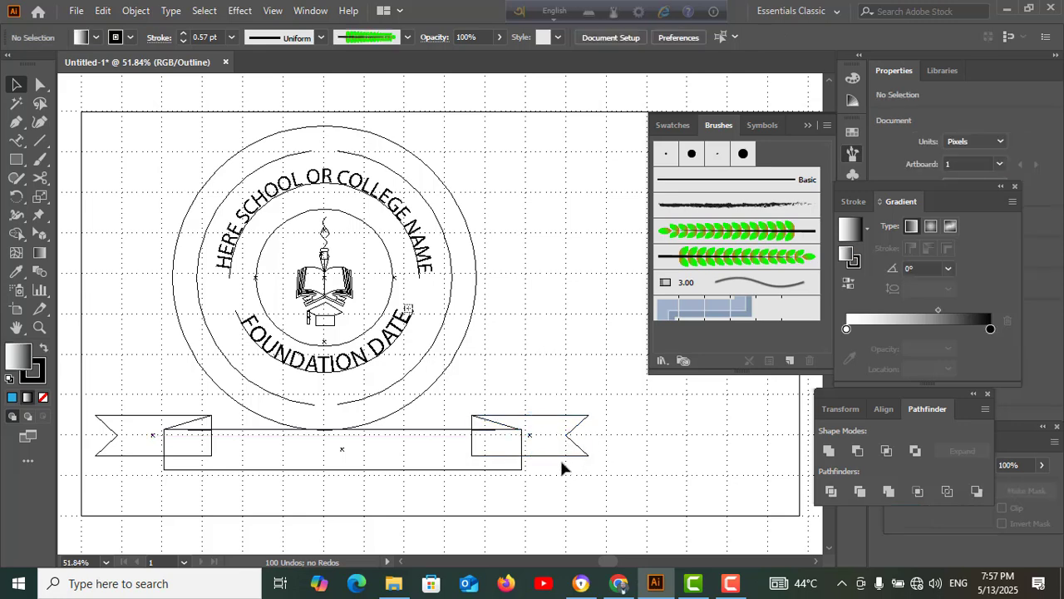
{"action": "left_click", "coordinate": [541, 421]}
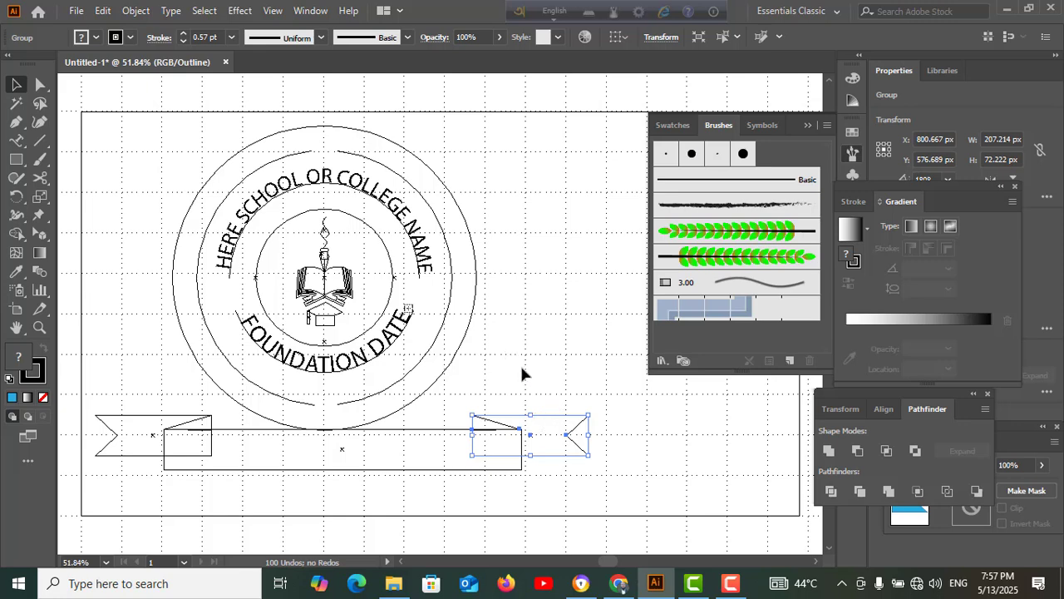
{"action": "left_click", "coordinate": [171, 457]}
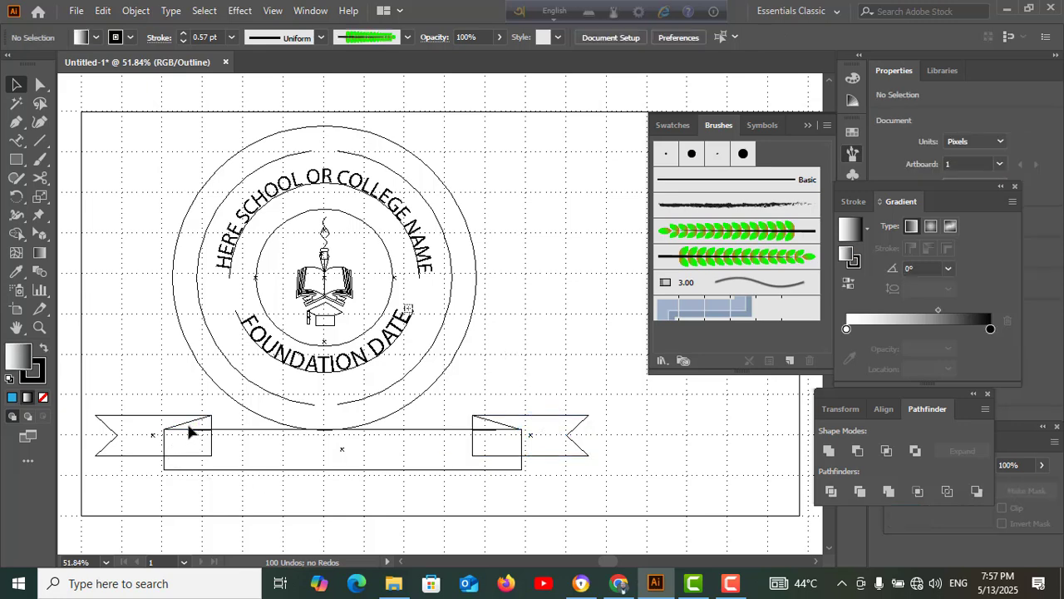
Step: Return to Preview view and send both light blue ribbon ends behind the blue bar
{"action": "left_click", "coordinate": [195, 425]}
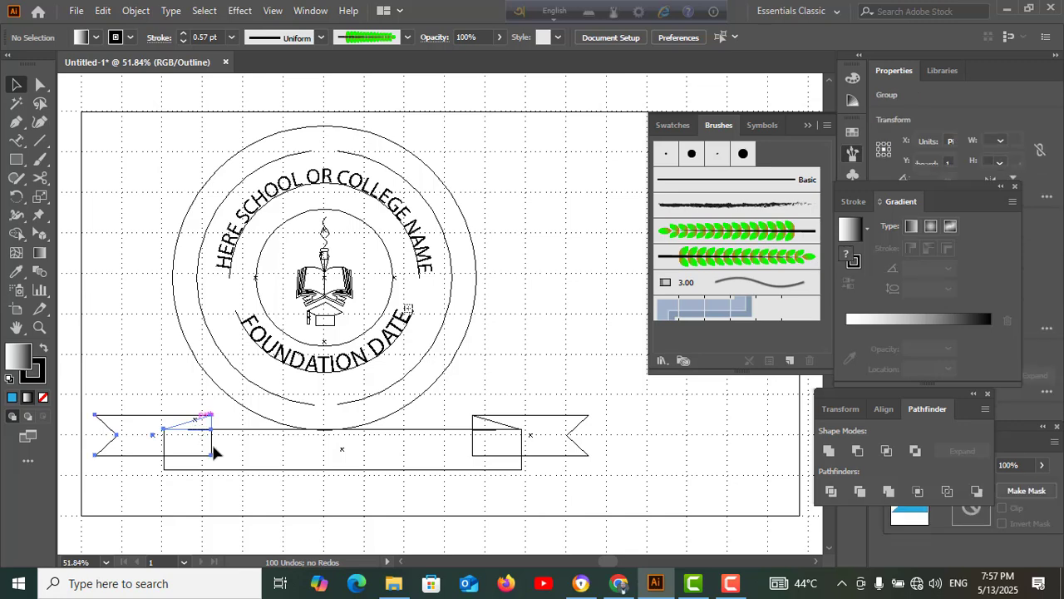
{"action": "key", "text": "ctrl+shift+b"}
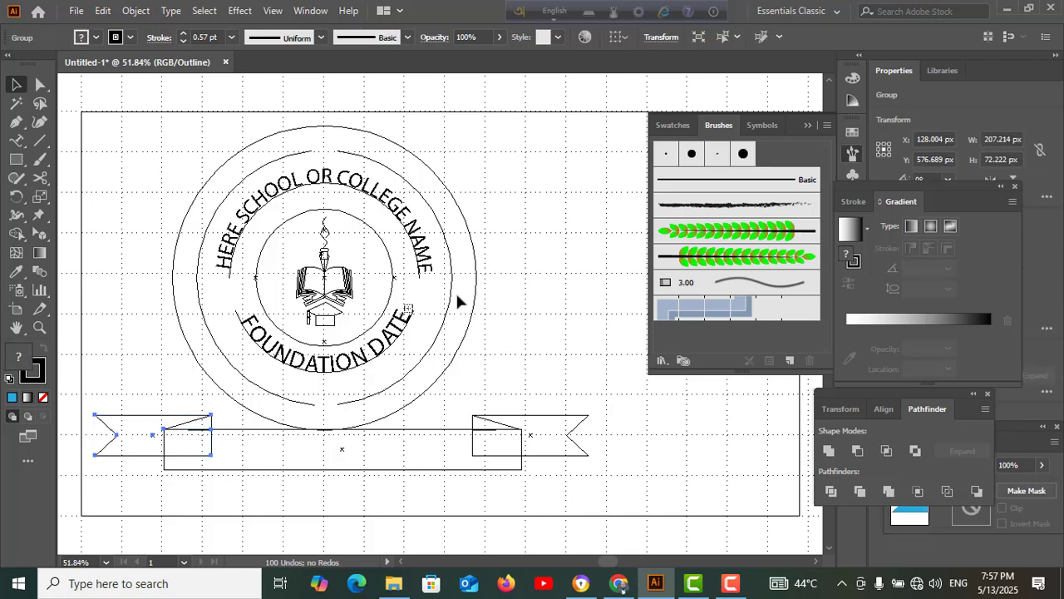
{"action": "key", "text": "ctrl+y"}
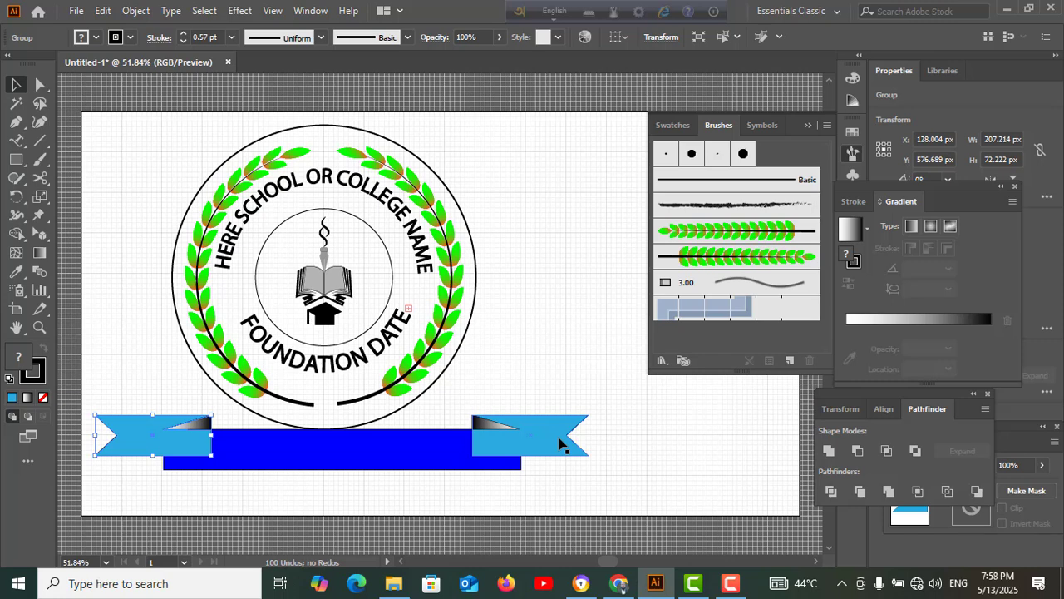
{"action": "left_click", "coordinate": [559, 444], "text": "shift"}
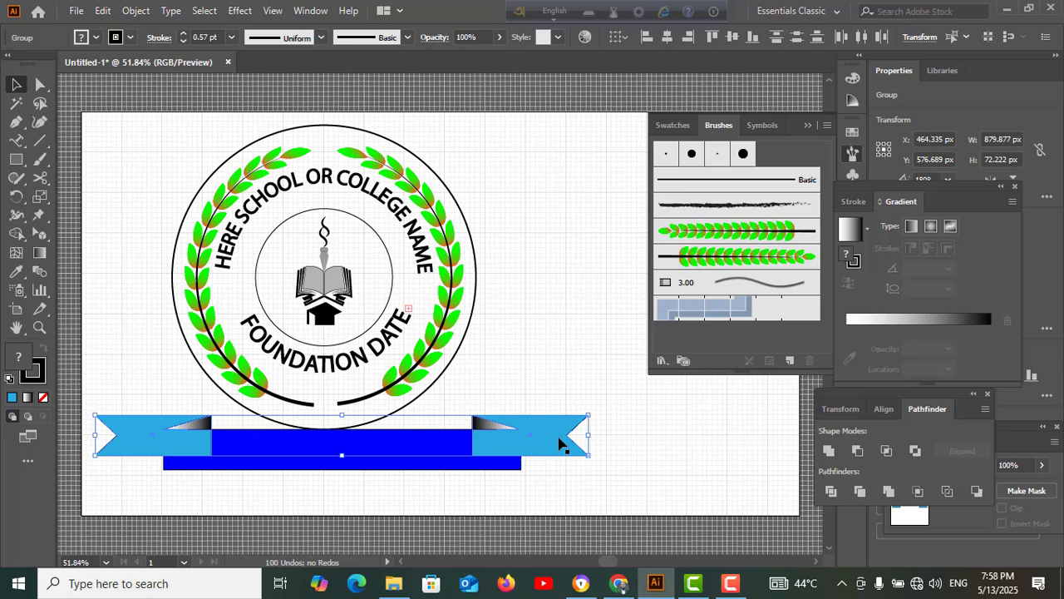
{"action": "key", "text": "ctrl+g"}
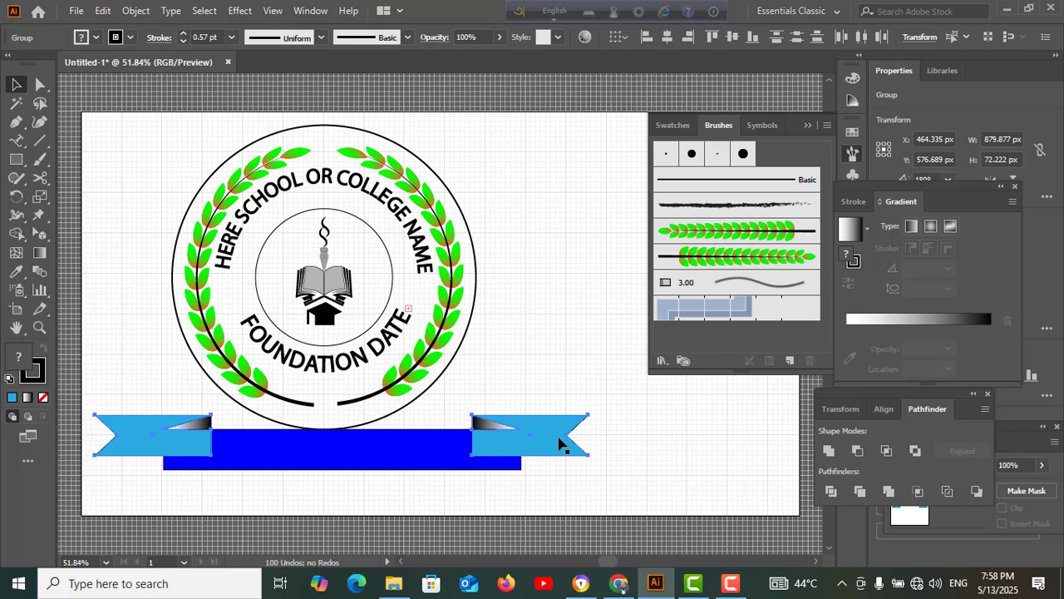
{"action": "key", "text": "ctrl+shift+bracketleft"}
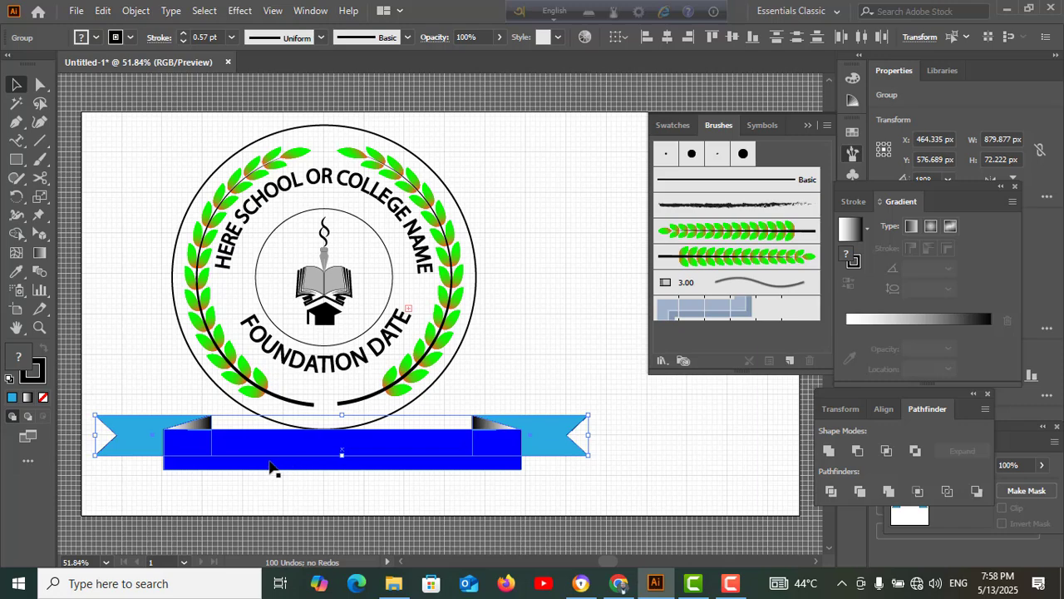
Step: Group the ribbon ends with the blue bar and stretch the group downward to about 126 px high
{"action": "left_click", "coordinate": [268, 468], "text": "shift"}
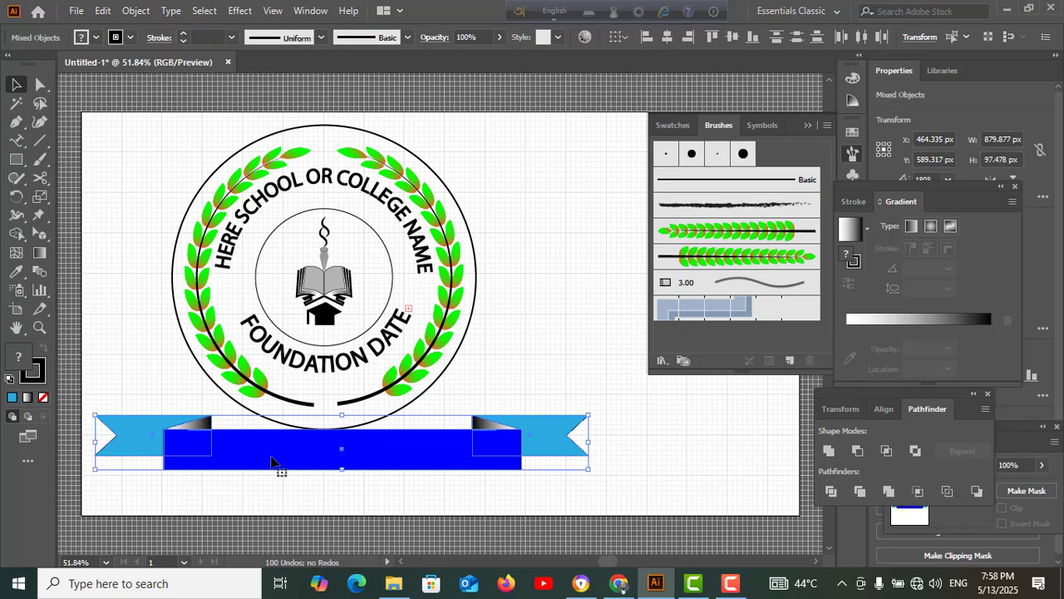
{"action": "right_click", "coordinate": [273, 457]}
{"action": "left_click", "coordinate": [313, 321]}
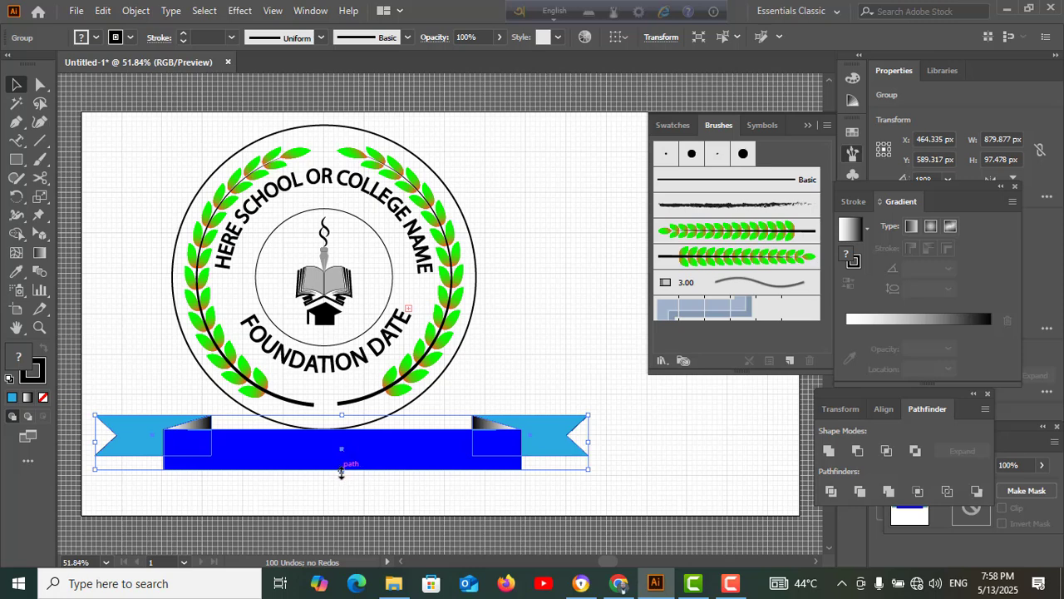
{"action": "left_click_drag", "start_coordinate": [341, 471], "coordinate": [340, 488]}
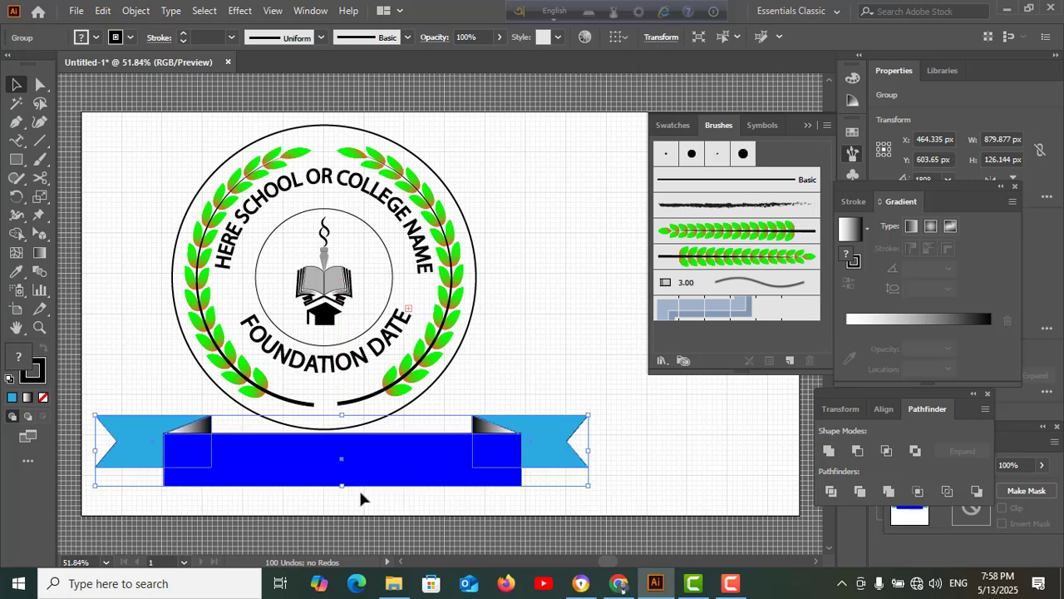
Step: Place a line of point type on the blue bar and move it to about X 416 px, Y 624 px
{"action": "right_click", "coordinate": [16, 141]}
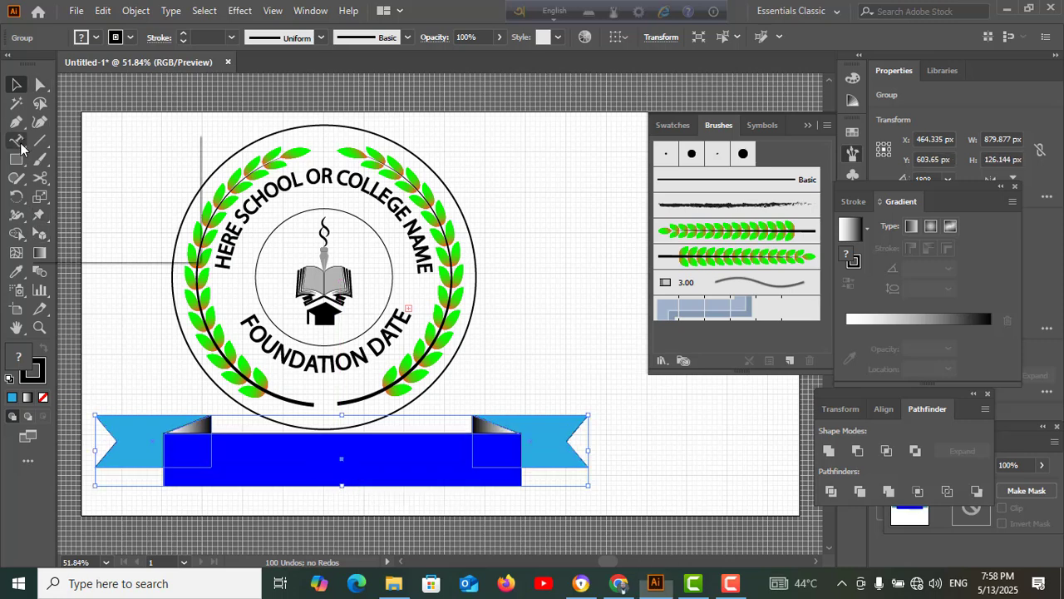
{"action": "left_click", "coordinate": [70, 141]}
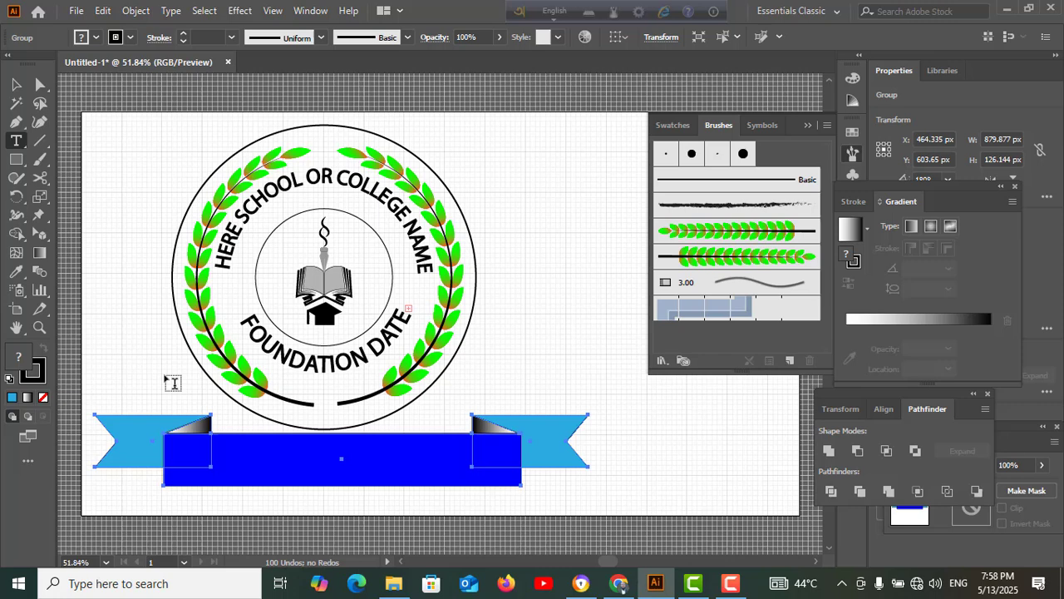
{"action": "left_click", "coordinate": [237, 462]}
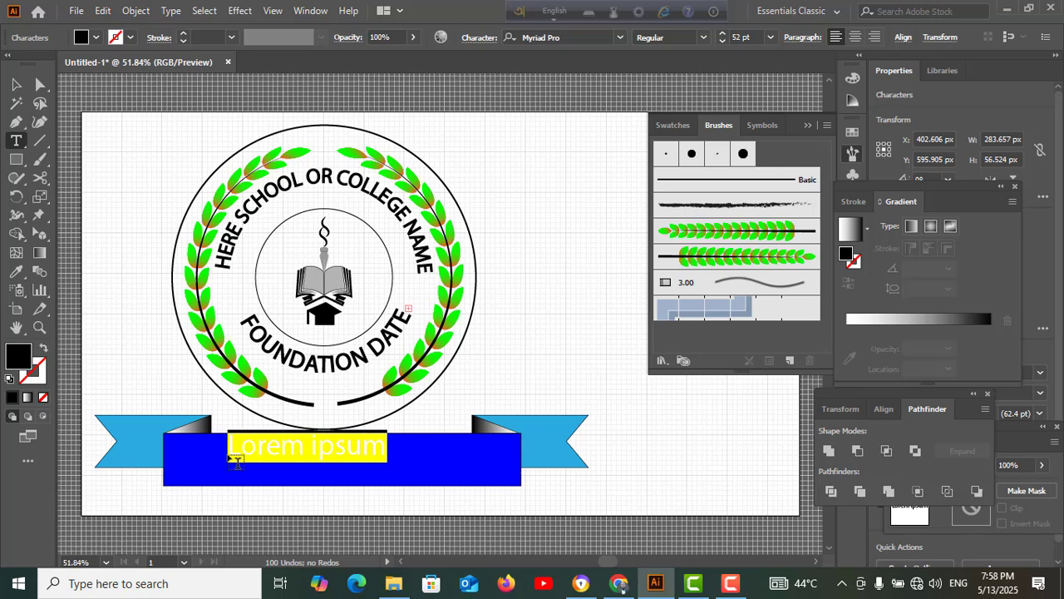
{"action": "key", "text": "ctrl"}
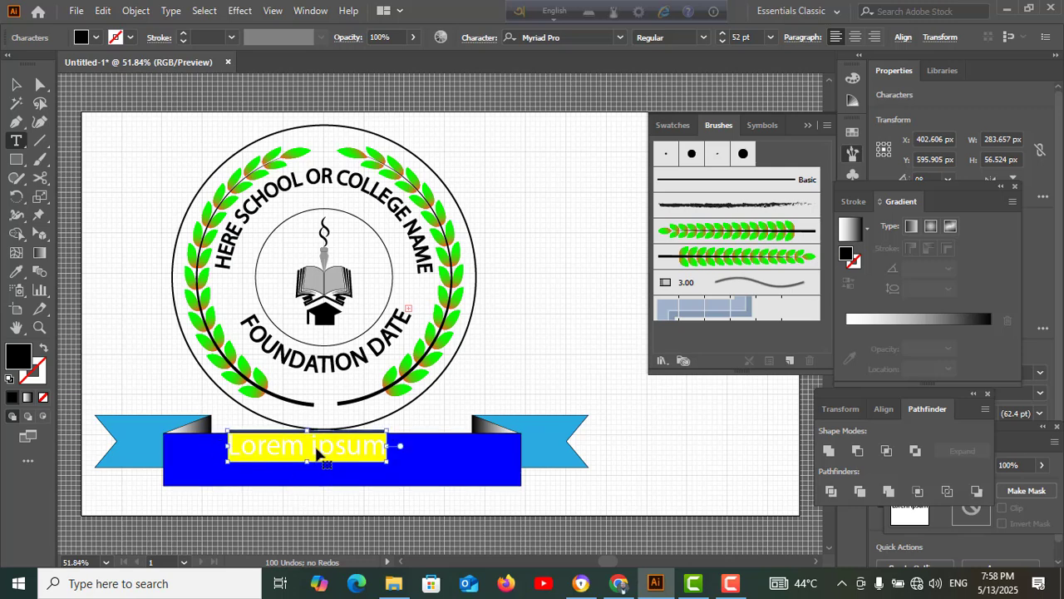
{"action": "left_click_drag", "start_coordinate": [315, 450], "coordinate": [331, 470]}
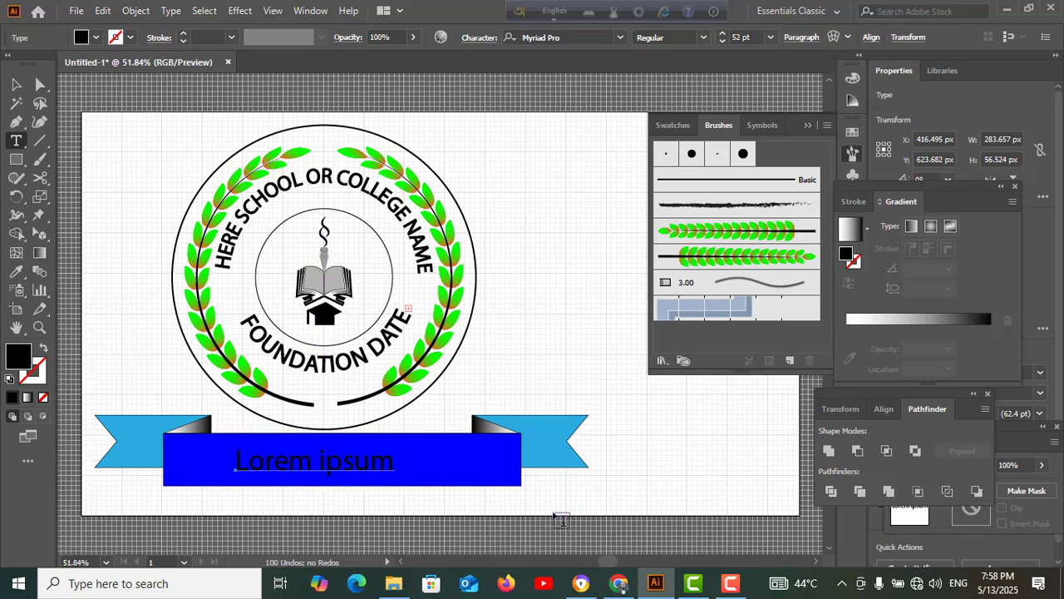
Step: Replace the placeholder text on the blue bar with "PLACE NAME:"
{"action": "left_click", "coordinate": [349, 474]}
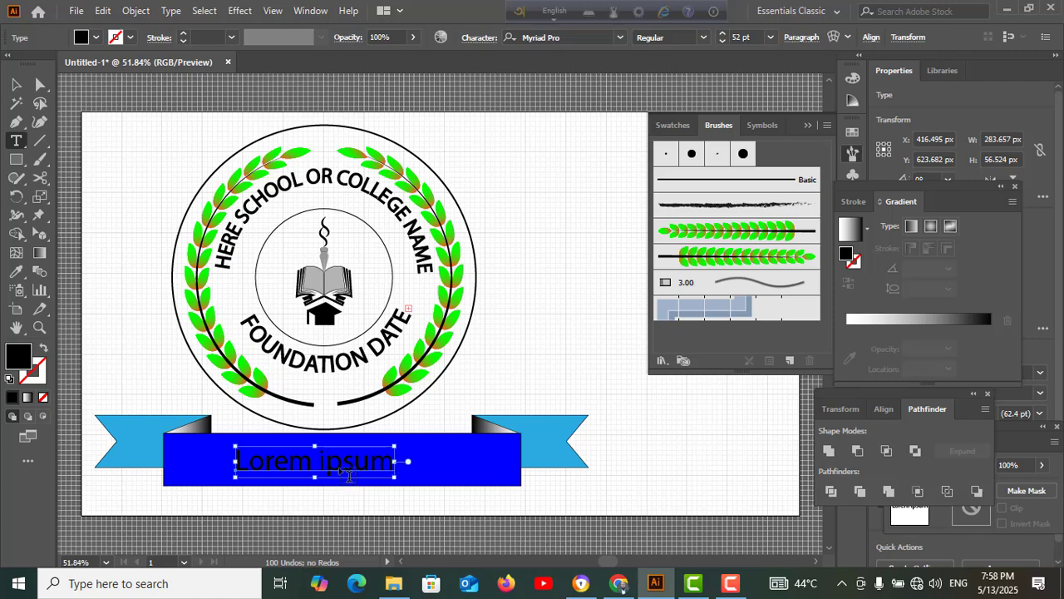
{"action": "key", "text": "ctrl+a"}
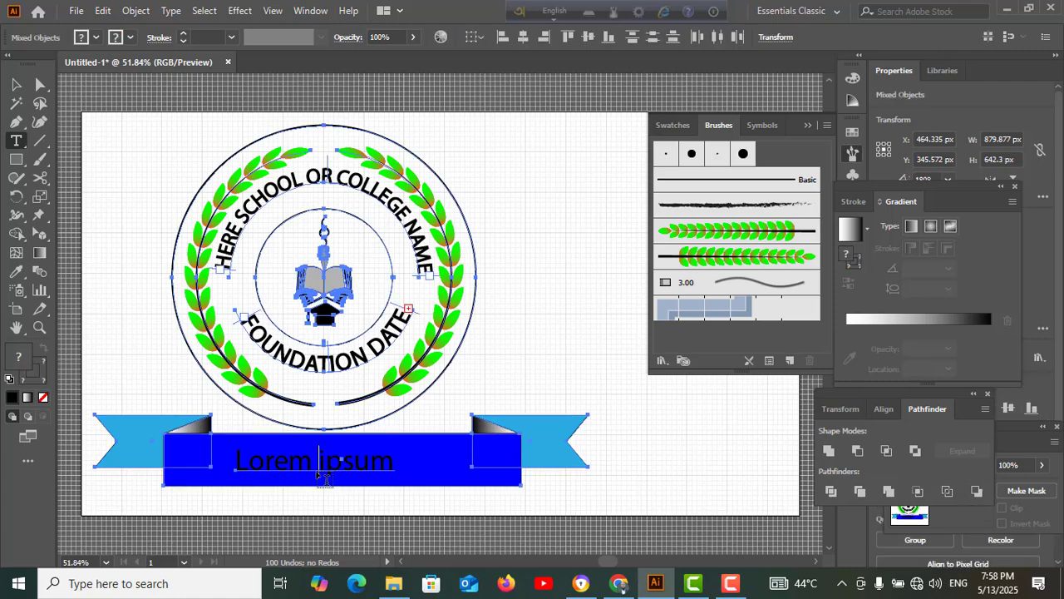
{"action": "left_click", "coordinate": [324, 476]}
{"action": "key", "text": "ctrl+a"}
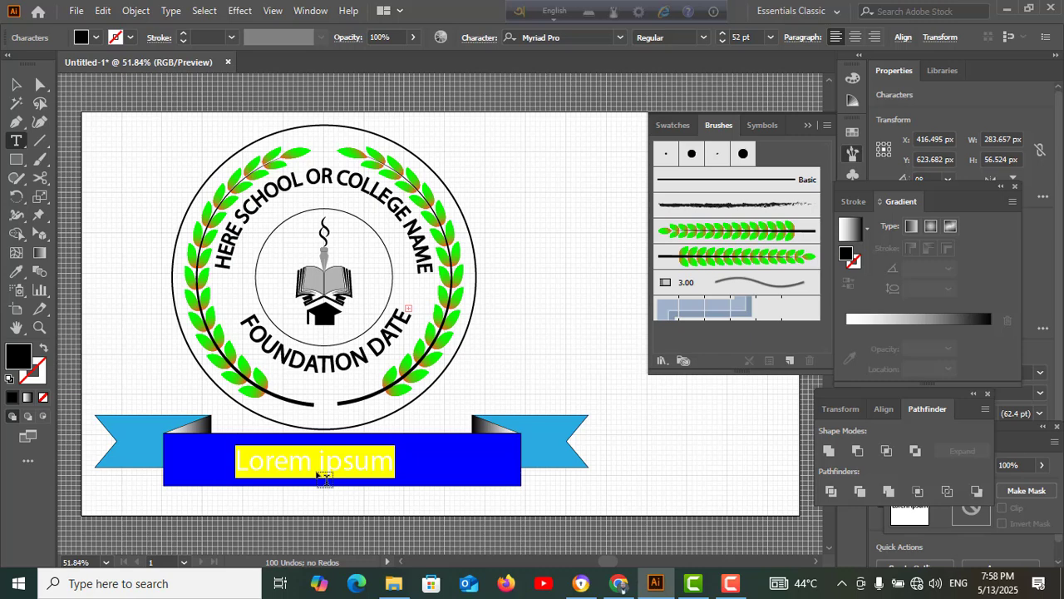
{"action": "key", "text": "BackSpace"}
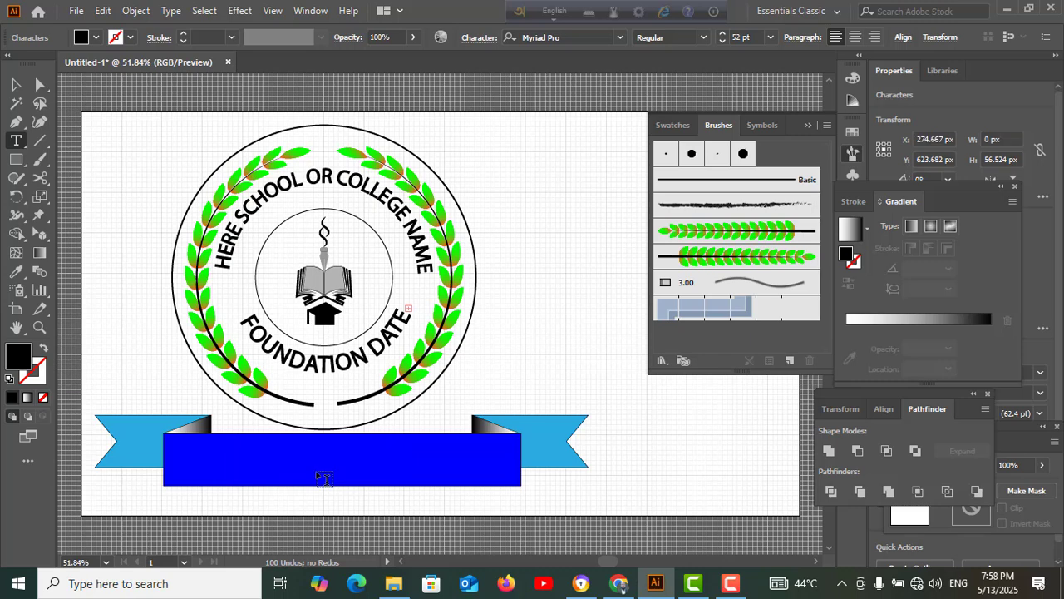
{"action": "type", "text": "p"}
{"action": "key", "text": "BackSpace"}
{"action": "type", "text": "PLACE"}
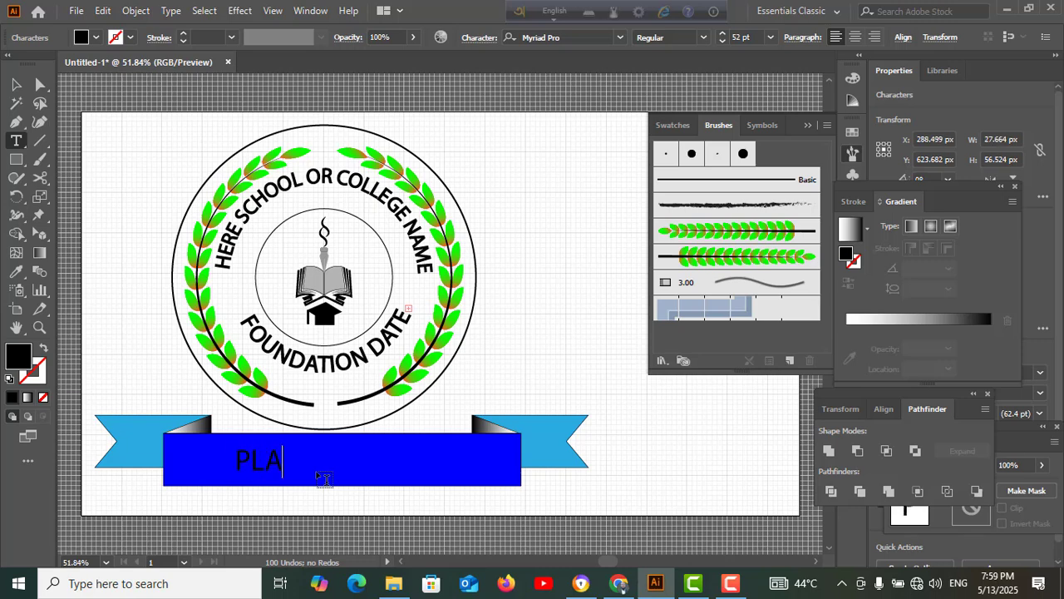
{"action": "type", "text": "NAME"}
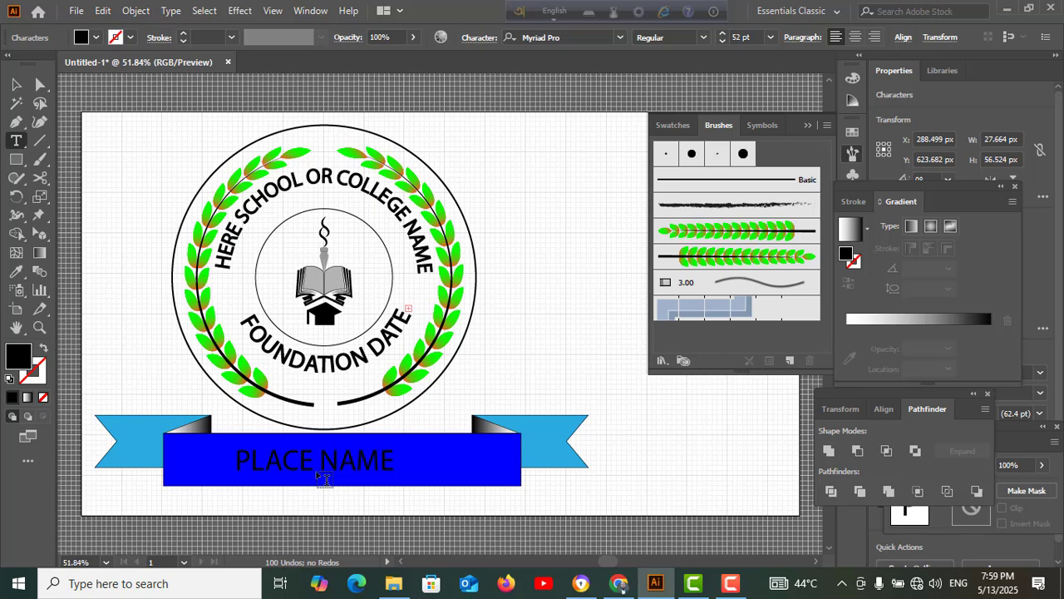
{"action": "type", "text": "'"}
{"action": "key", "text": "BackSpace"}
{"action": "type", "text": ":"}
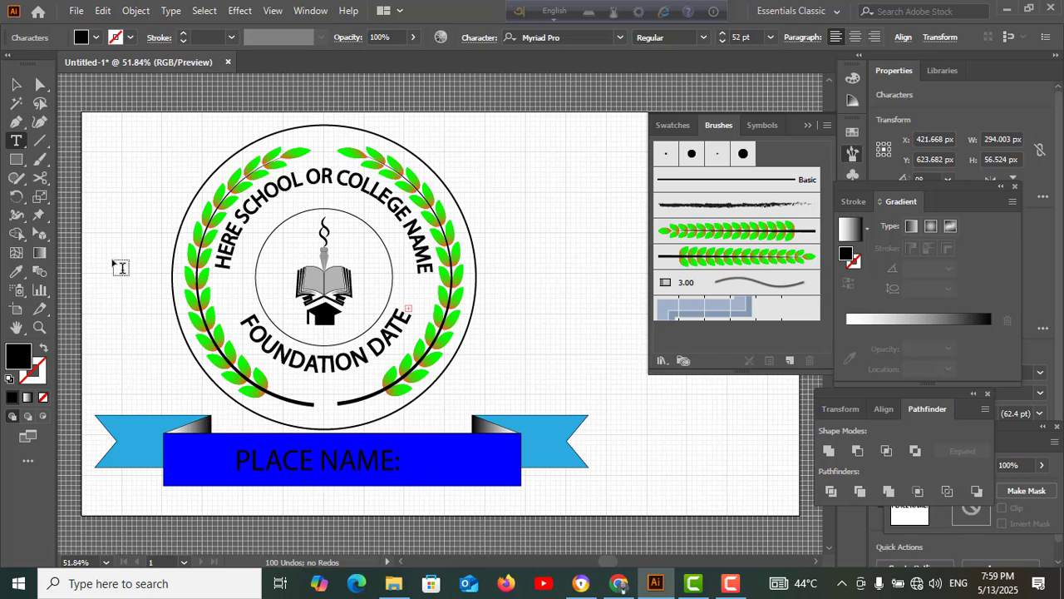
Step: Group the "PLACE NAME:" text with the whole ribbon banner
{"action": "left_click", "coordinate": [16, 84]}
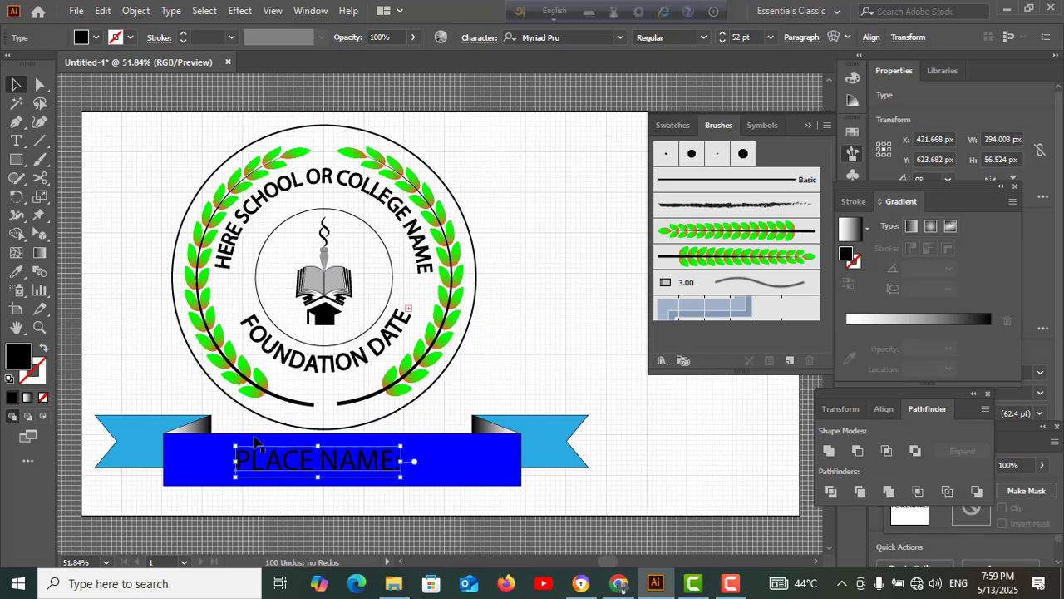
{"action": "left_click", "coordinate": [188, 462], "text": "shift"}
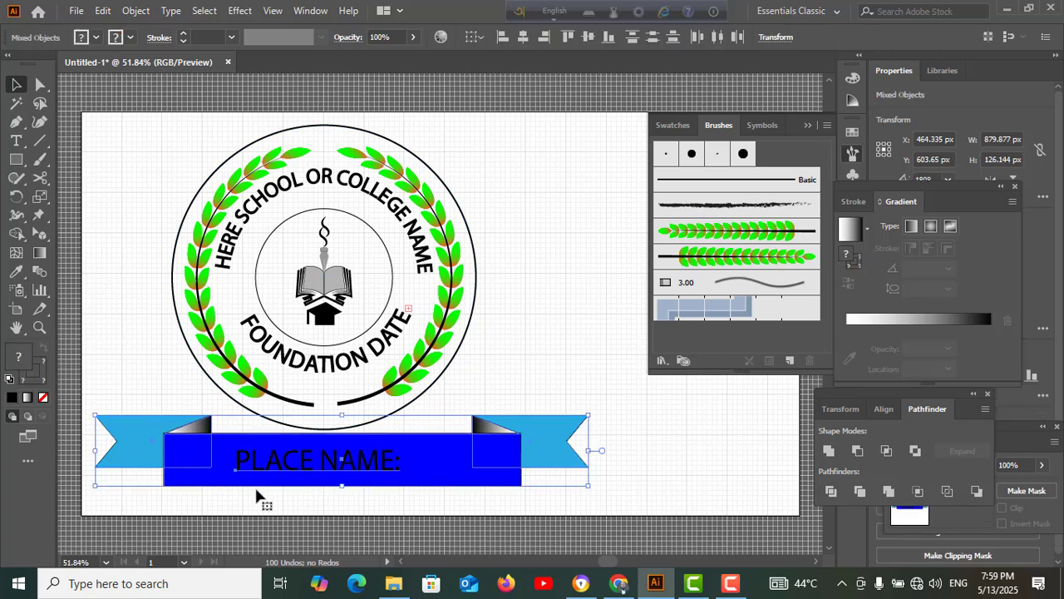
{"action": "right_click", "coordinate": [303, 472]}
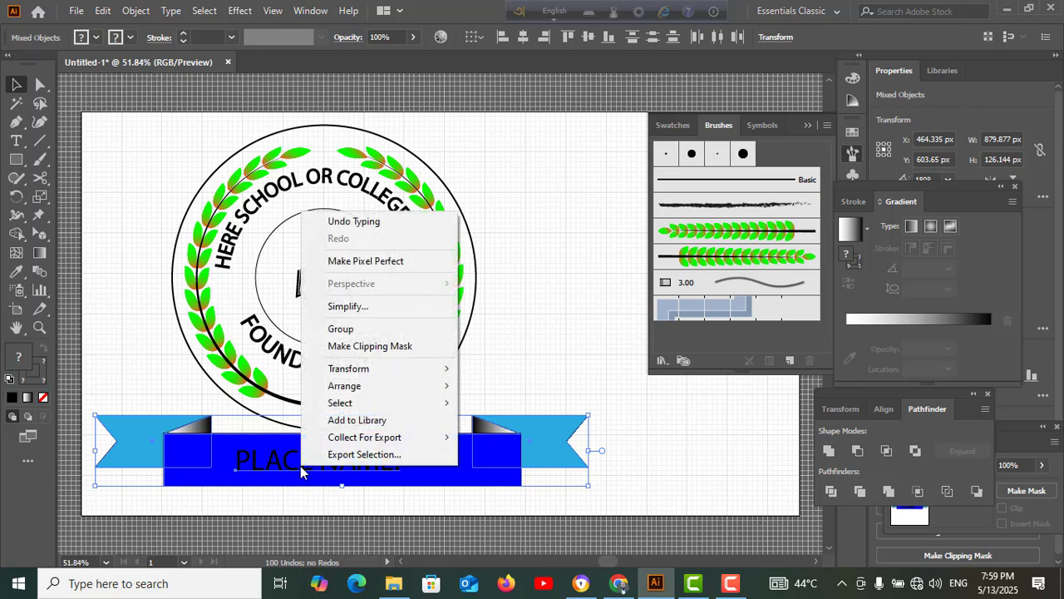
{"action": "left_click", "coordinate": [347, 330]}
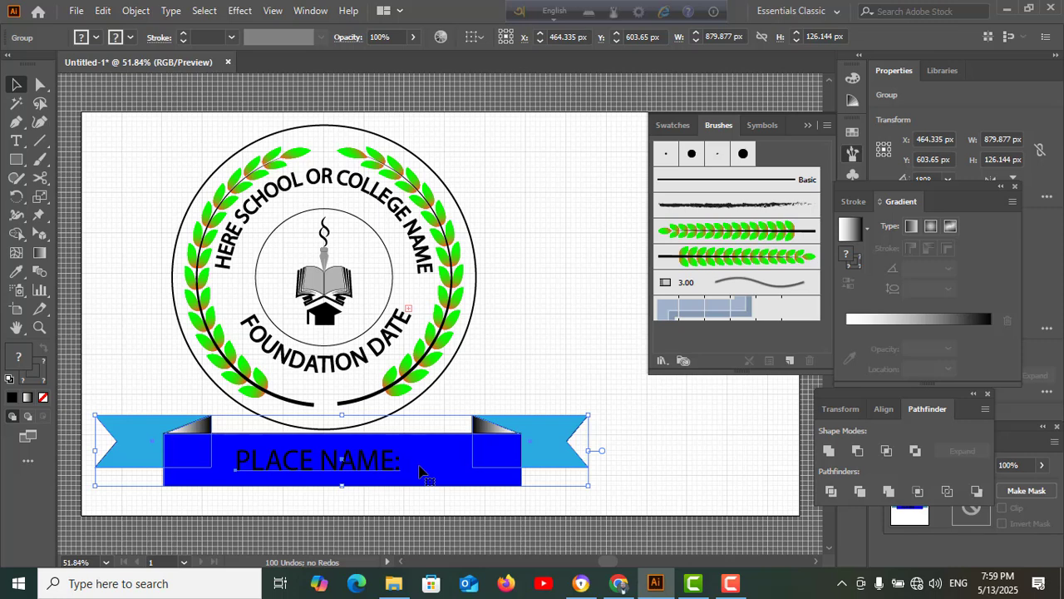
Step: Nudge the banner group up to about Y 596.65 px so the blue bar meets the outer circle's bottom
{"action": "key", "text": "Up"}
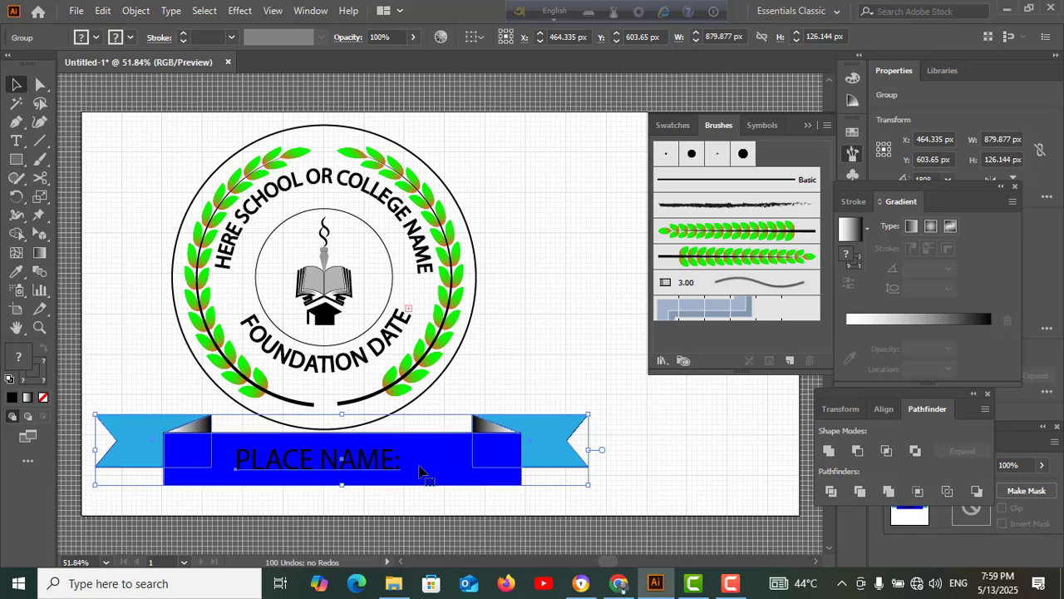
{"action": "key", "text": "Up"}
{"action": "key", "text": "Up"}
{"action": "key", "text": "Up"}
{"action": "key", "text": "Up"}
{"action": "key", "text": "Up"}
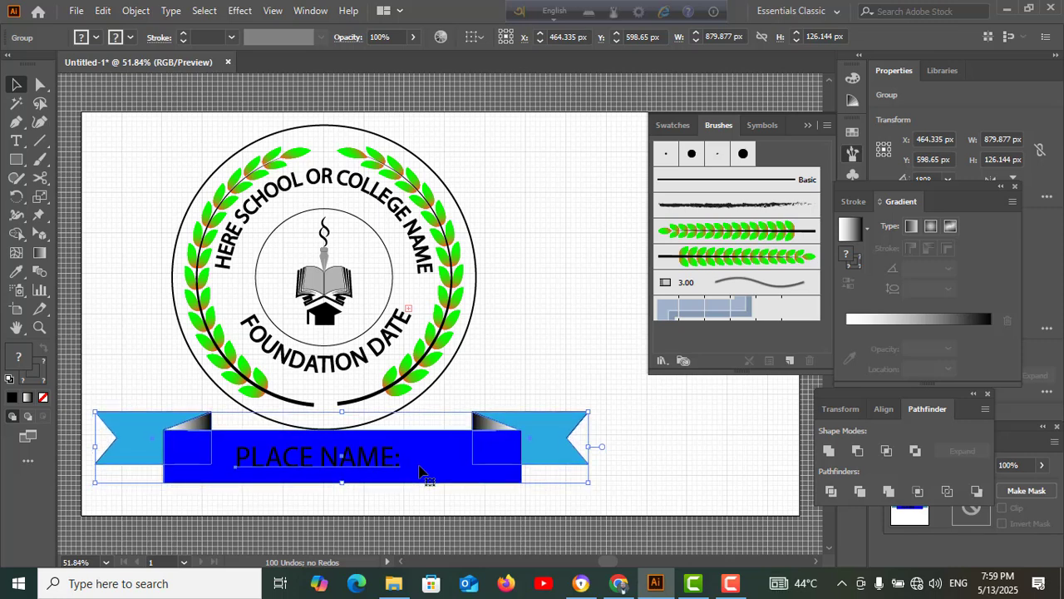
{"action": "key", "text": "Up"}
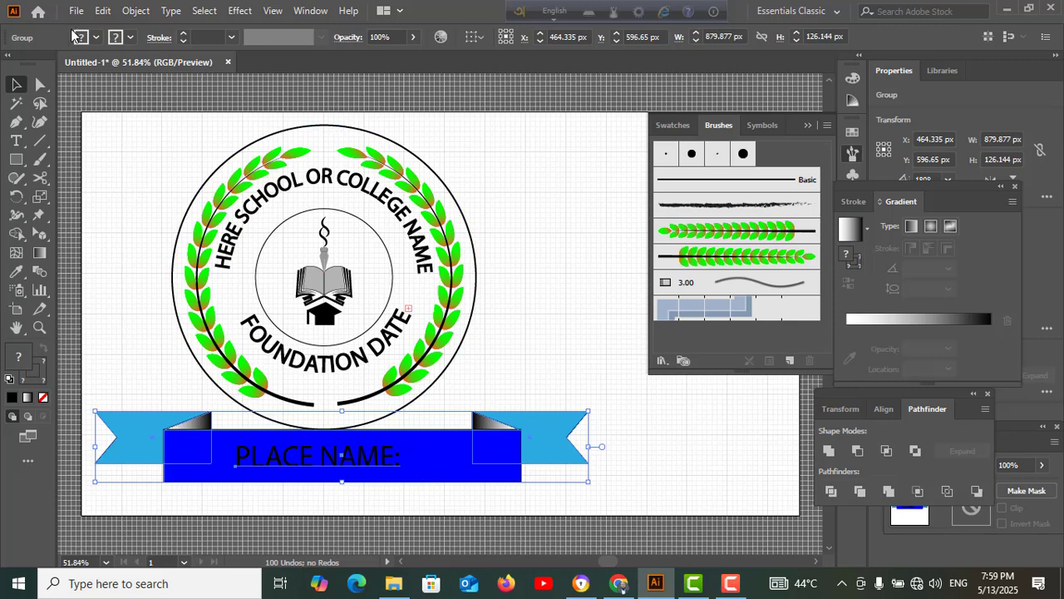
Step: Apply an envelope warp to the banner group using the Arc style, horizontal, with a bend of -56%
{"action": "left_click", "coordinate": [136, 11]}
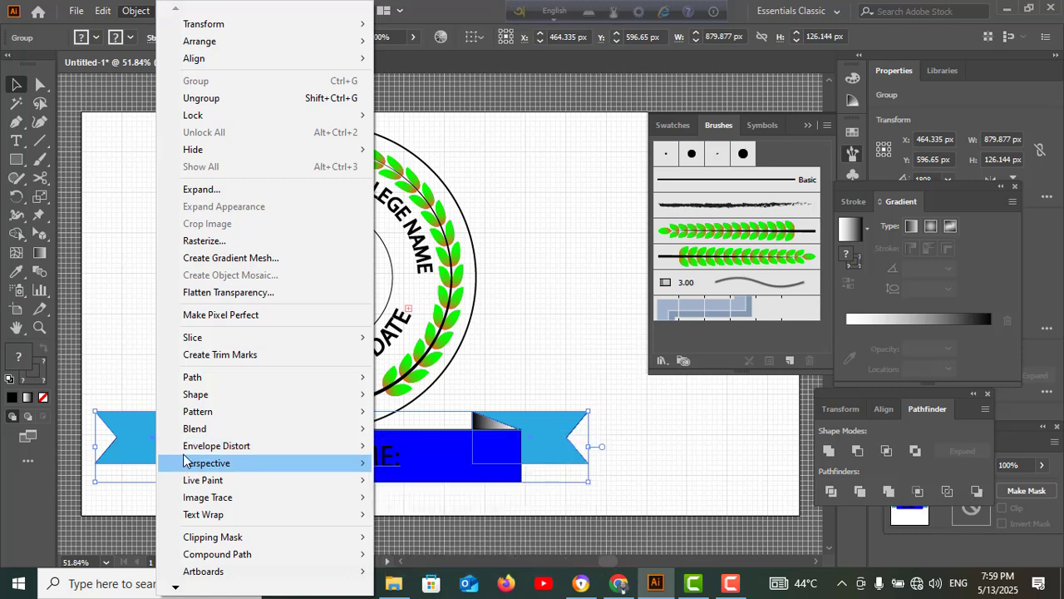
{"action": "mouse_move", "coordinate": [234, 449]}
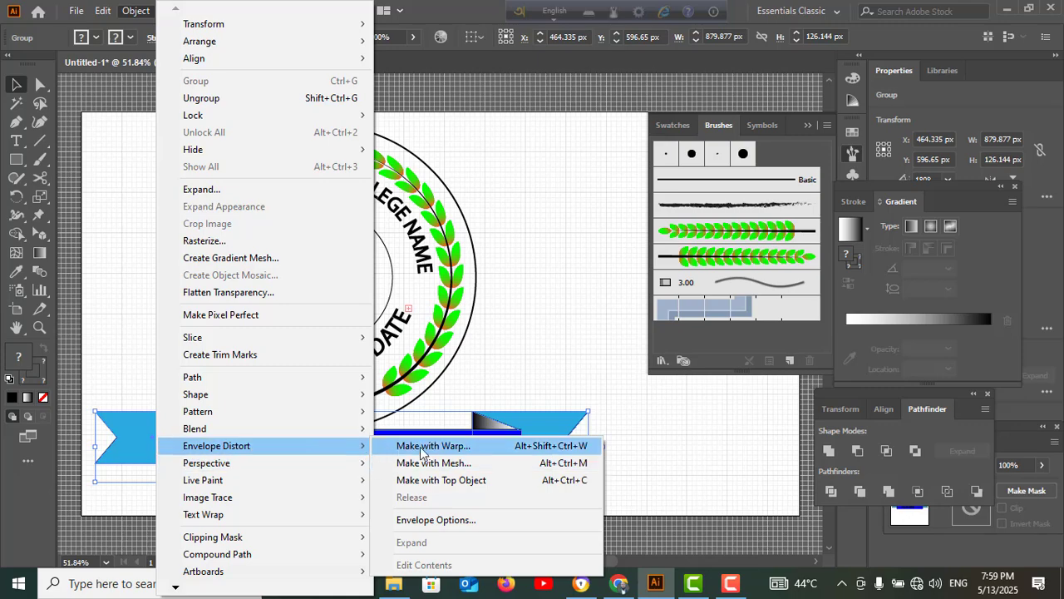
{"action": "left_click", "coordinate": [462, 447]}
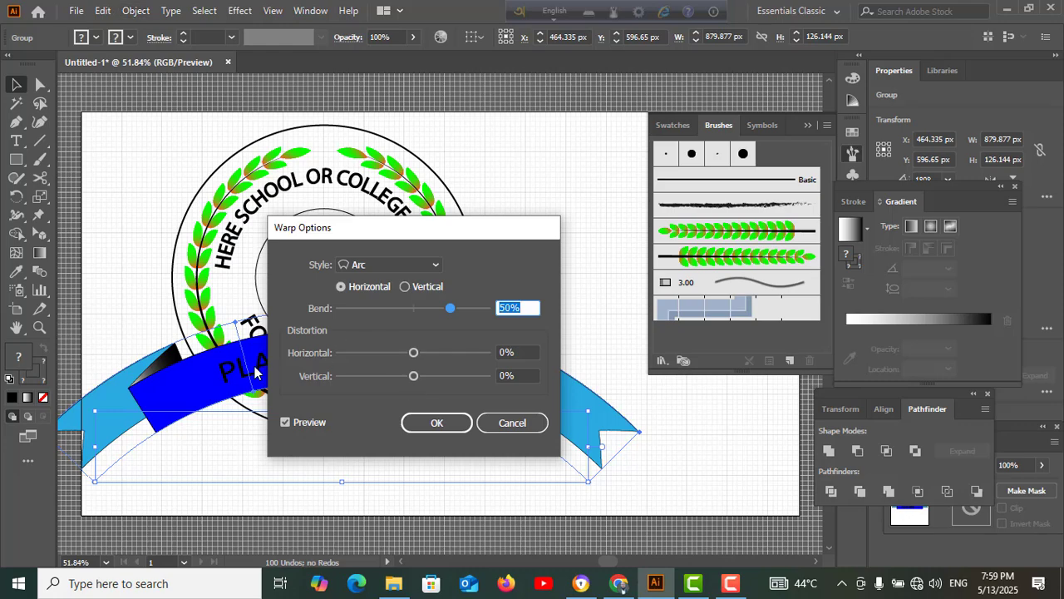
{"action": "left_click_drag", "start_coordinate": [449, 229], "coordinate": [755, 189]}
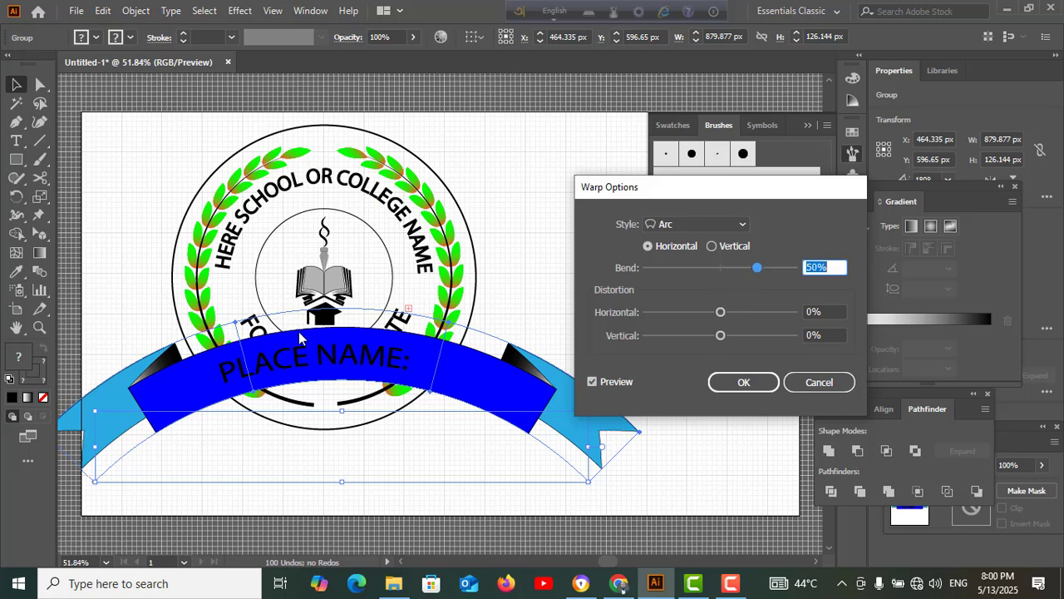
{"action": "left_click", "coordinate": [687, 269]}
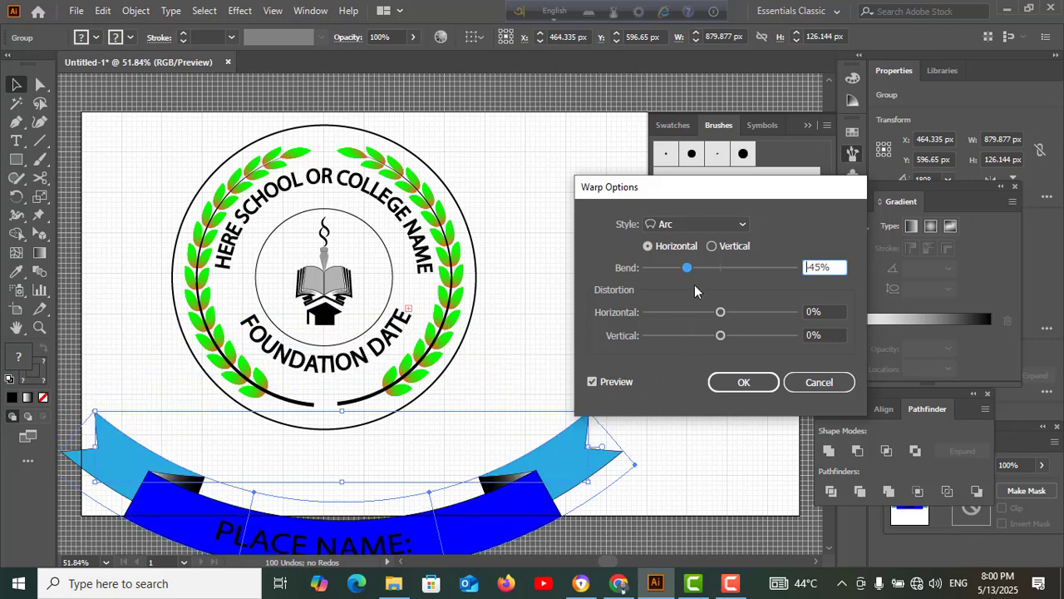
{"action": "left_click_drag", "start_coordinate": [690, 266], "coordinate": [679, 279]}
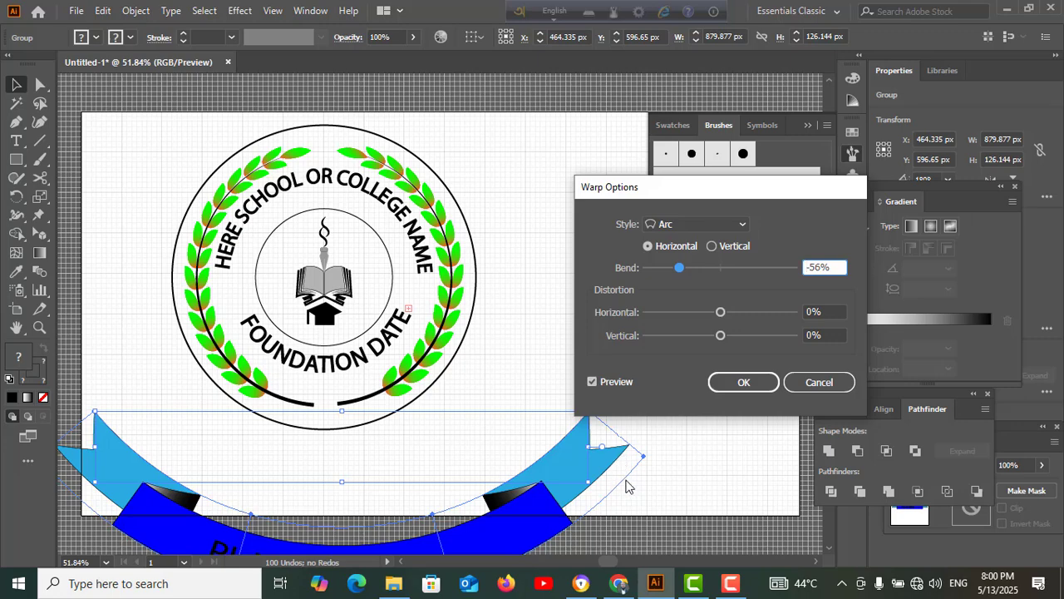
{"action": "left_click", "coordinate": [742, 383]}
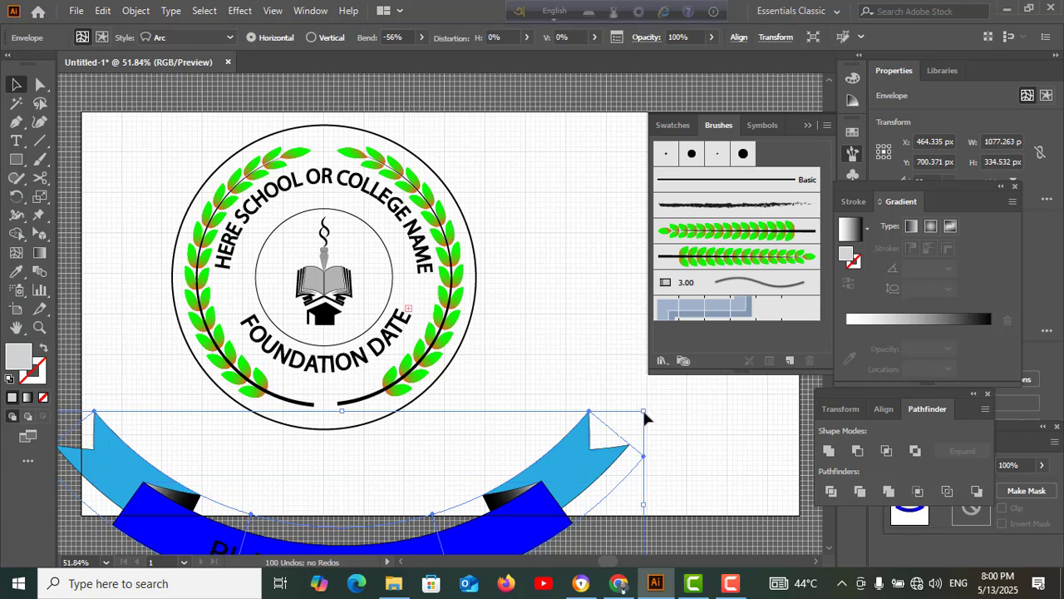
Step: Scale the warped banner down to about 542 by 184 px and fit it beneath the outer circle at about X 433 px, Y 548 px
{"action": "left_click_drag", "start_coordinate": [643, 411], "coordinate": [581, 458]}
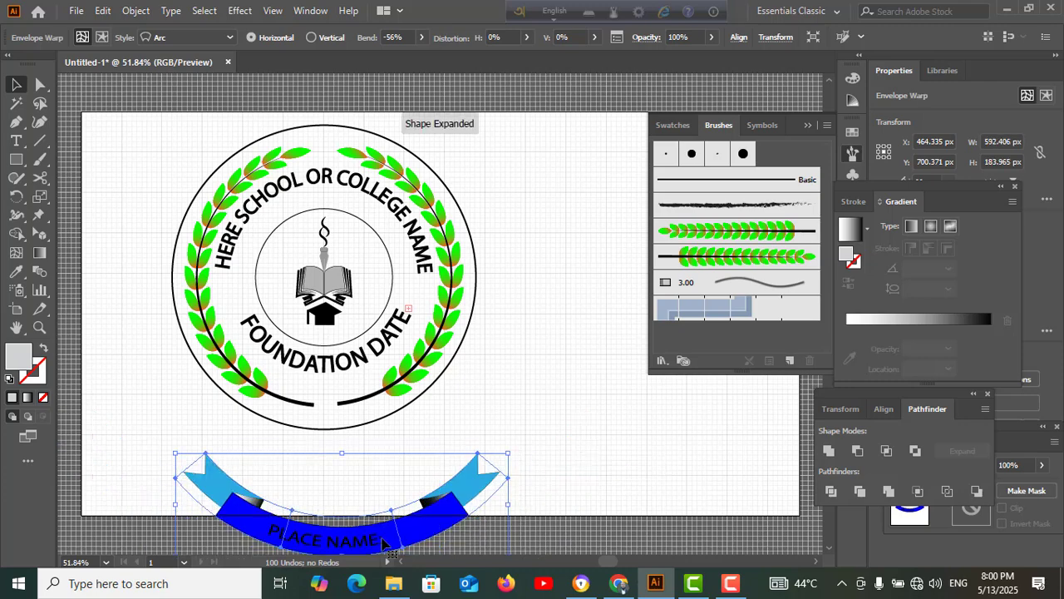
{"action": "left_click_drag", "start_coordinate": [348, 517], "coordinate": [331, 454]}
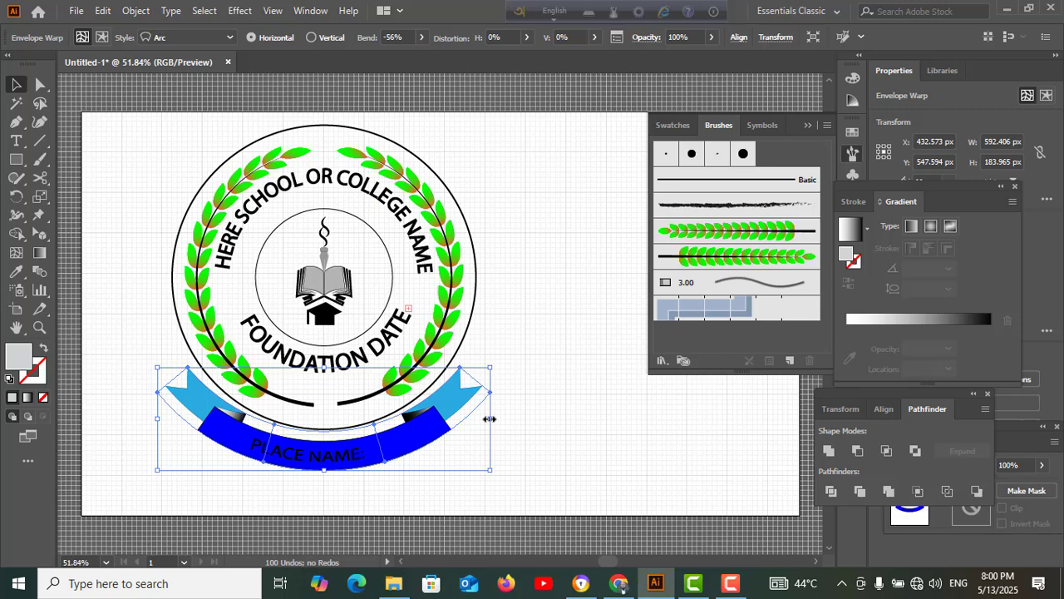
{"action": "left_click_drag", "start_coordinate": [490, 418], "coordinate": [476, 420]}
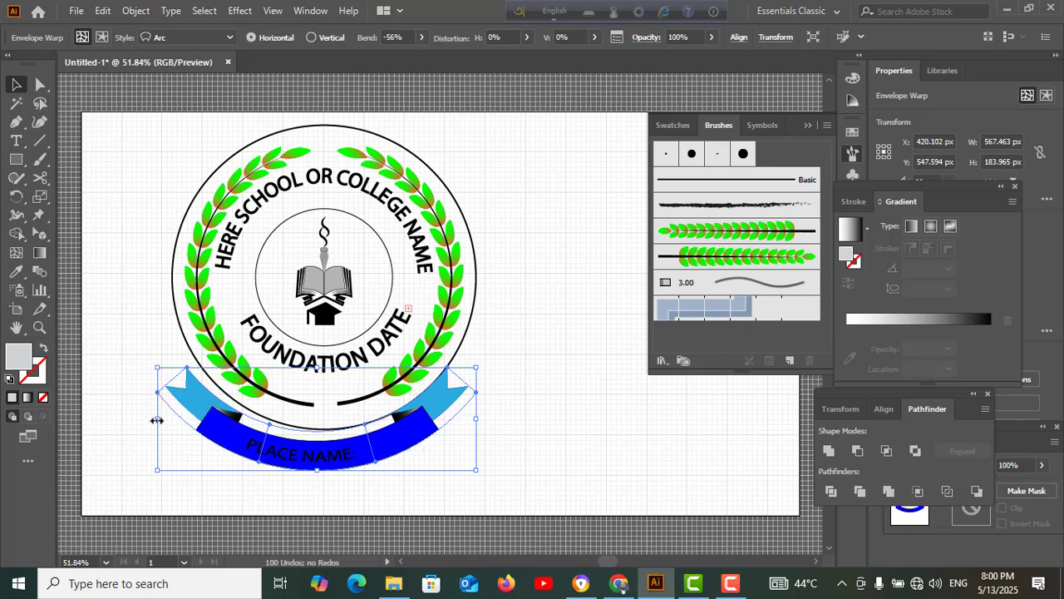
{"action": "left_click_drag", "start_coordinate": [160, 412], "coordinate": [172, 411]}
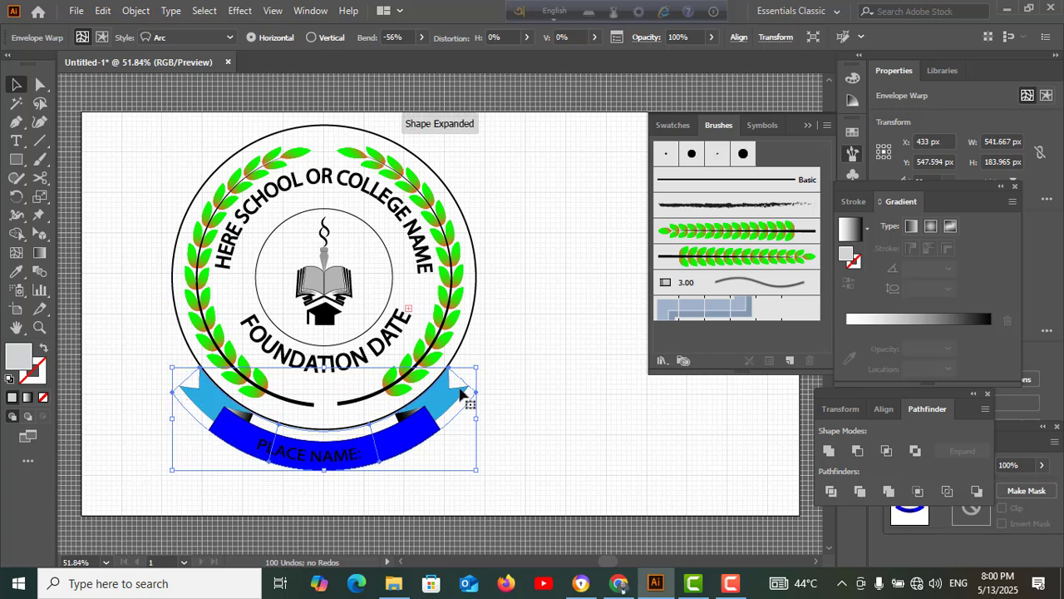